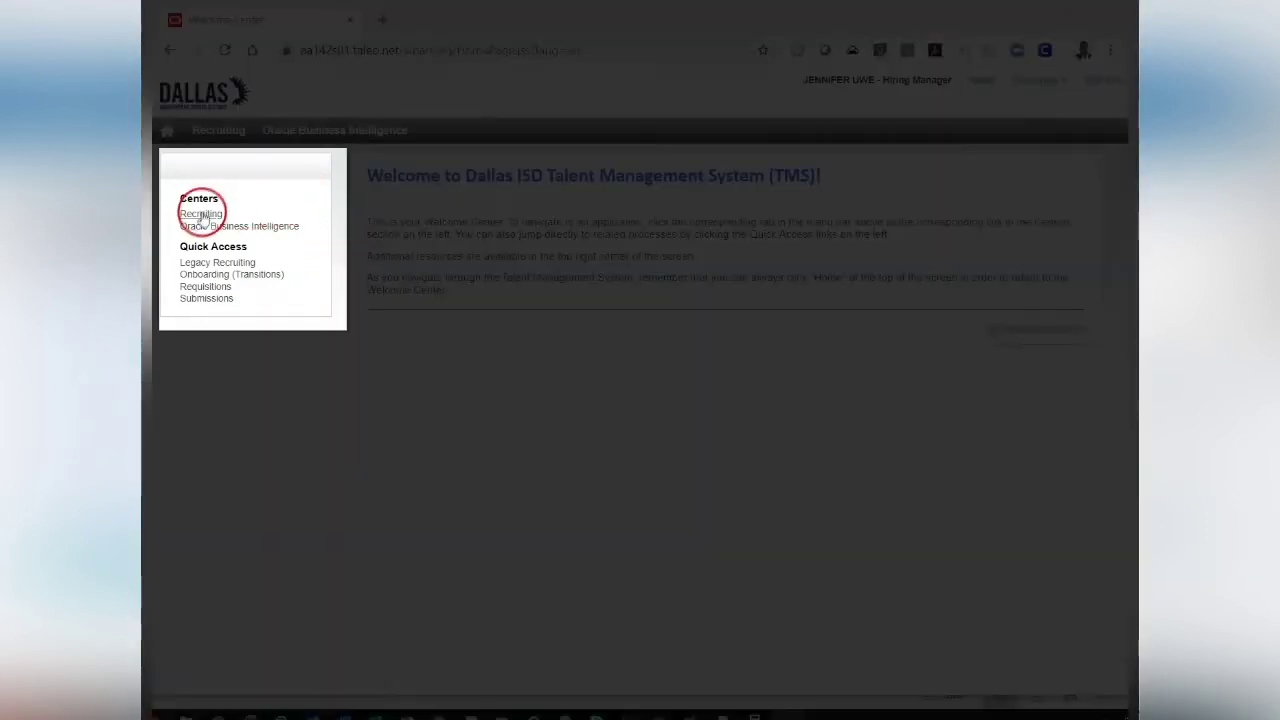
- Open the Recruiting Center from the welcome page and go to the requisitions list
left_click(201, 215)
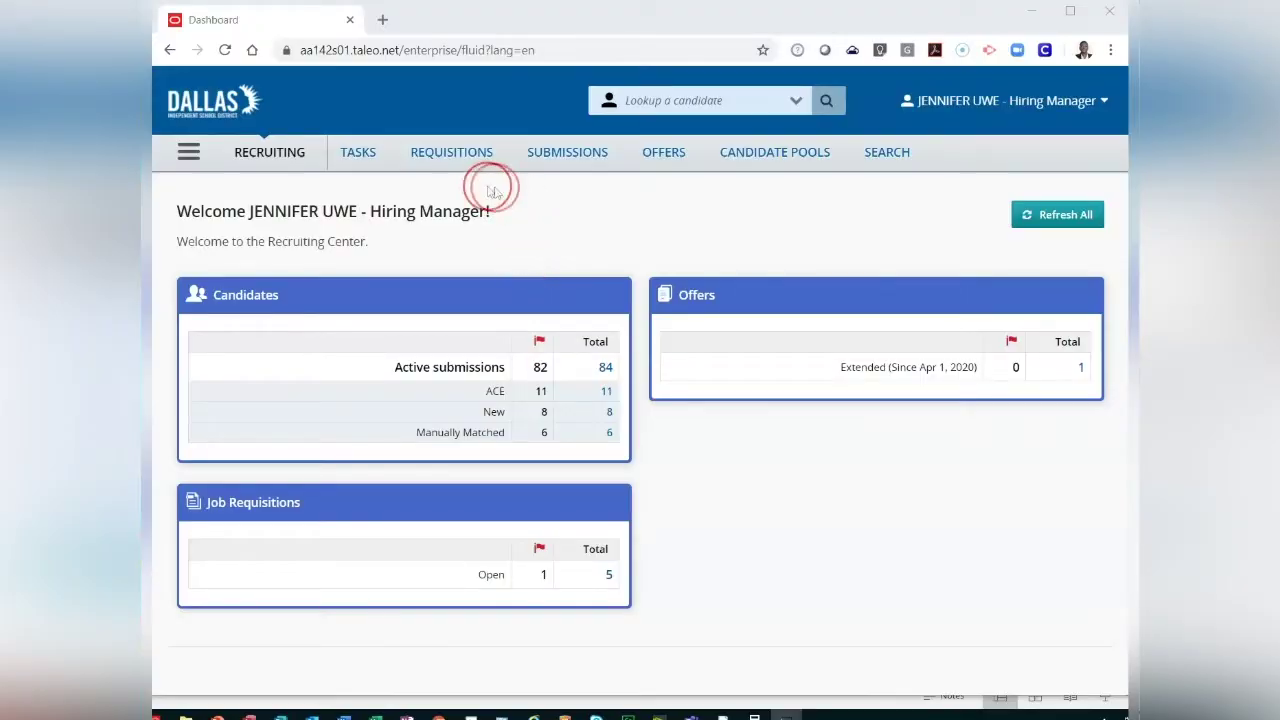
left_click(455, 163)
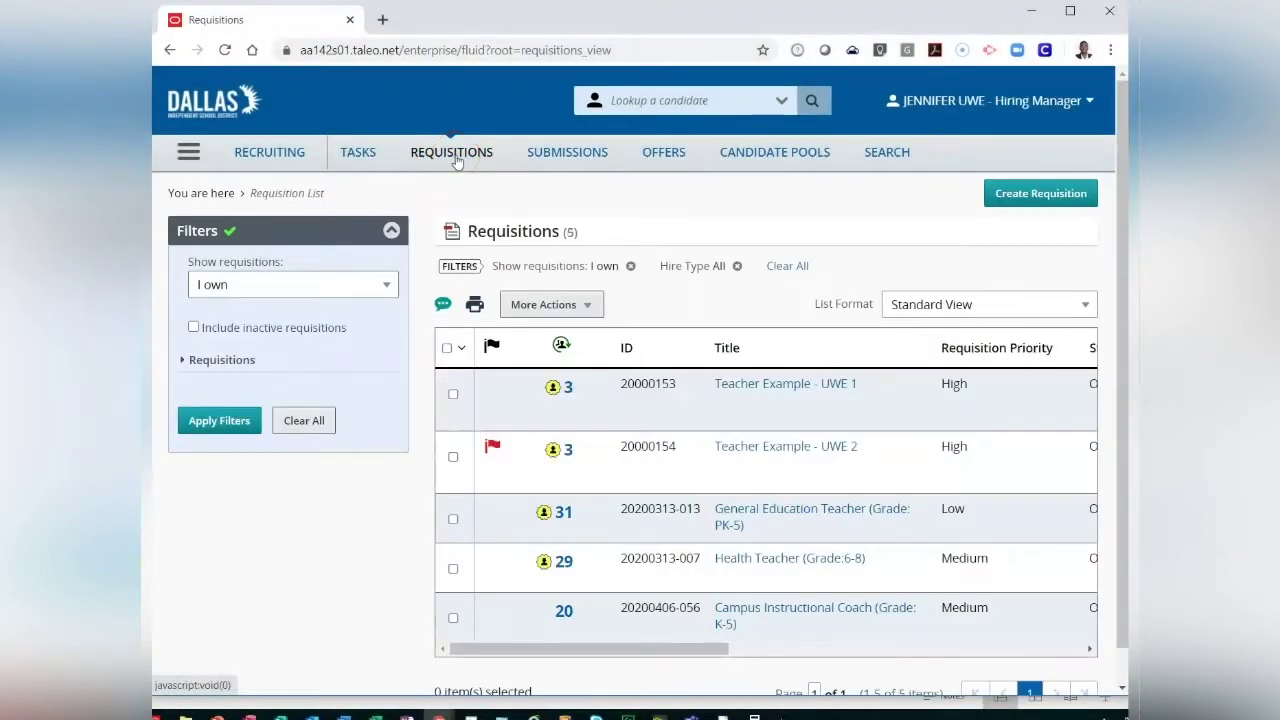
scroll(665, 330, "down", 1)
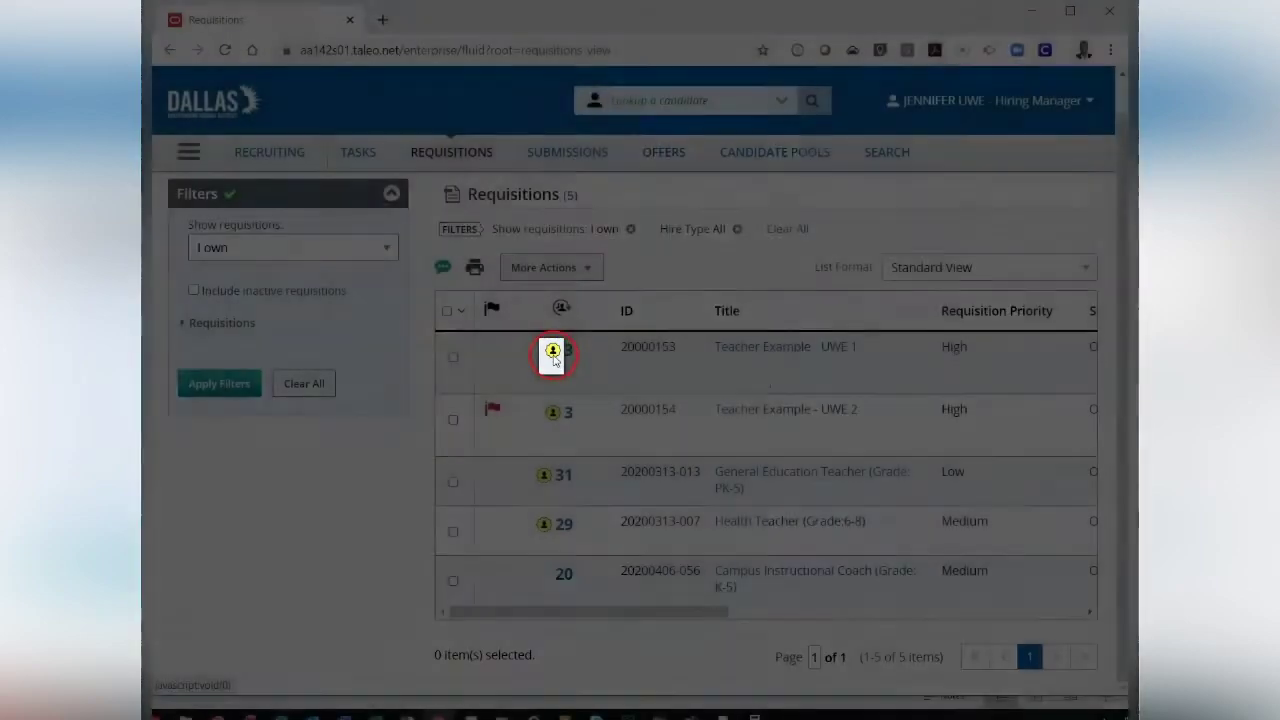
mouse_move(553, 357)
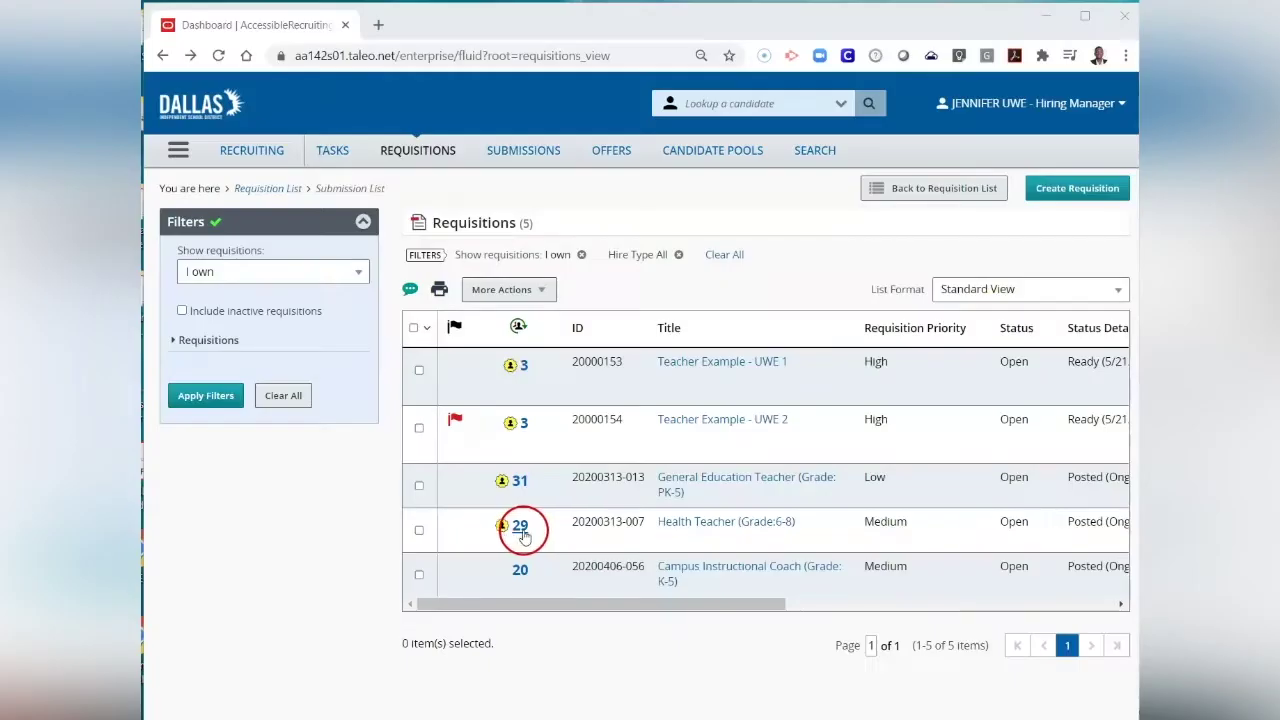
left_click(523, 531)
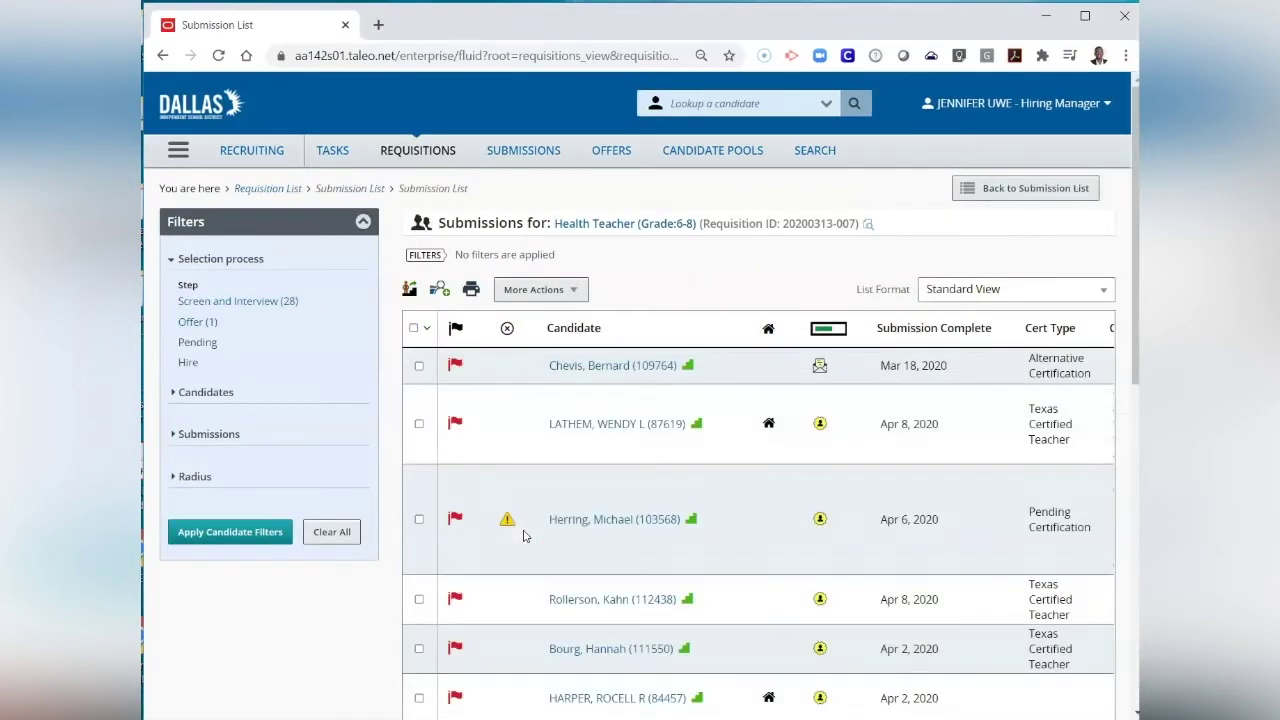
- Review the match score, success score, success tier and requirements-met columns, then select all submissions
scroll(523, 536, "right", 3)
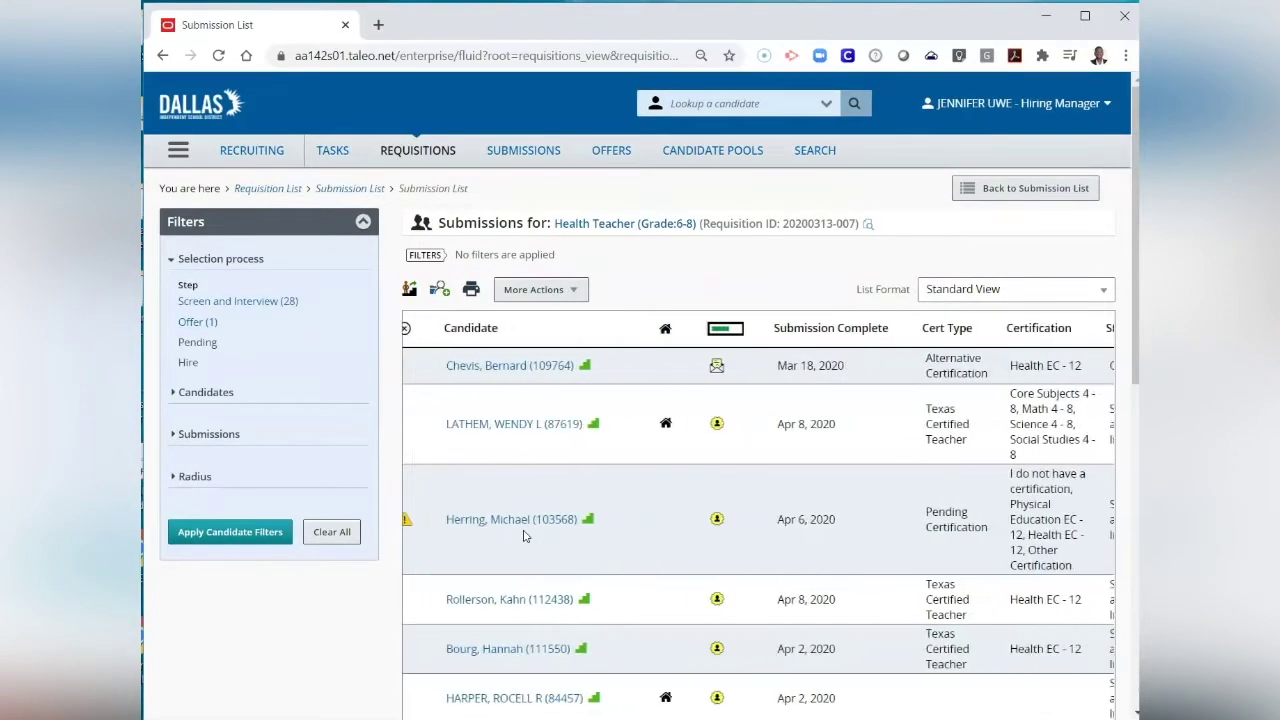
scroll(523, 536, "right", 2)
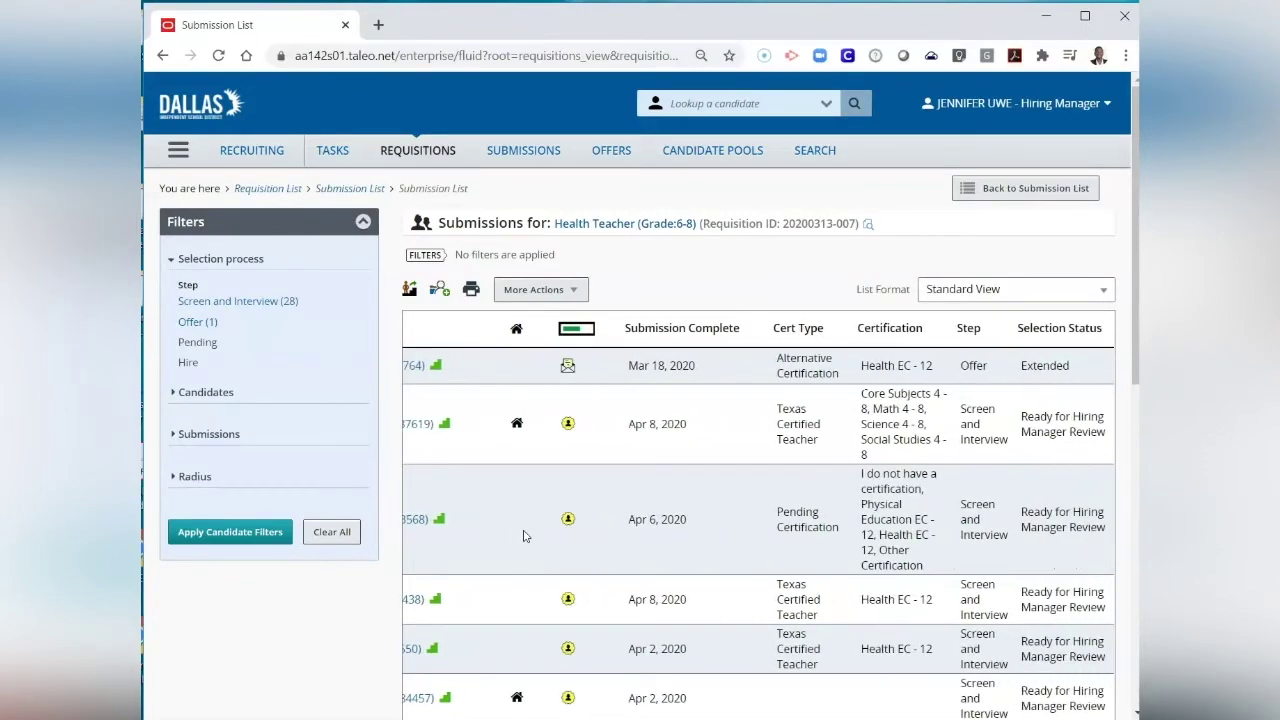
scroll(523, 536, "right", 2)
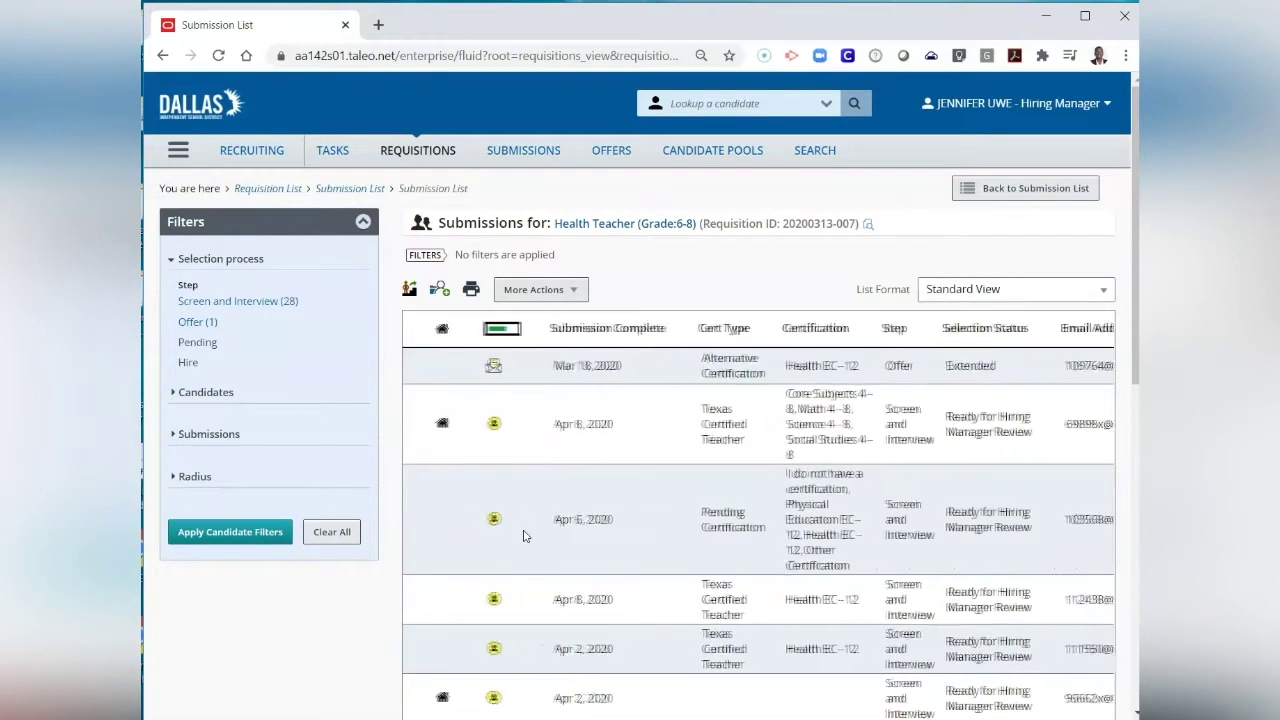
scroll(523, 536, "right", 2)
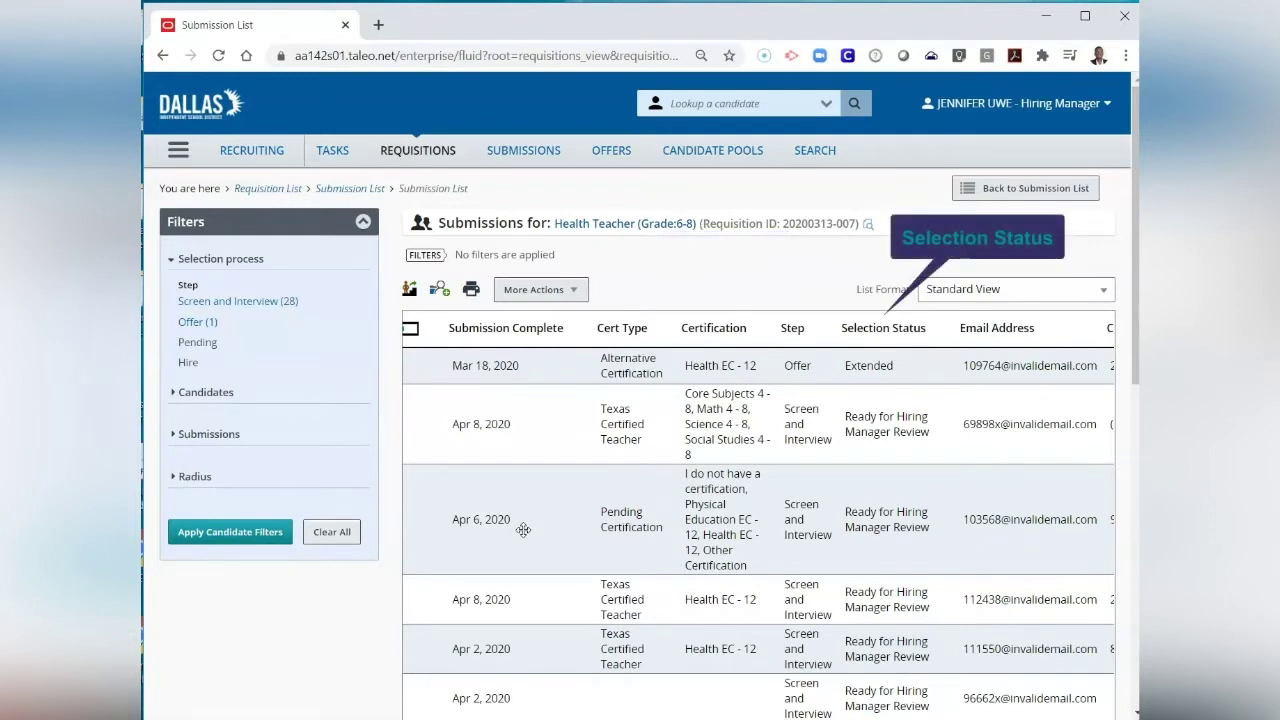
scroll(523, 529, "right", 2)
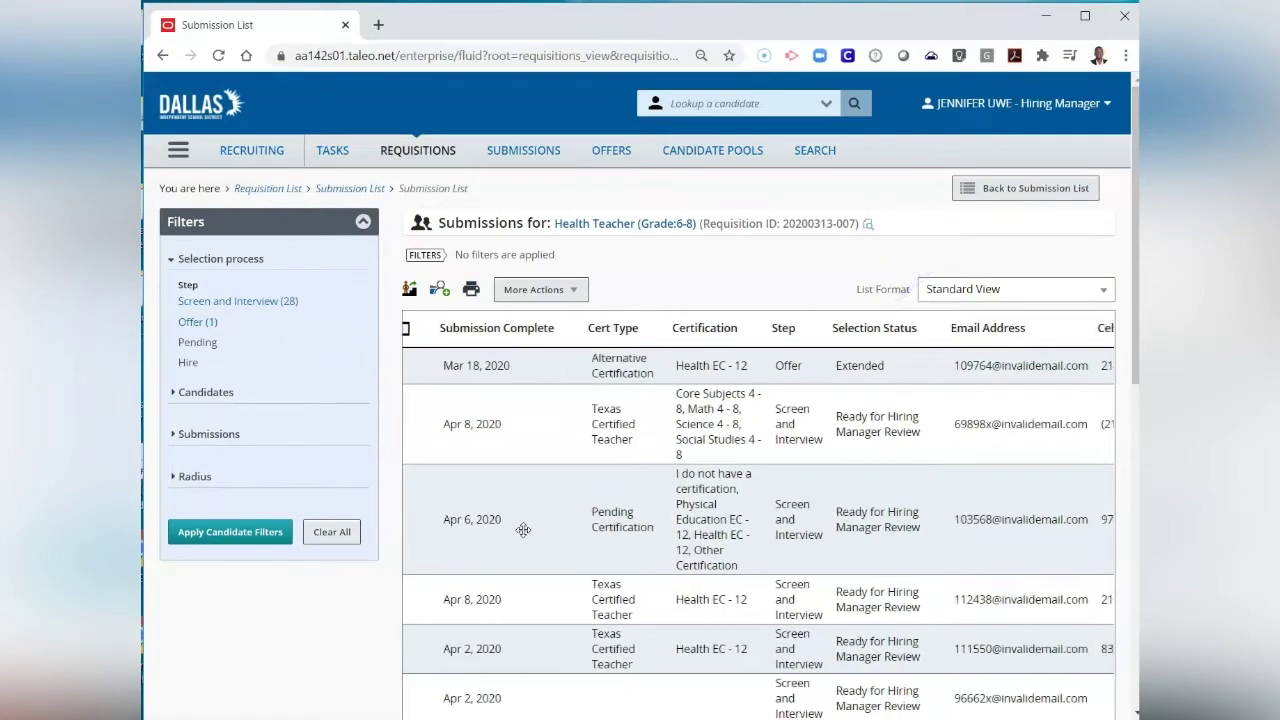
scroll(523, 529, "right", 5)
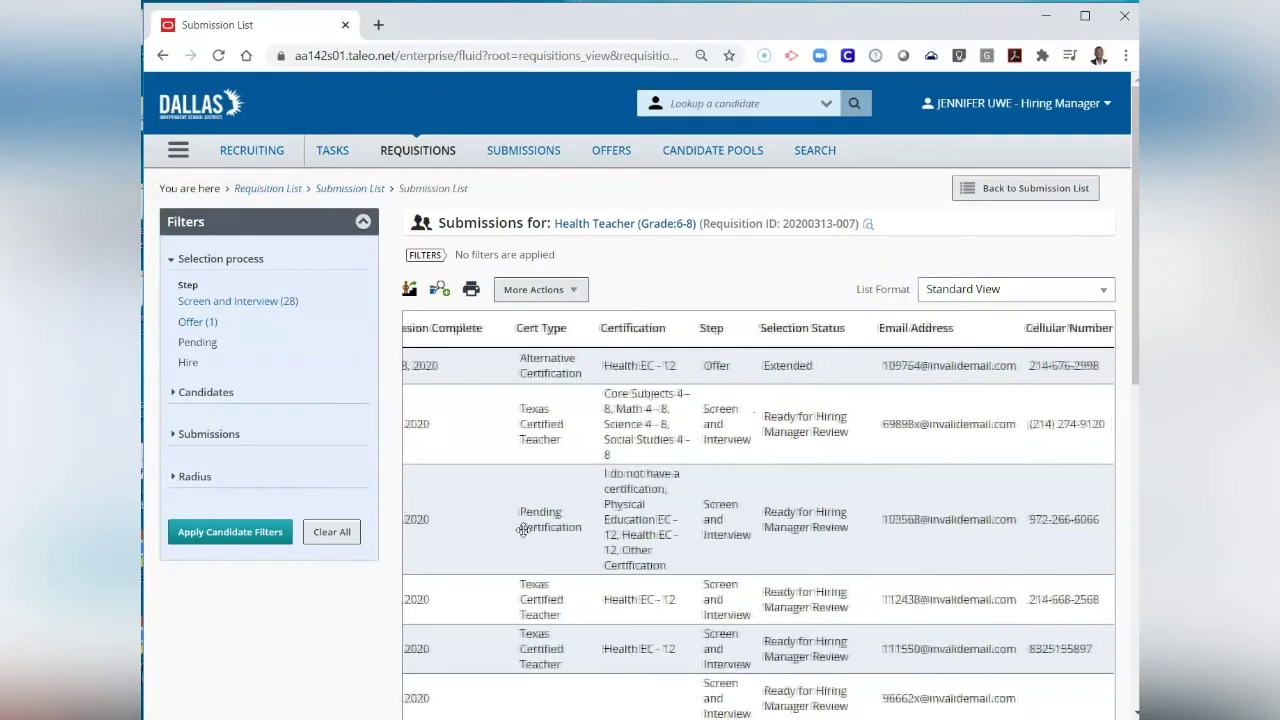
scroll(523, 529, "right", 1)
scroll(523, 529, "right", 6)
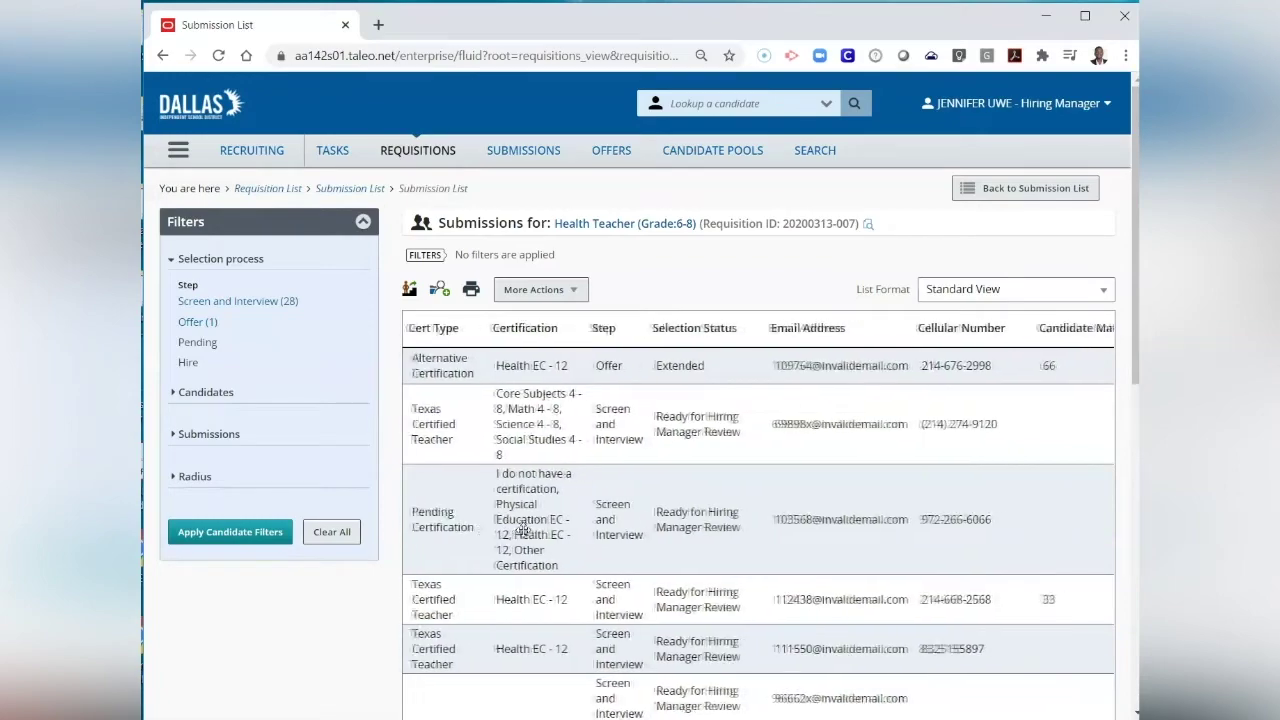
scroll(523, 529, "right", 8)
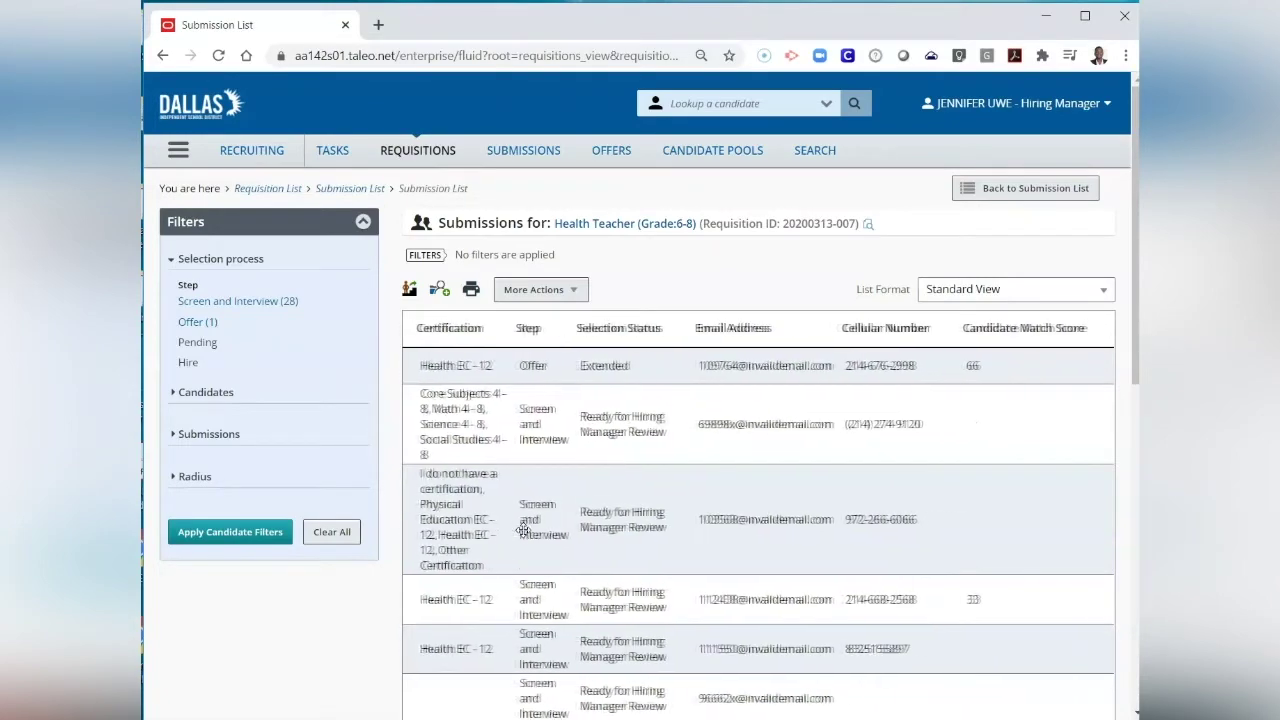
scroll(523, 529, "right", 5)
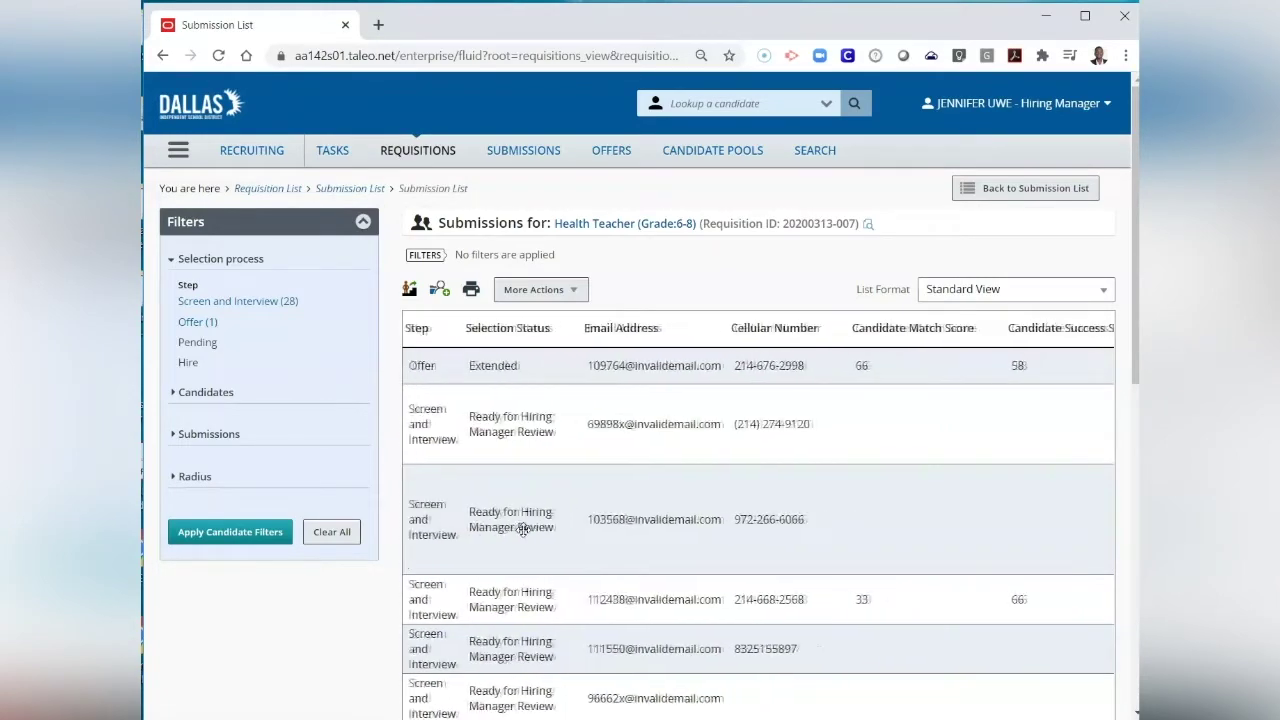
scroll(523, 529, "right", 6)
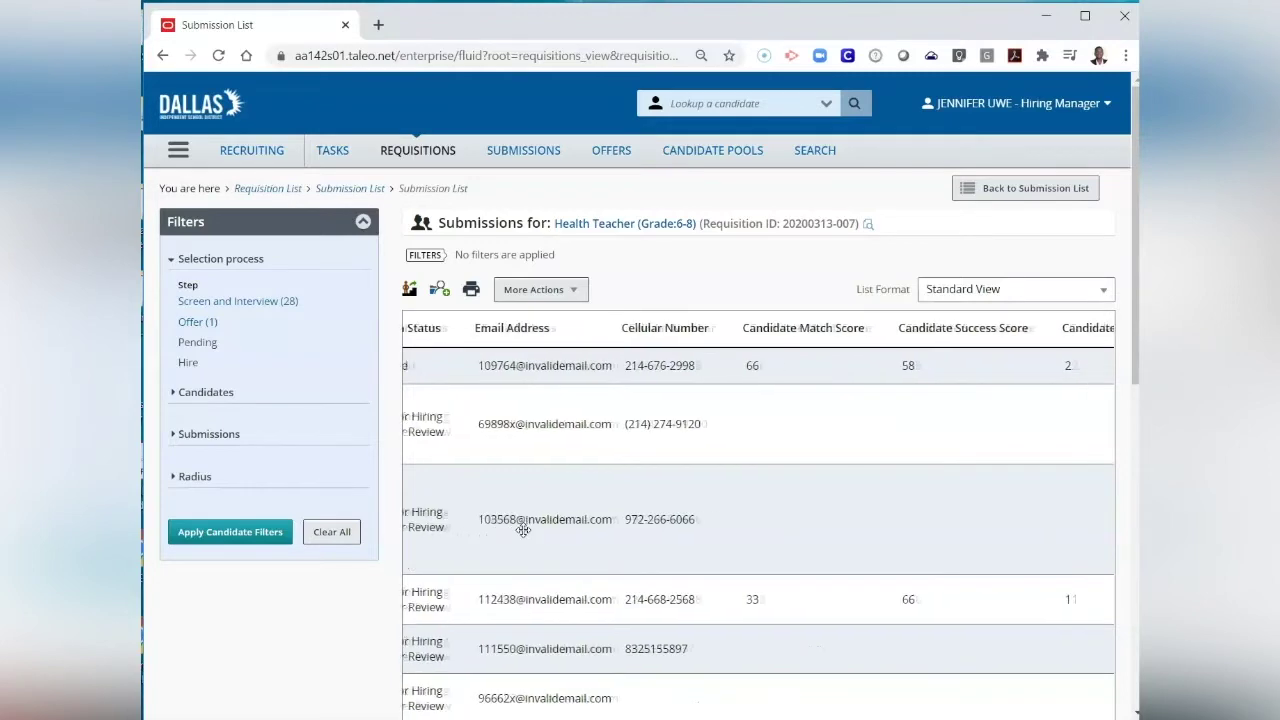
scroll(523, 529, "right", 7)
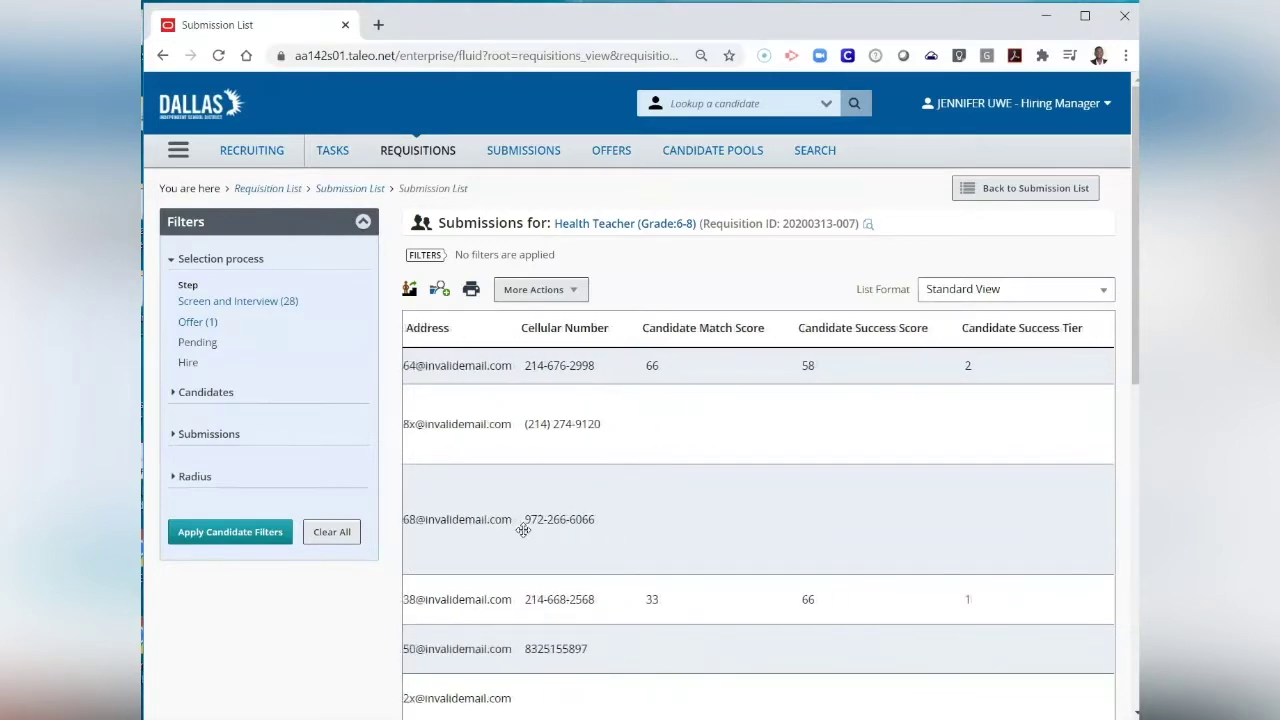
scroll(523, 529, "right", 4)
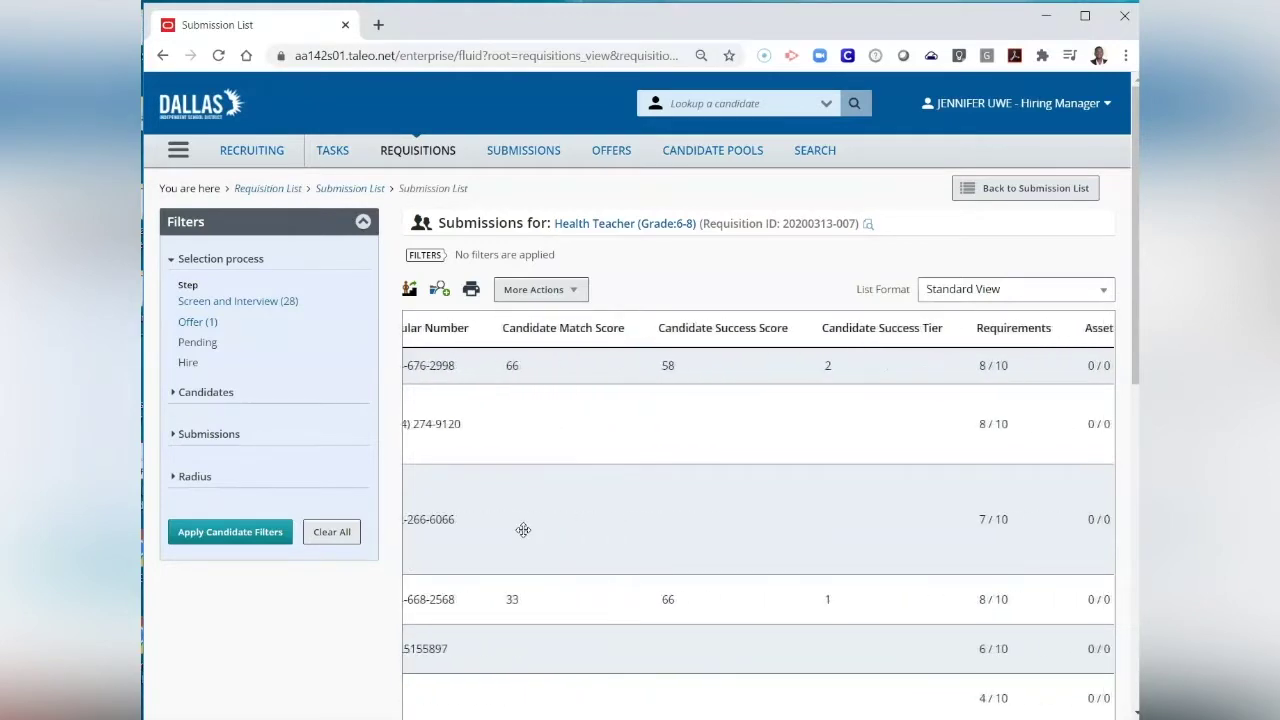
scroll(523, 529, "left", 15)
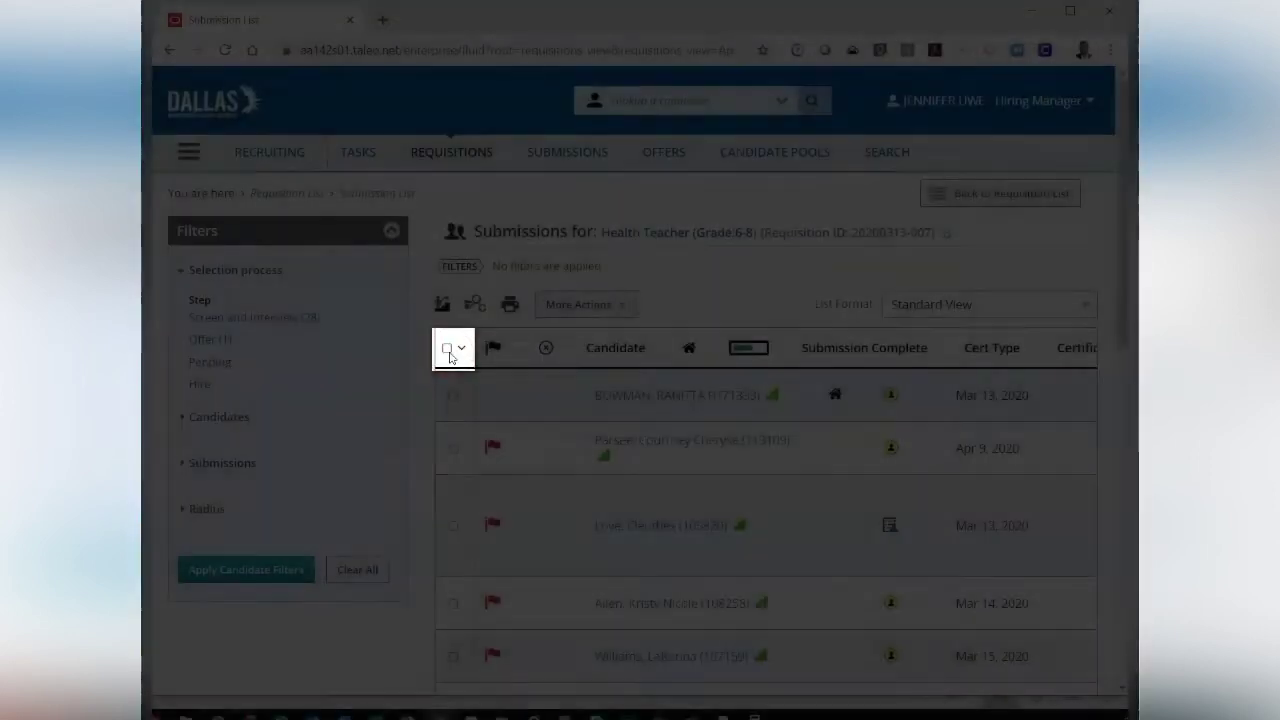
left_click(448, 350)
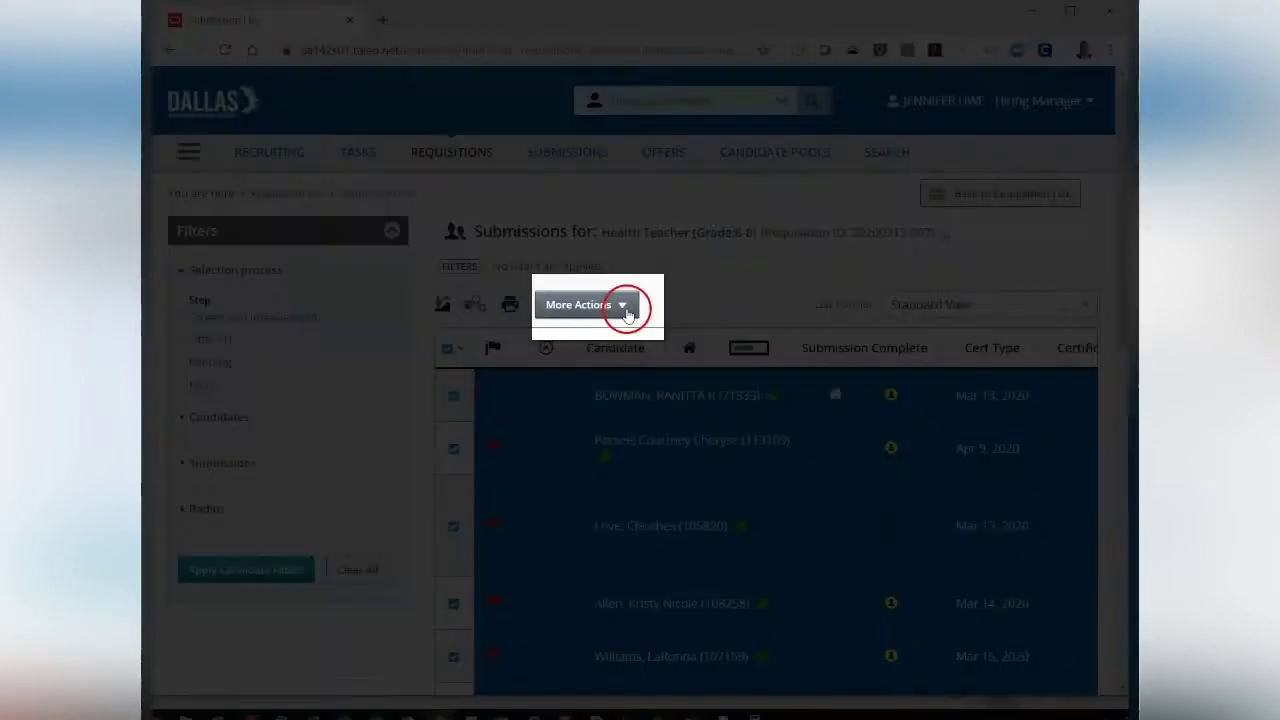
- Download the selected submissions as Excel file candidates (4).xls, review it, then clear the selection
left_click(624, 308)
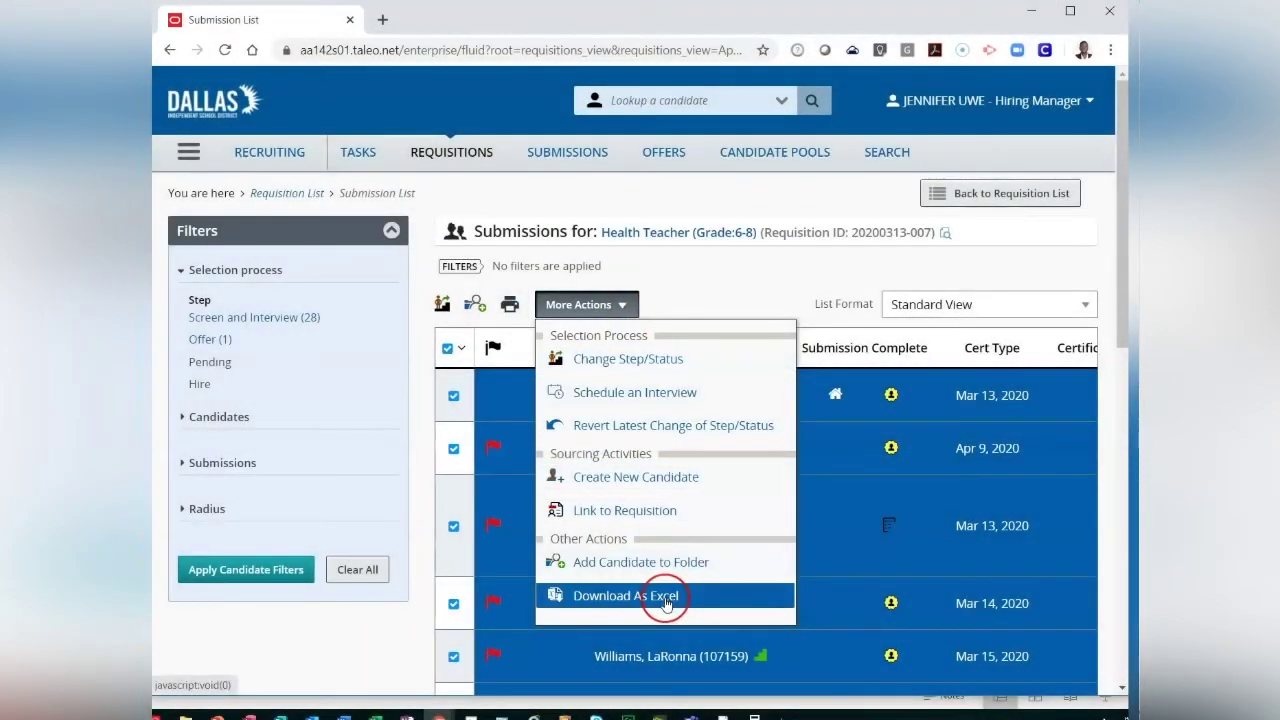
left_click(625, 596)
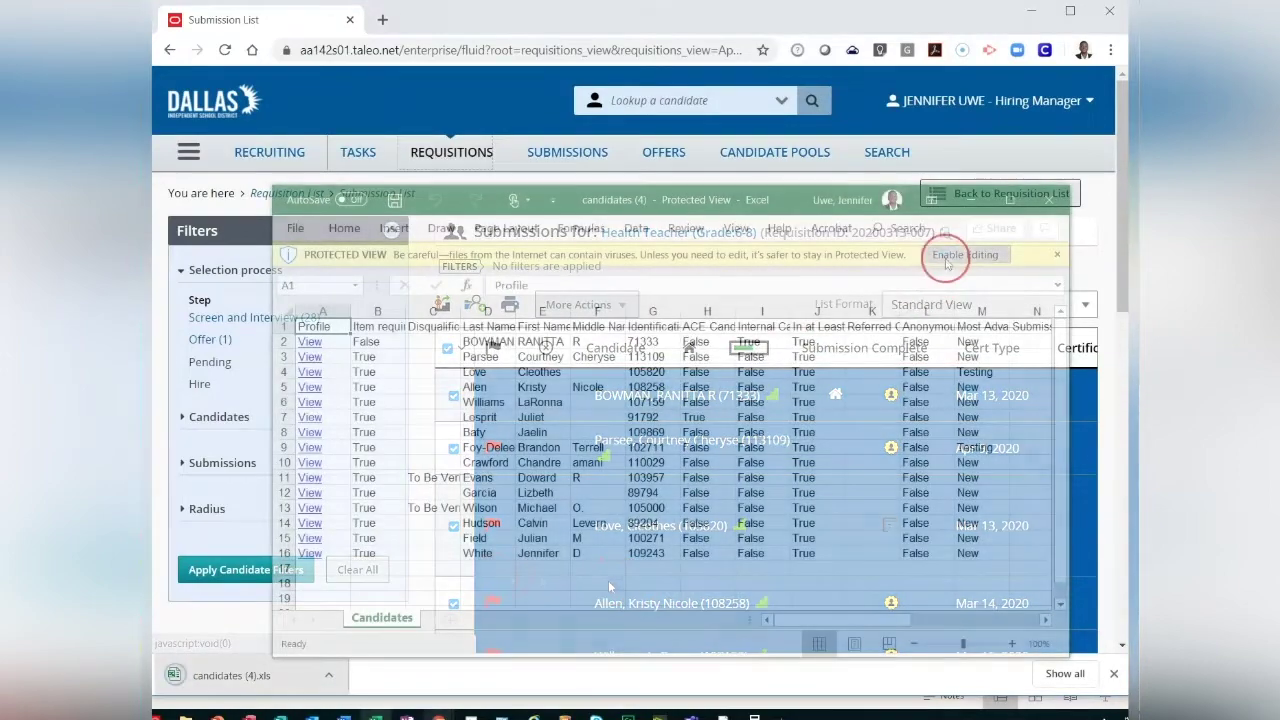
left_click(947, 257)
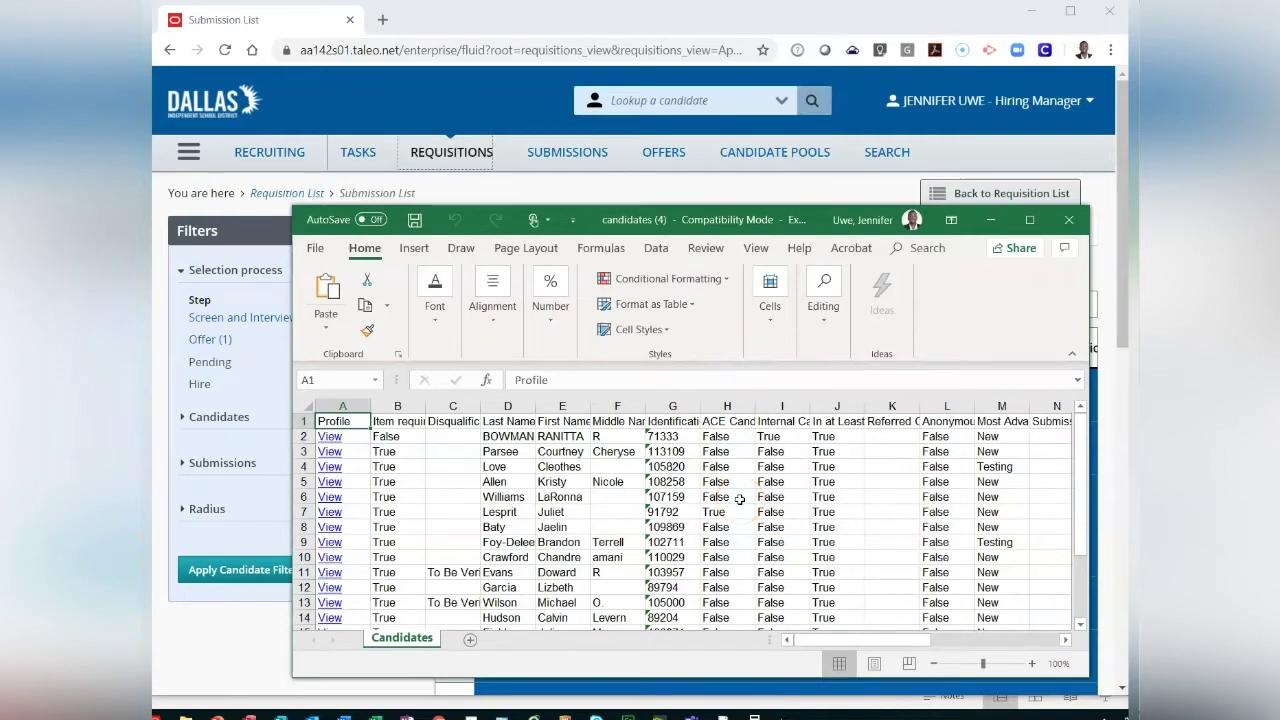
left_click(1069, 220)
left_click(447, 350)
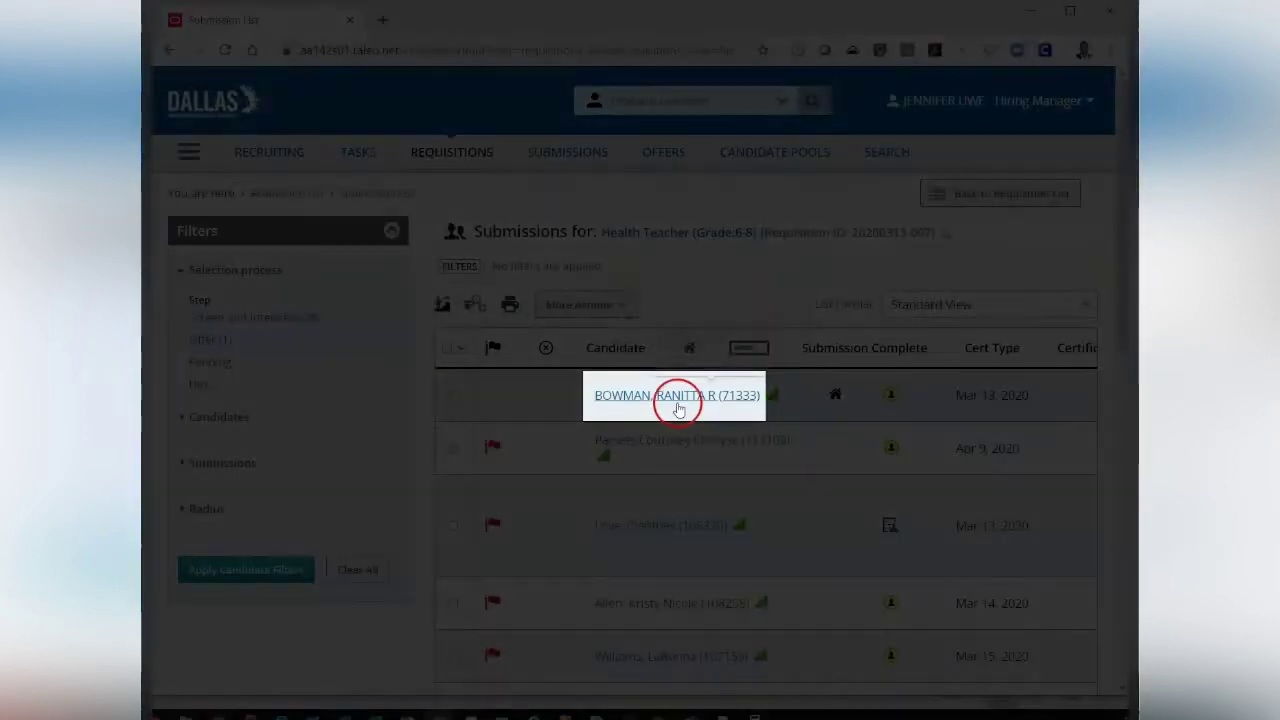
- Open the first candidate's Health Teacher submission view and collapse its Personal Information section
mouse_move(678, 408)
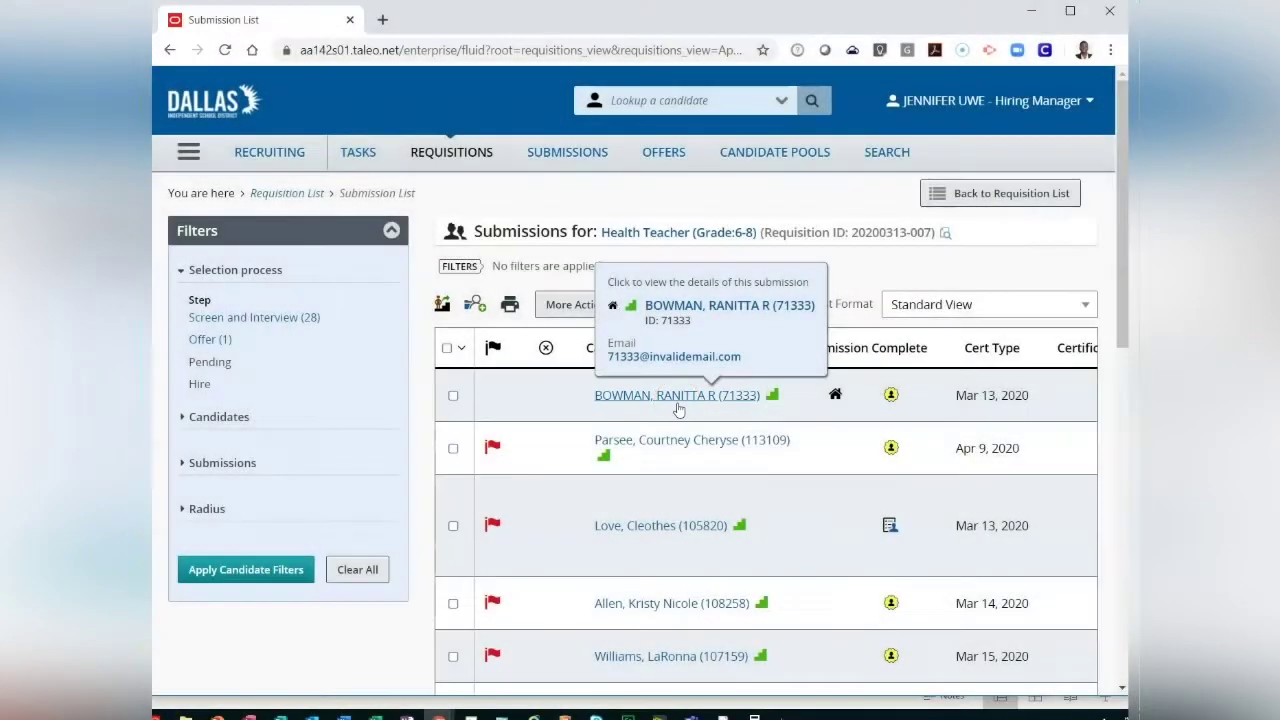
left_click(678, 396)
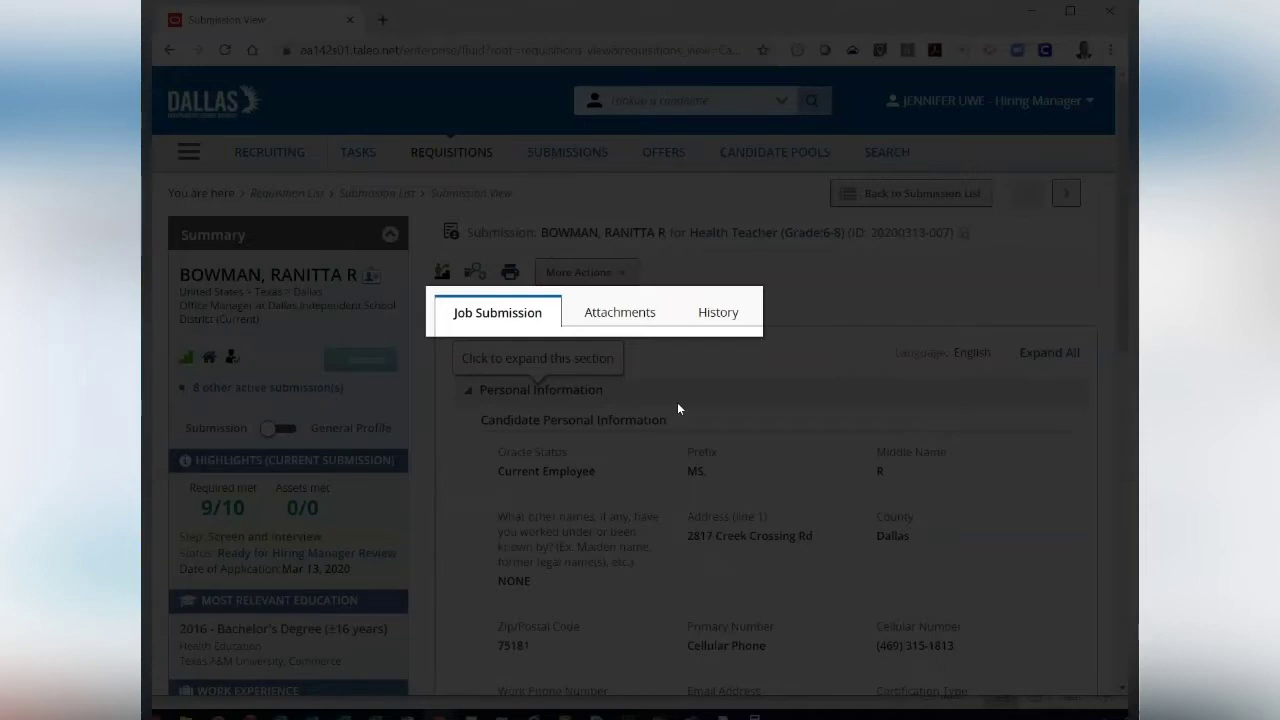
left_click(691, 342)
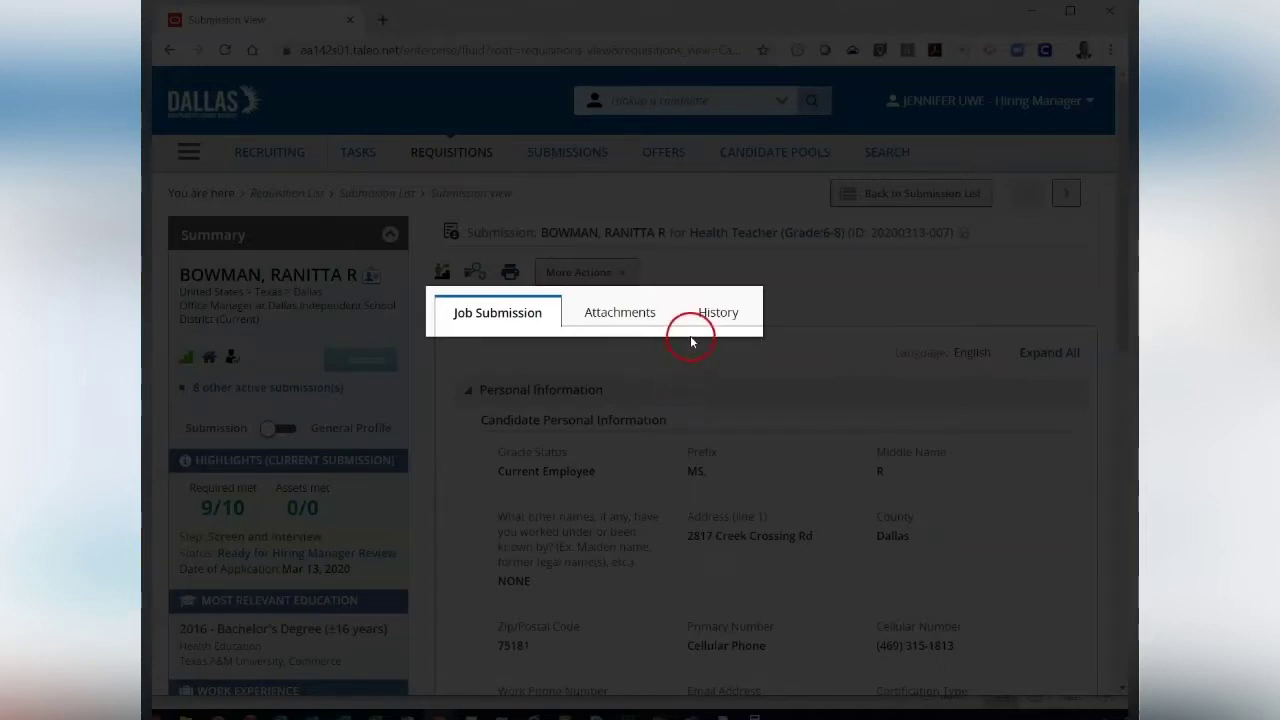
left_click(603, 316)
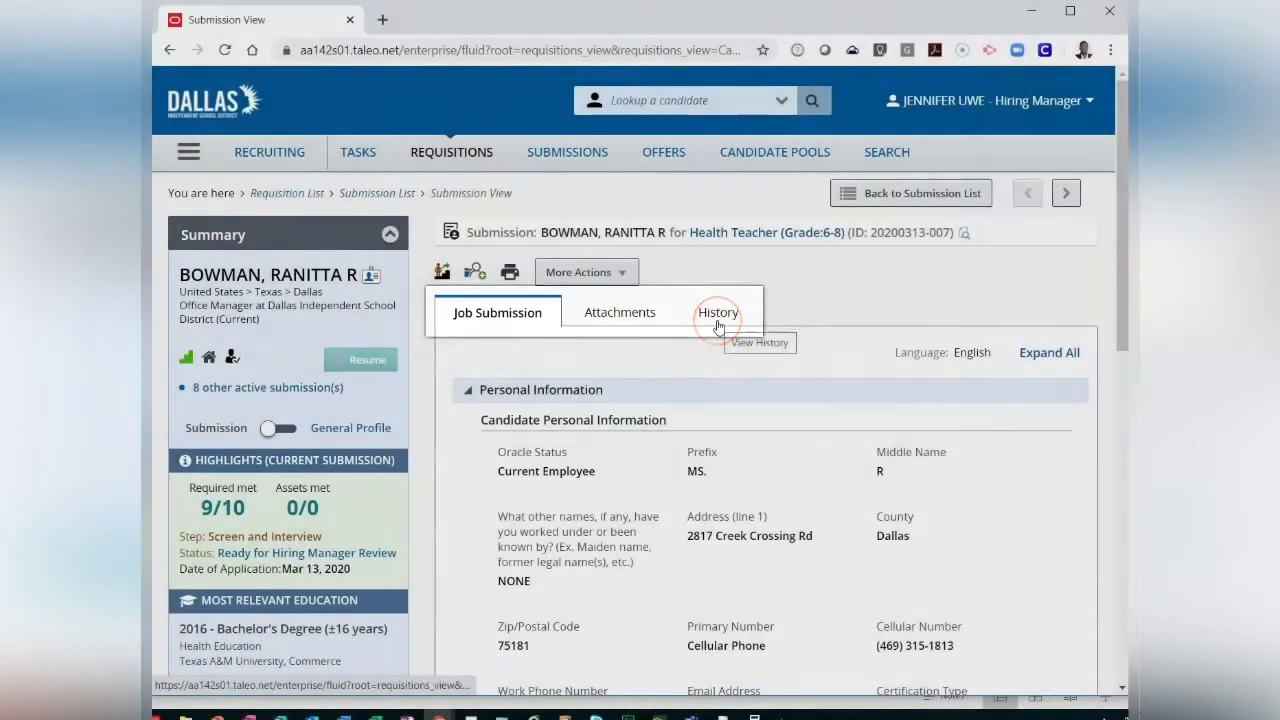
left_click(717, 326)
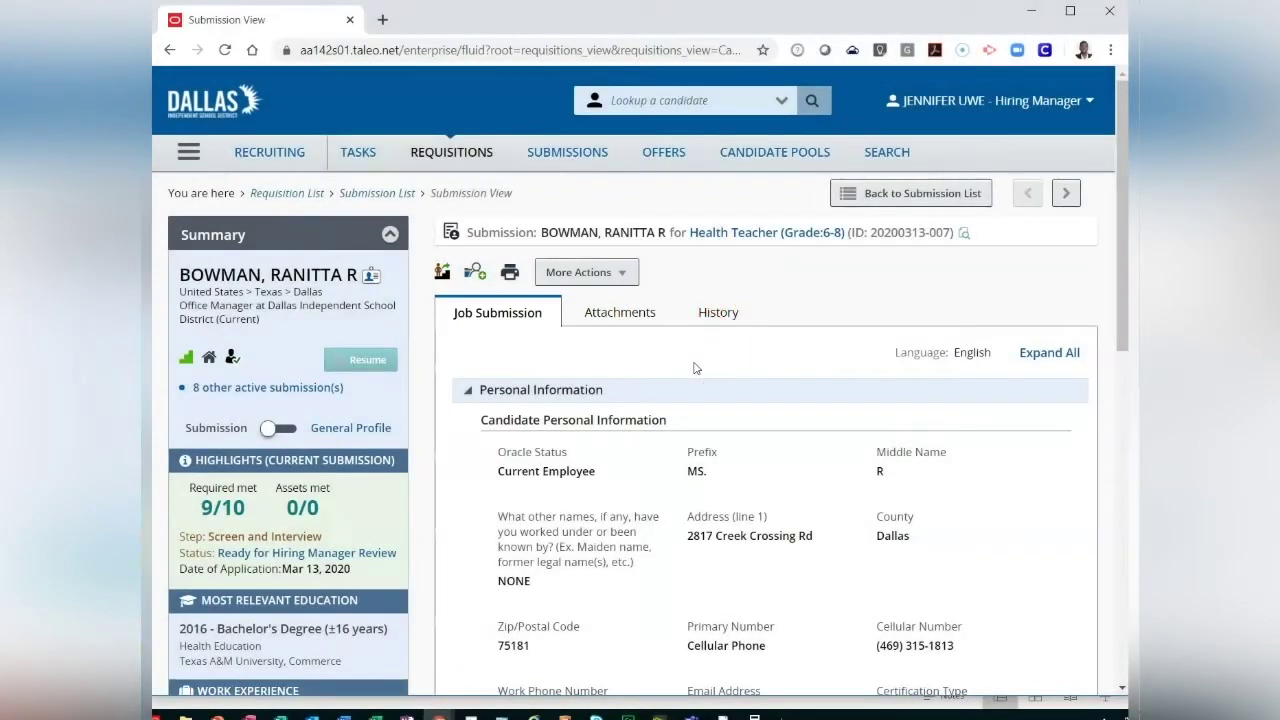
left_click(472, 393)
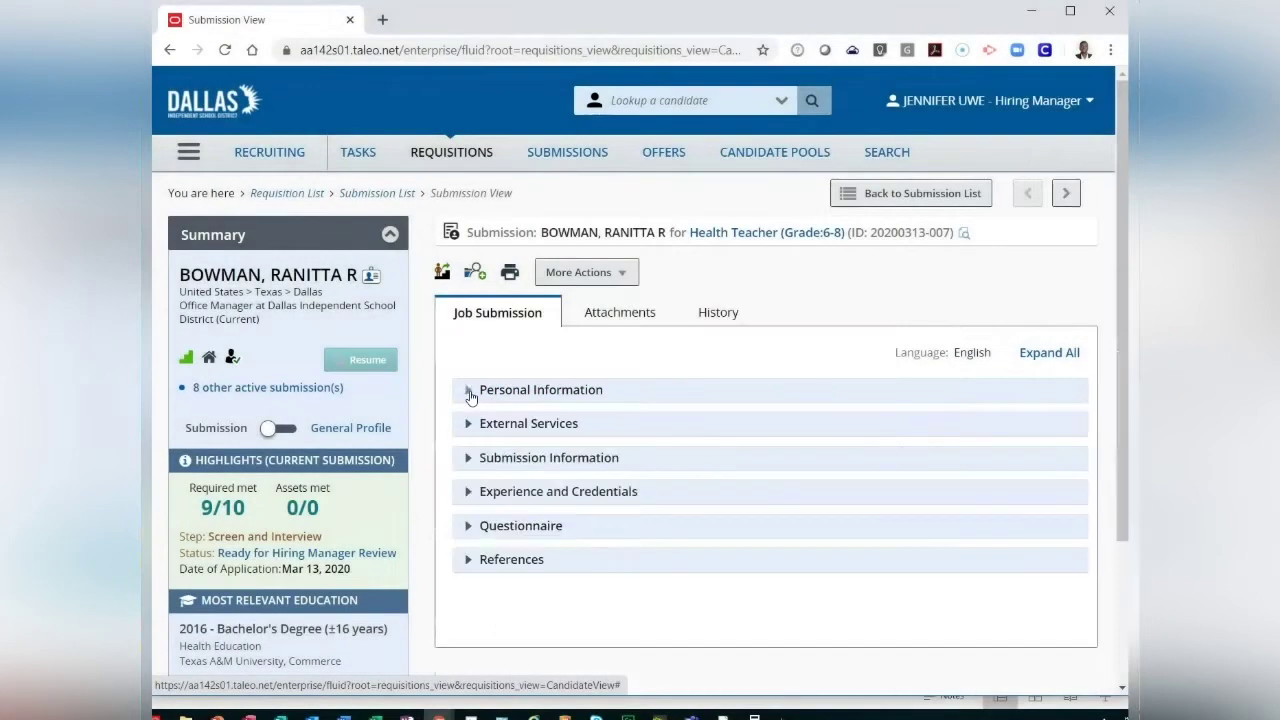
- Expand all submission sections, scroll through them, then collapse them all again
left_click(628, 382)
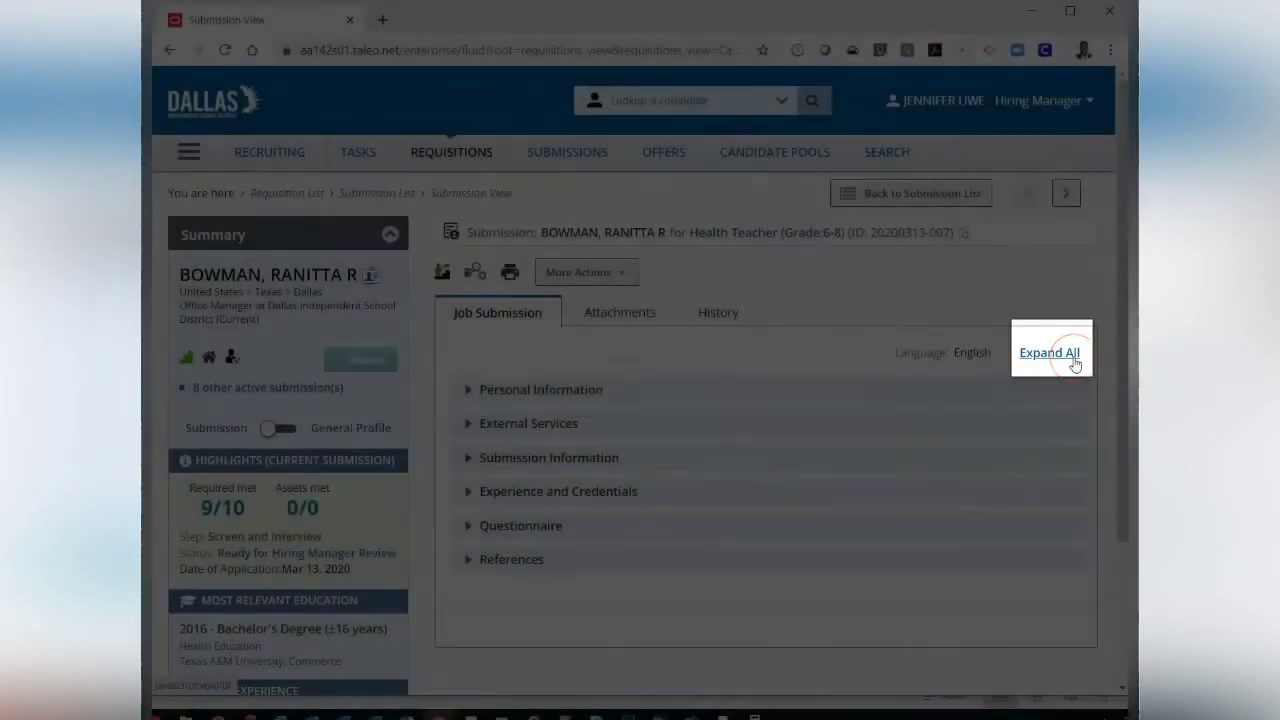
left_click(1073, 362)
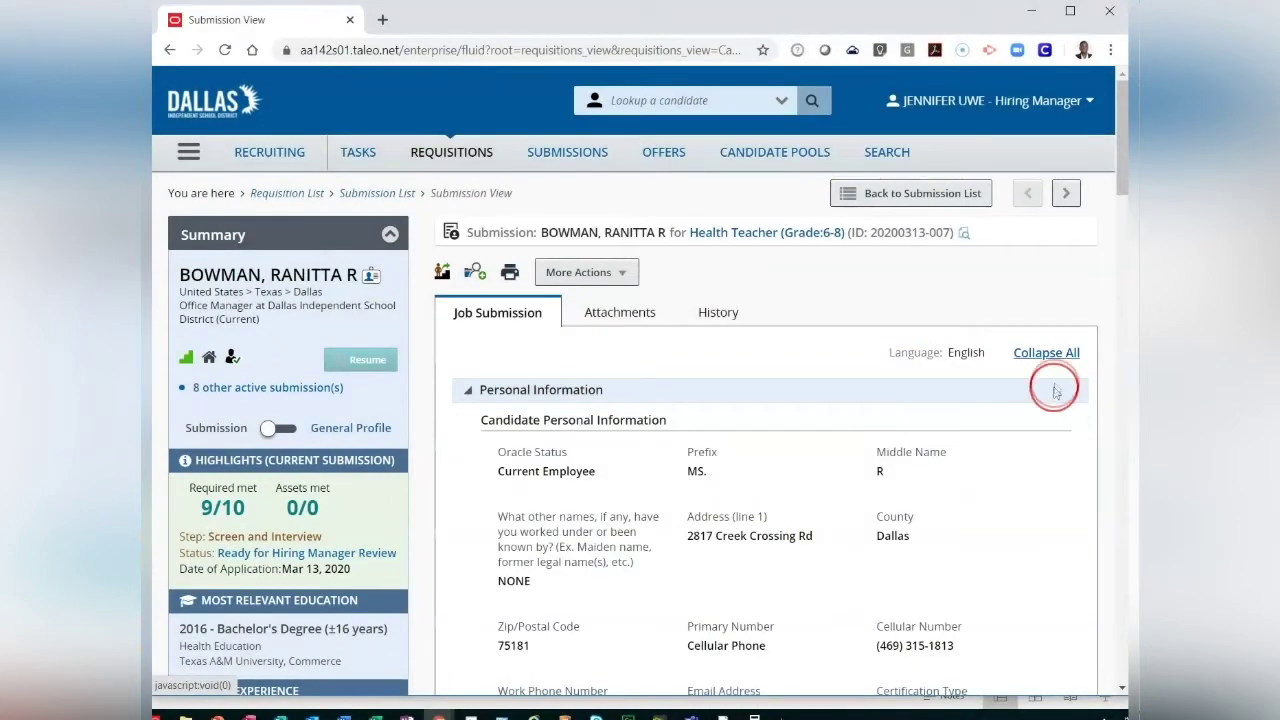
scroll(1055, 459, "down", 3)
scroll(1055, 459, "down", 10)
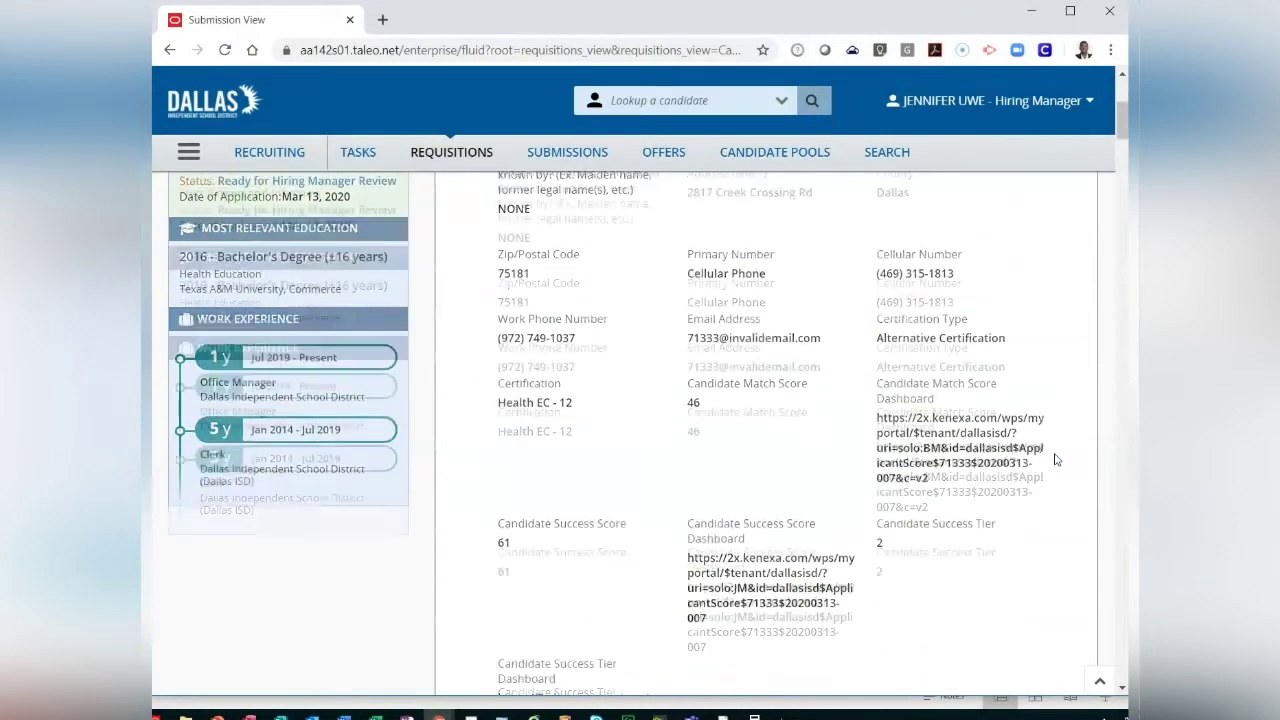
scroll(1055, 459, "down", 5)
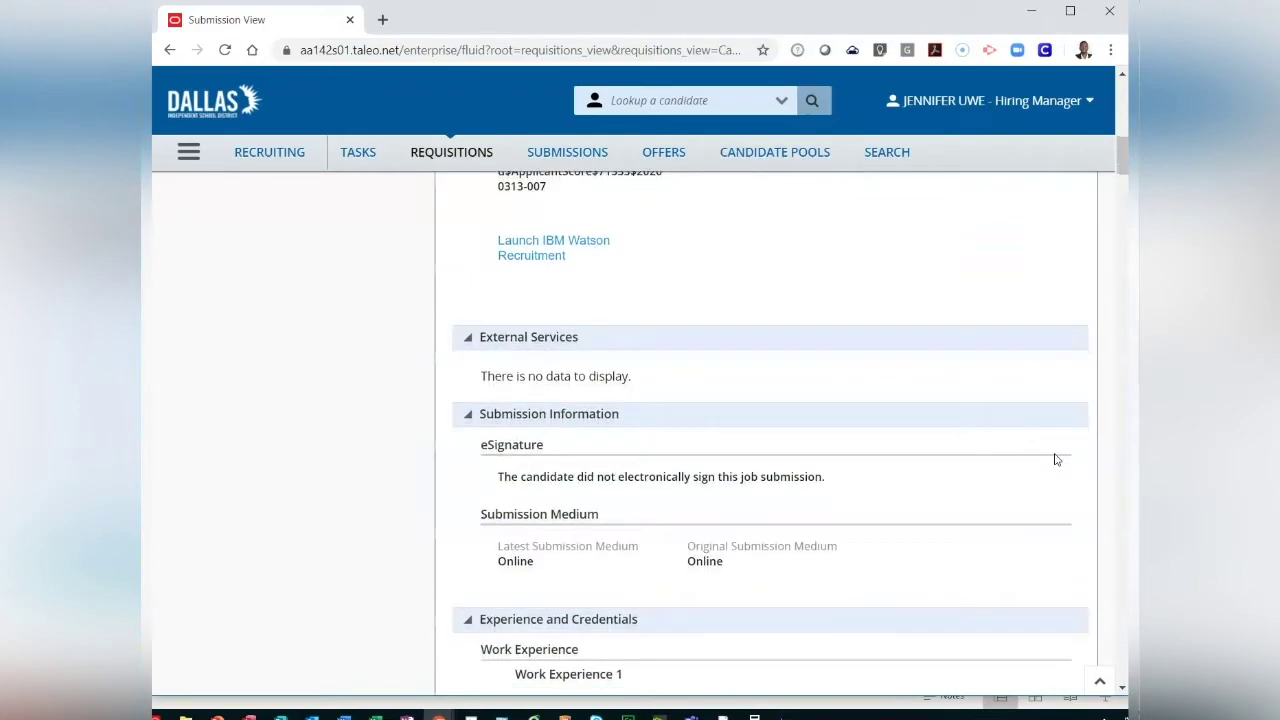
scroll(1055, 459, "down", 8)
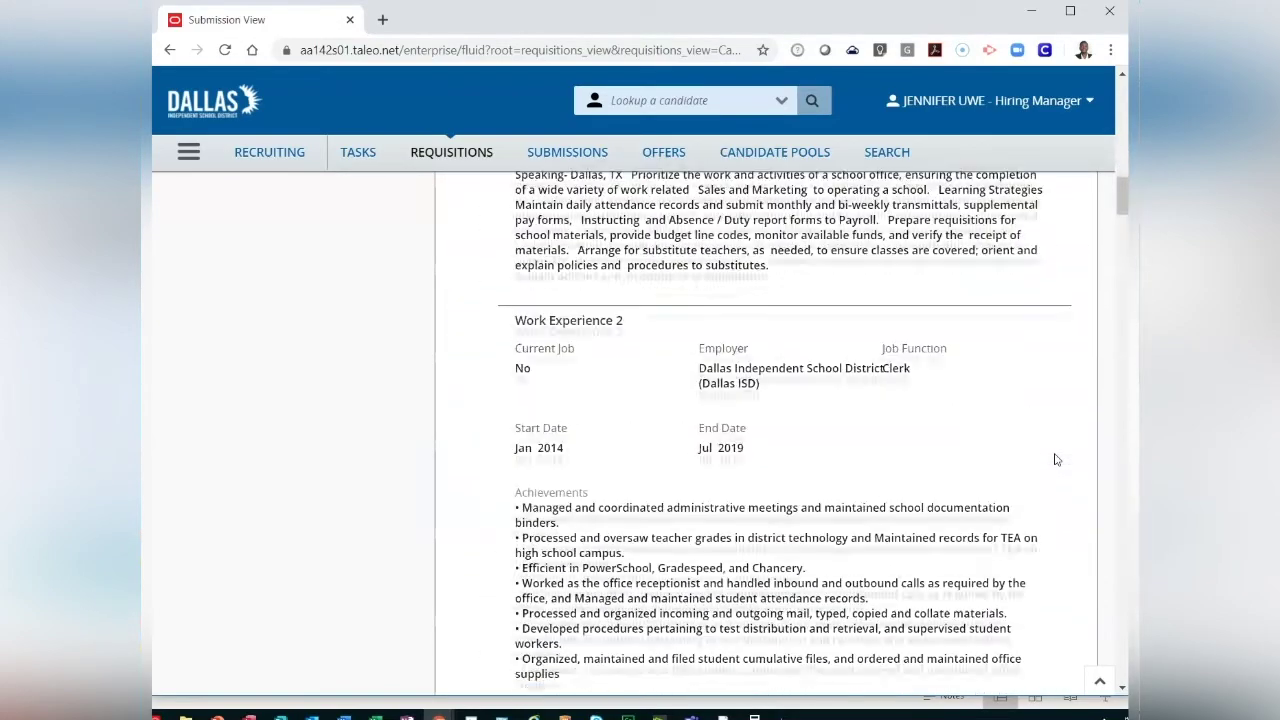
scroll(1055, 459, "up", 9)
scroll(1055, 459, "up", 15)
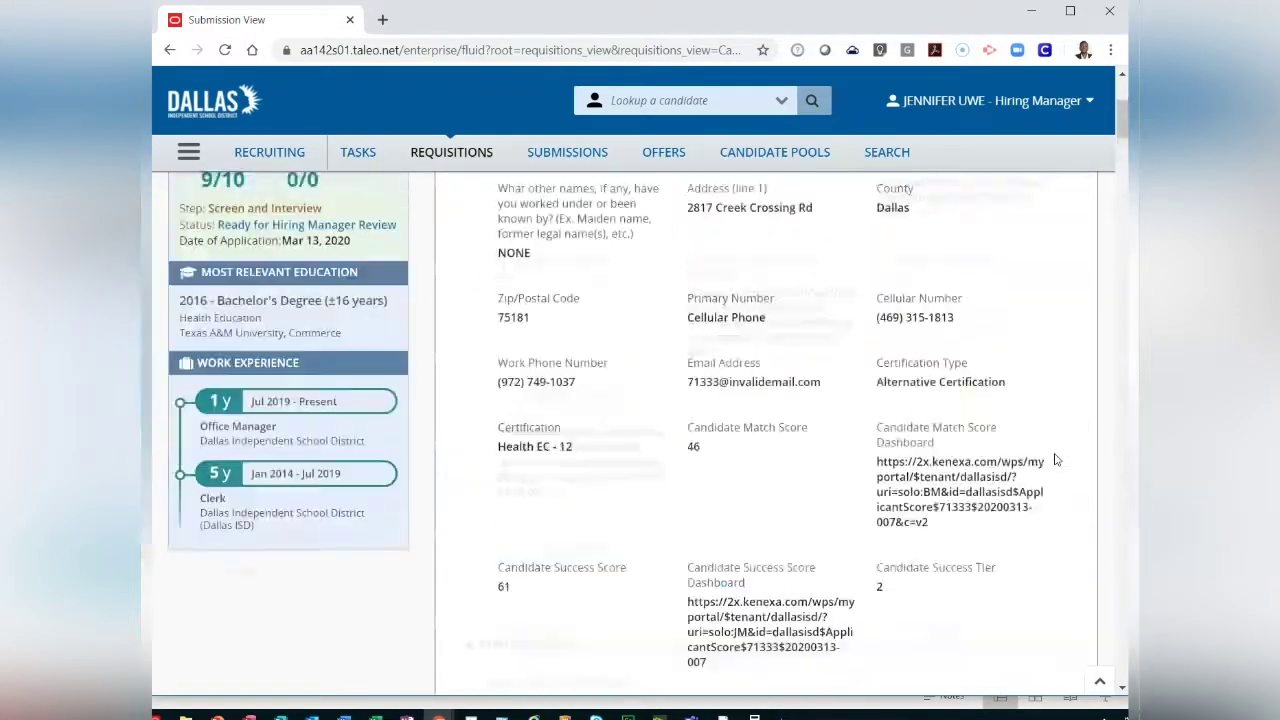
left_click(1040, 408)
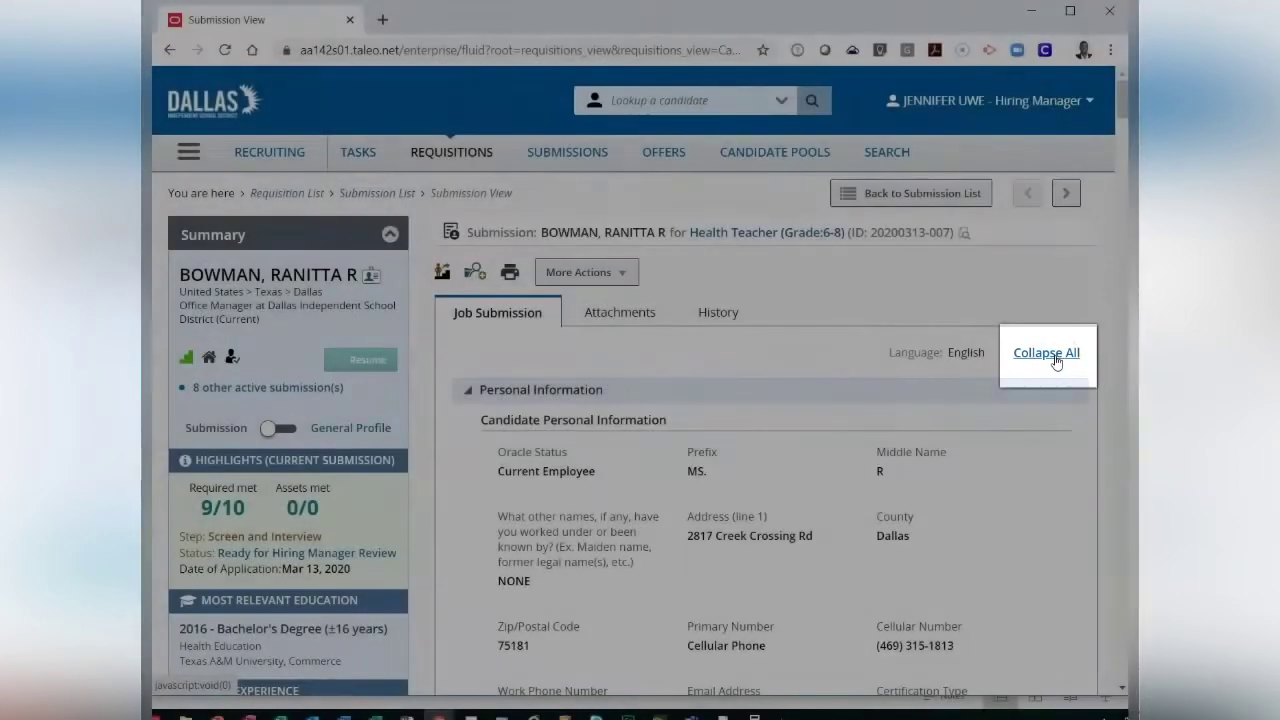
left_click(1055, 358)
- Expand Personal Information down to the Match Score 46, Success Score 61 and Success Tier 2 links
left_click(849, 348)
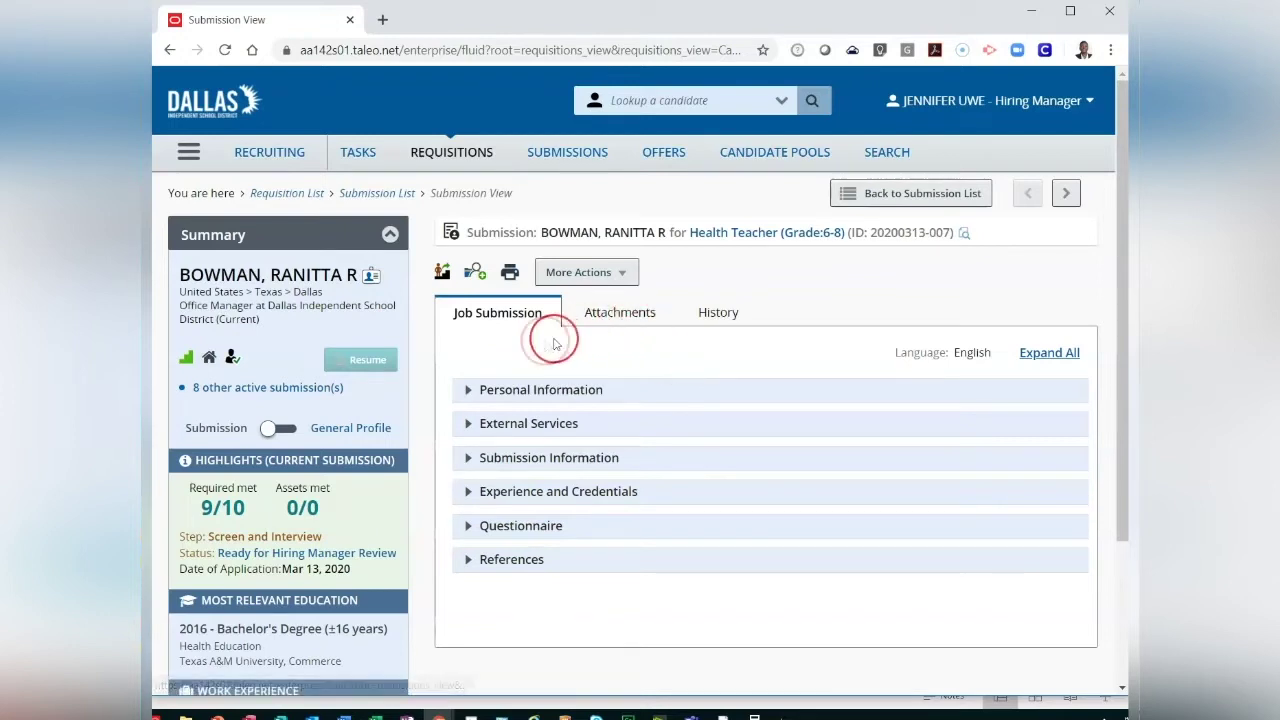
left_click(470, 390)
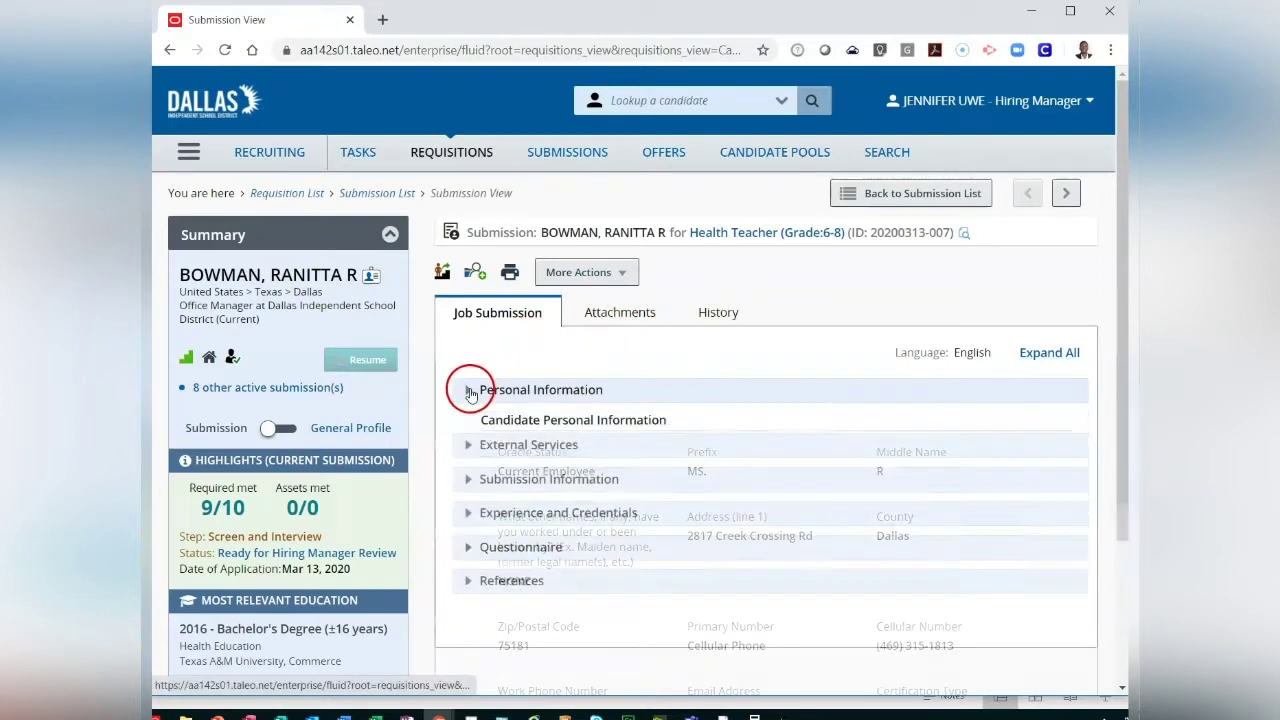
scroll(480, 443, "down", 3)
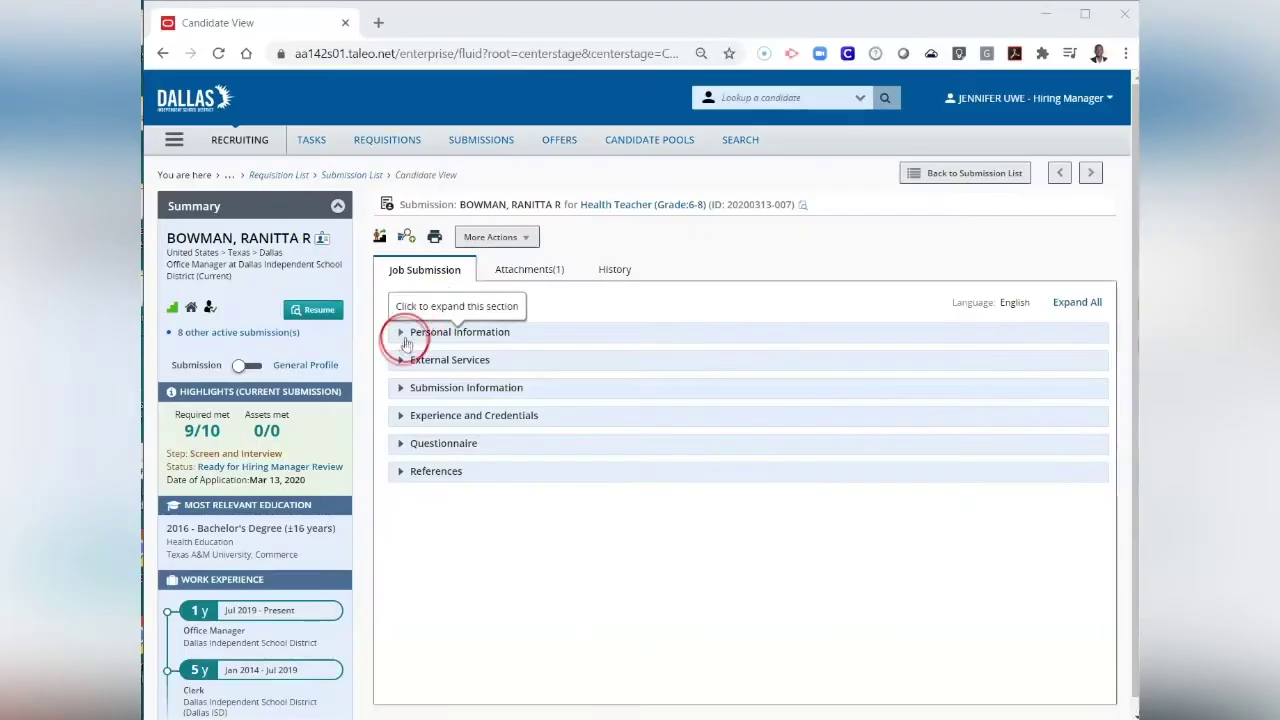
left_click(401, 335)
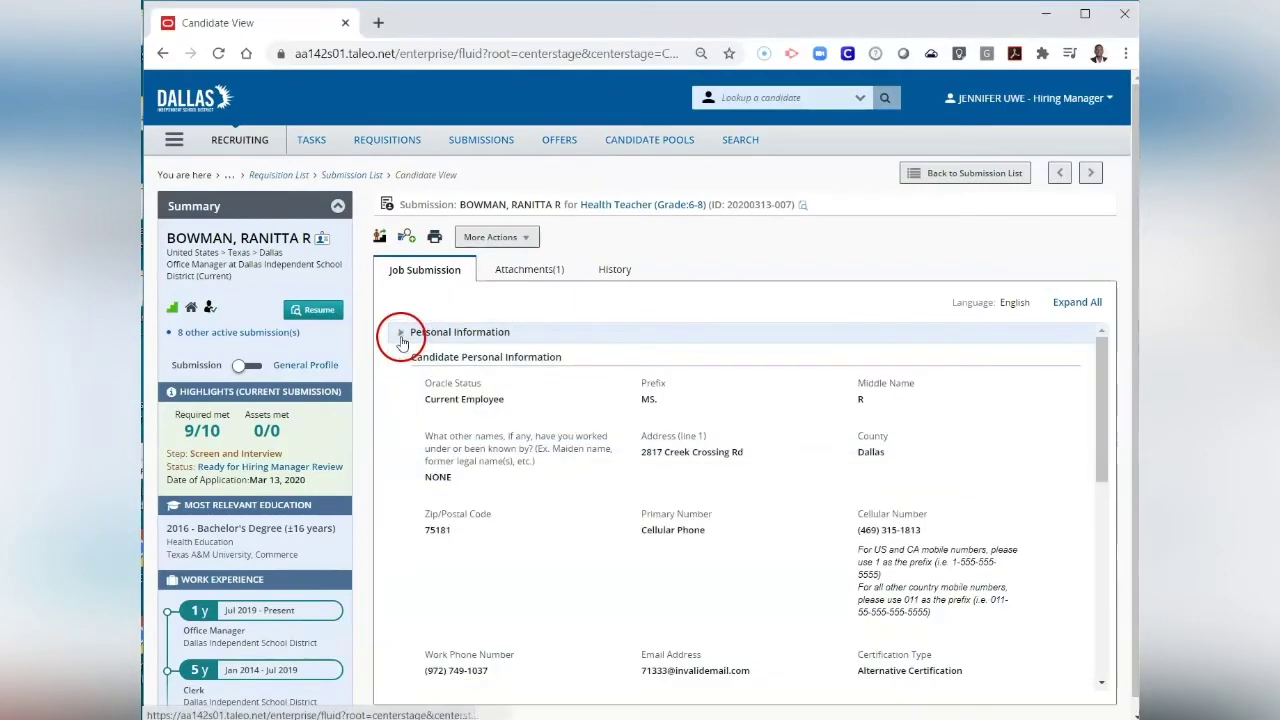
scroll(393, 383, "down", 2)
scroll(392, 383, "down", 3)
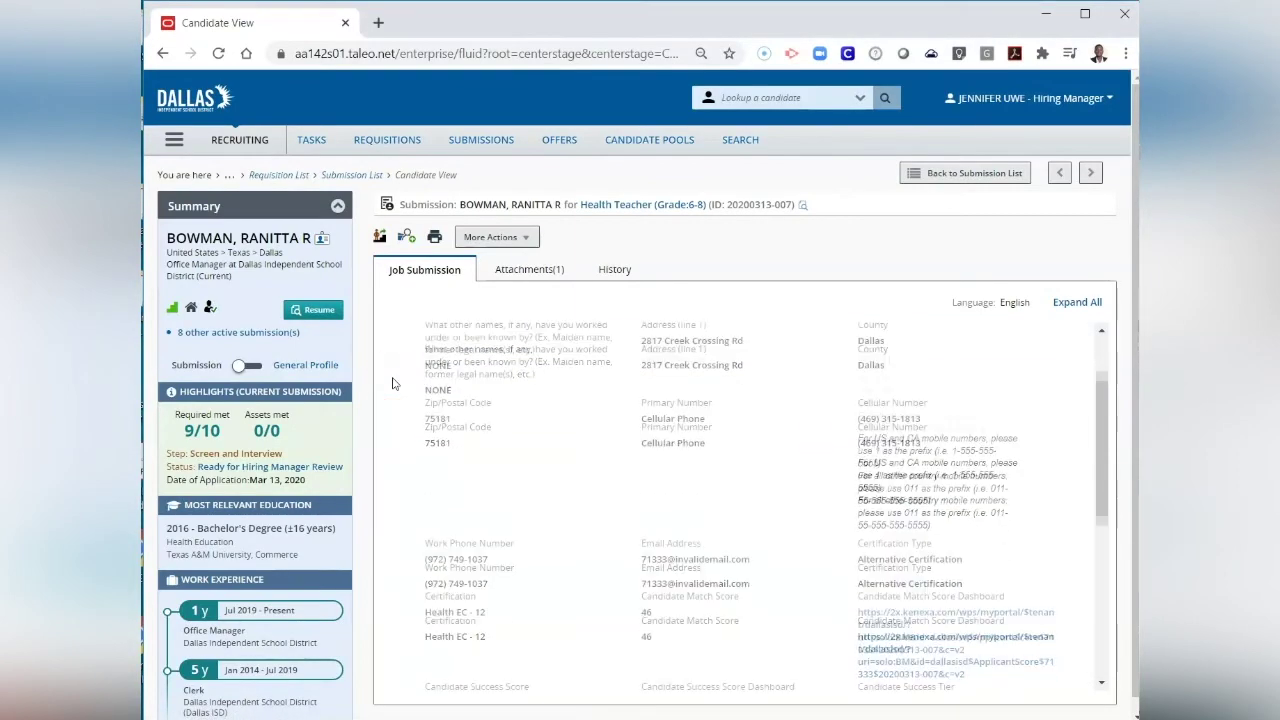
scroll(392, 383, "down", 2)
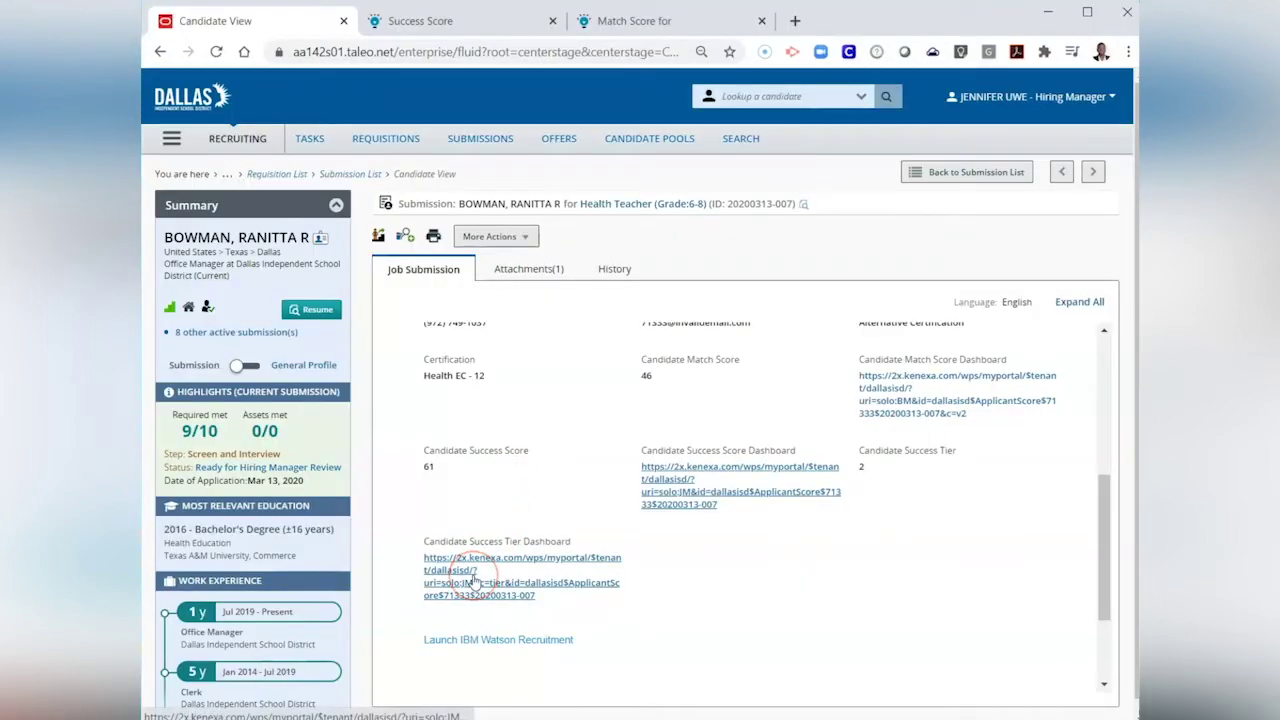
- Open the candidate's Success Tier dashboard and check its calculation details
left_click(474, 582)
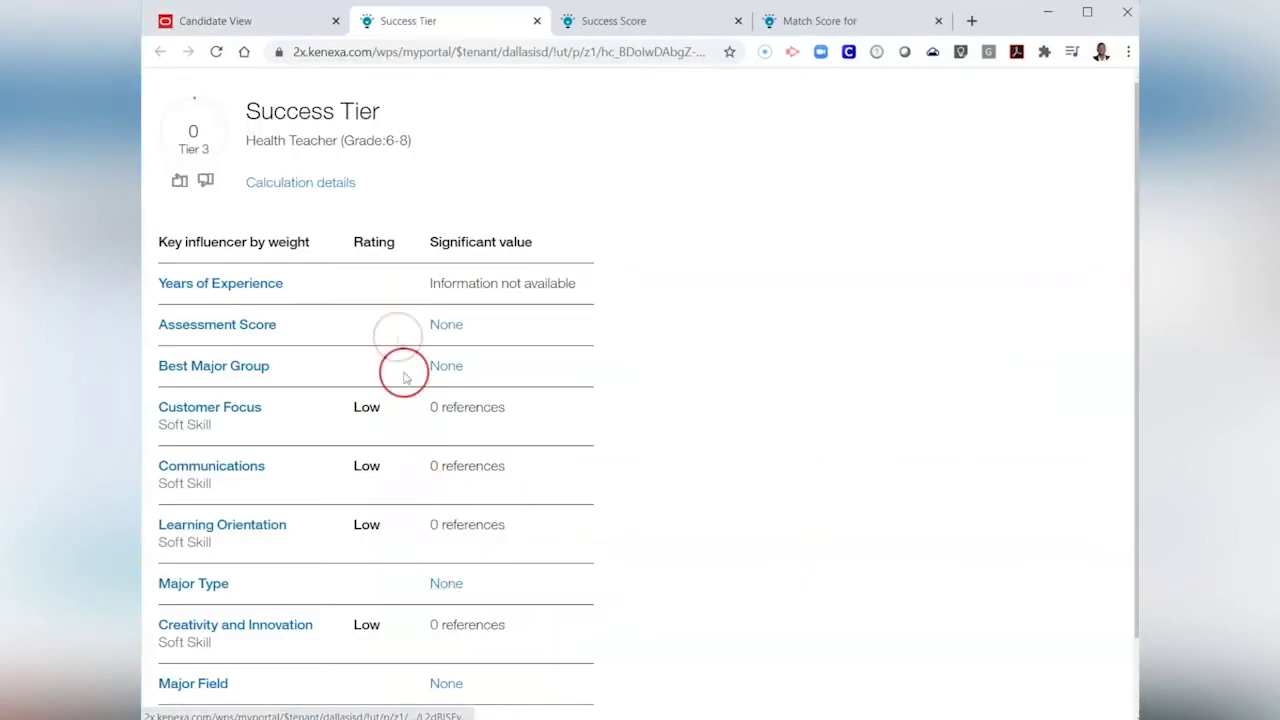
left_click(350, 189)
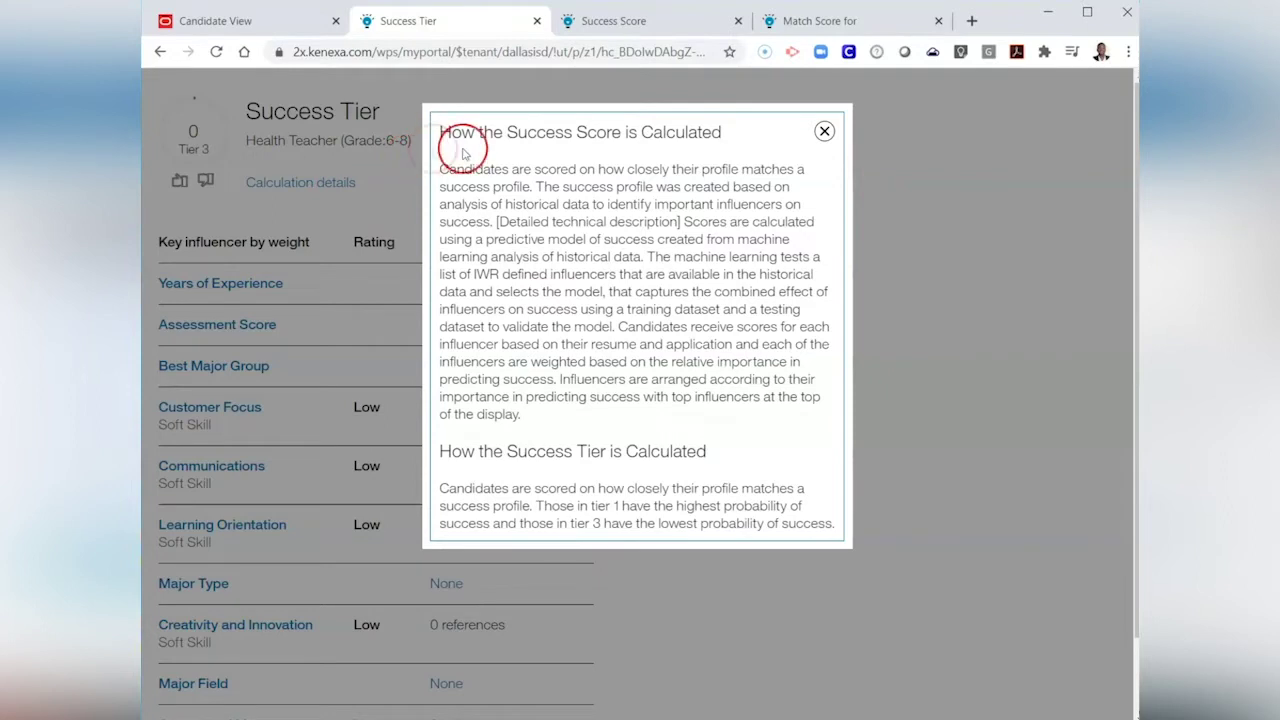
left_click(824, 132)
- List all key influencers and scroll through the full table
scroll(810, 140, "down", 1)
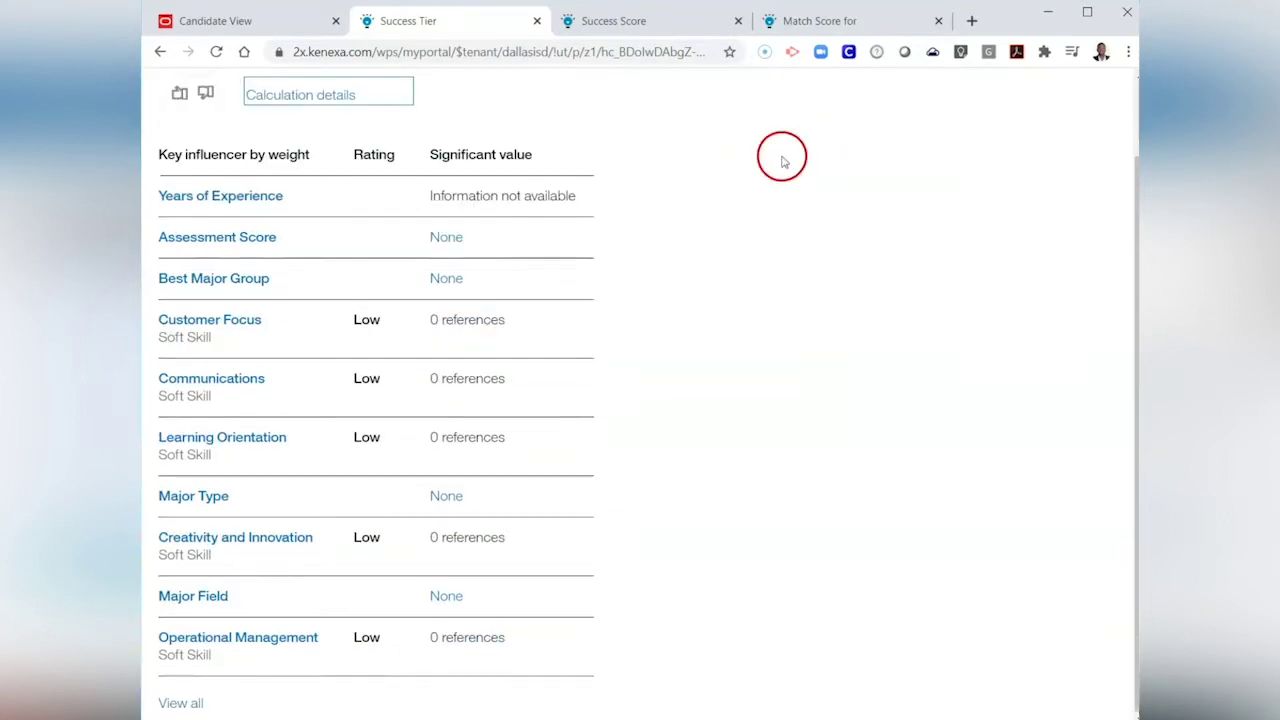
left_click(184, 702)
left_click(869, 480)
scroll(869, 482, "down", 3)
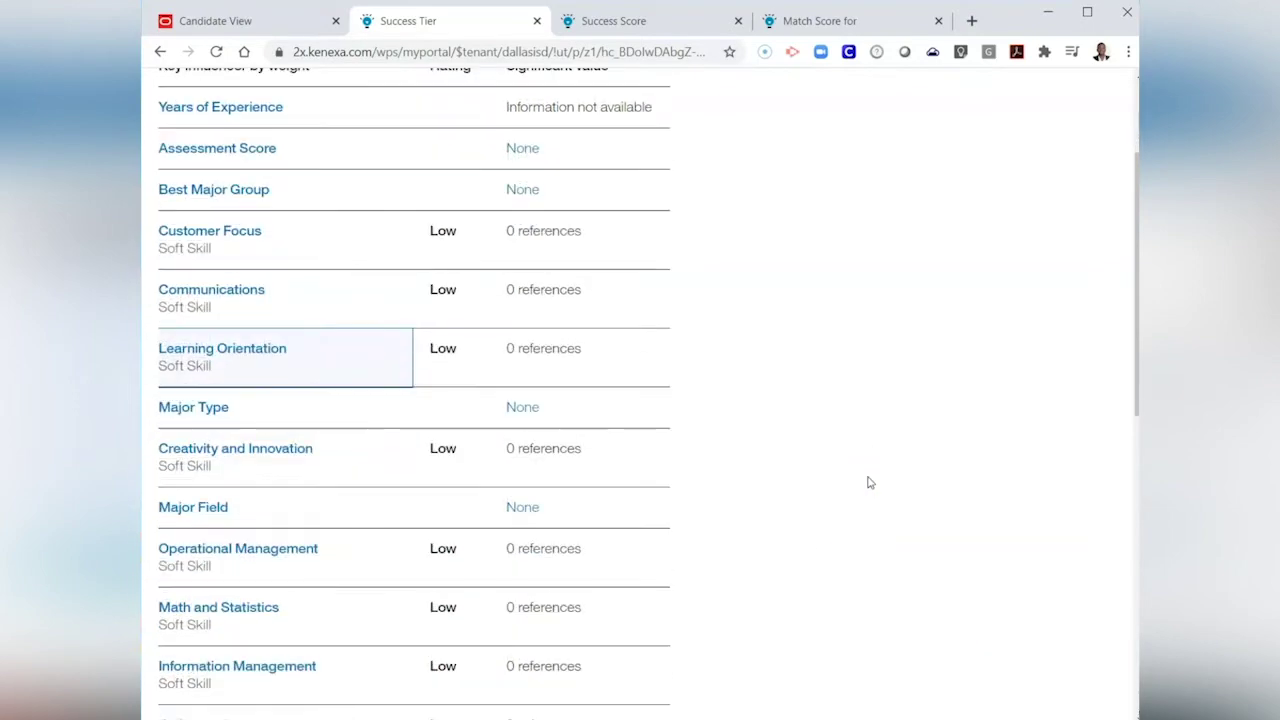
scroll(869, 482, "down", 6)
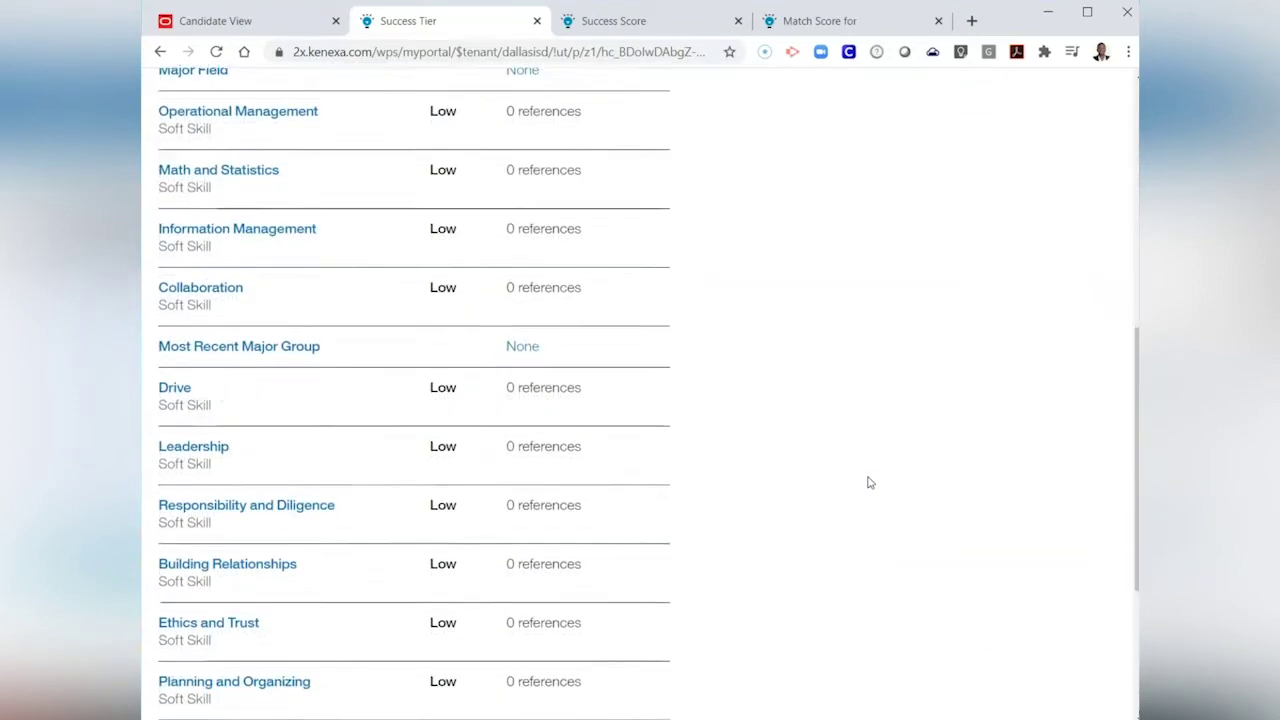
scroll(869, 482, "up", 9)
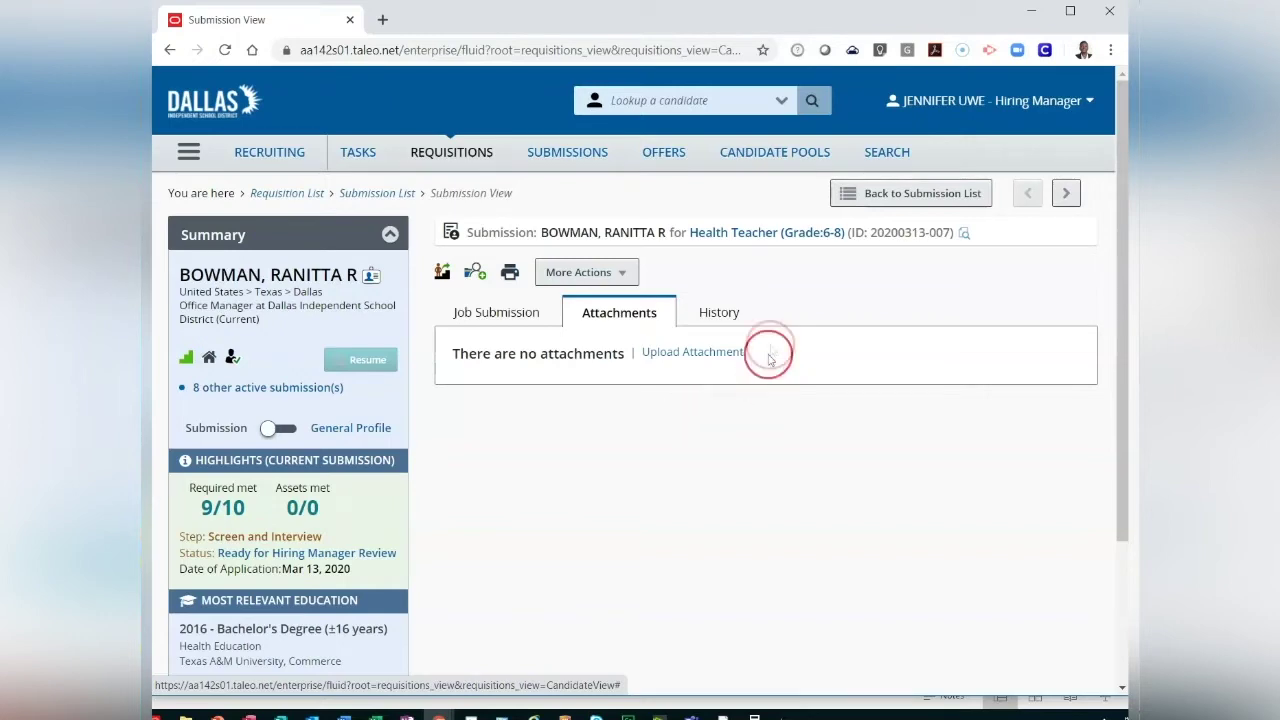
- Show the History tab of the Health Teacher submission and scroll its events
left_click(735, 316)
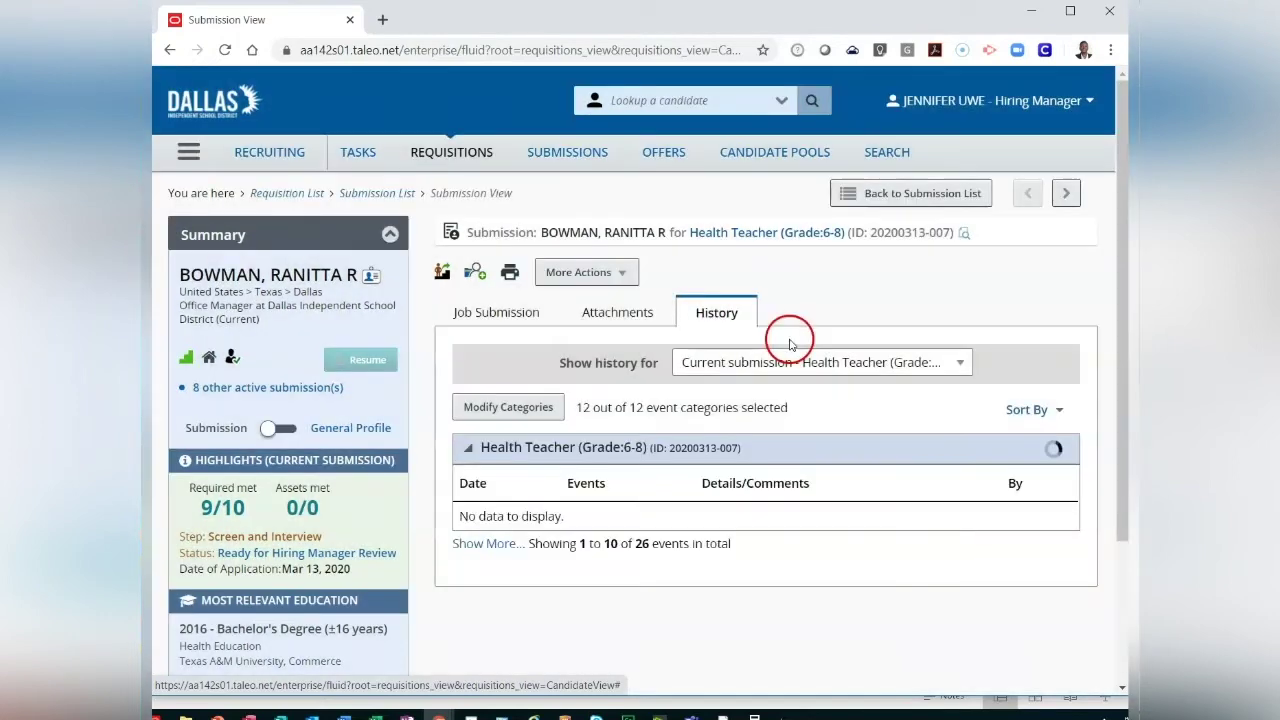
scroll(865, 437, "down", 2)
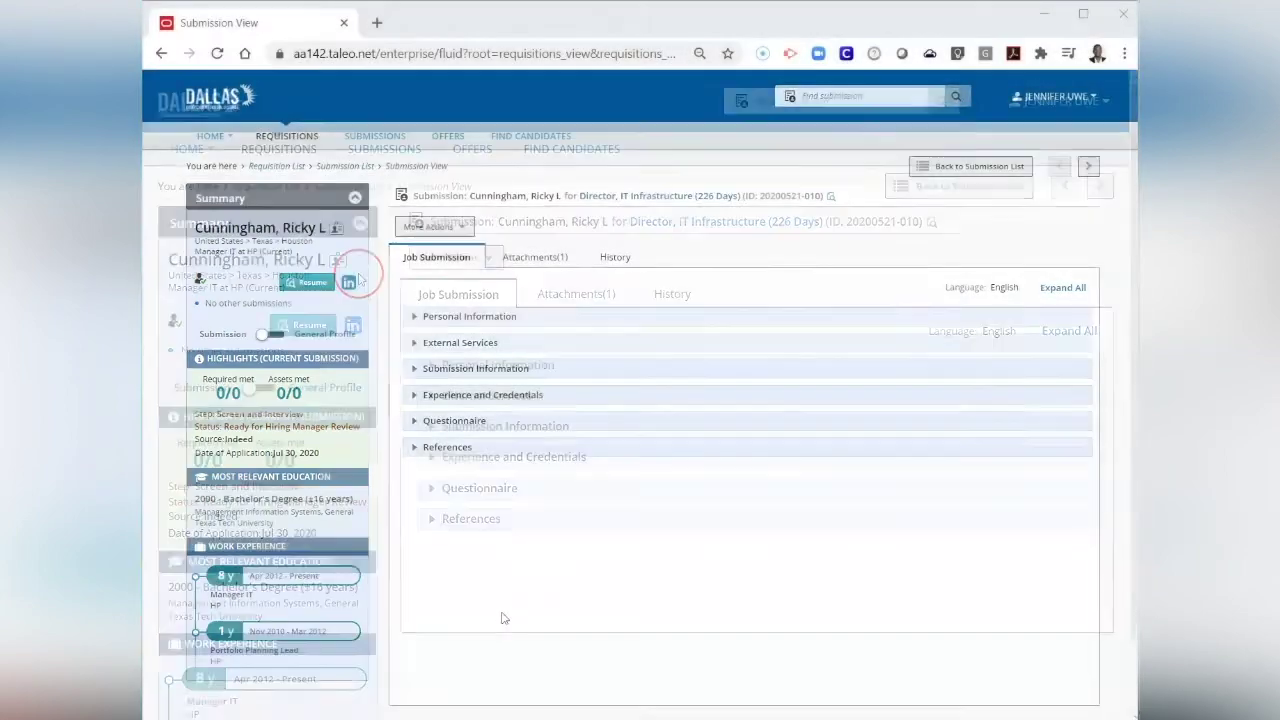
left_click(338, 262)
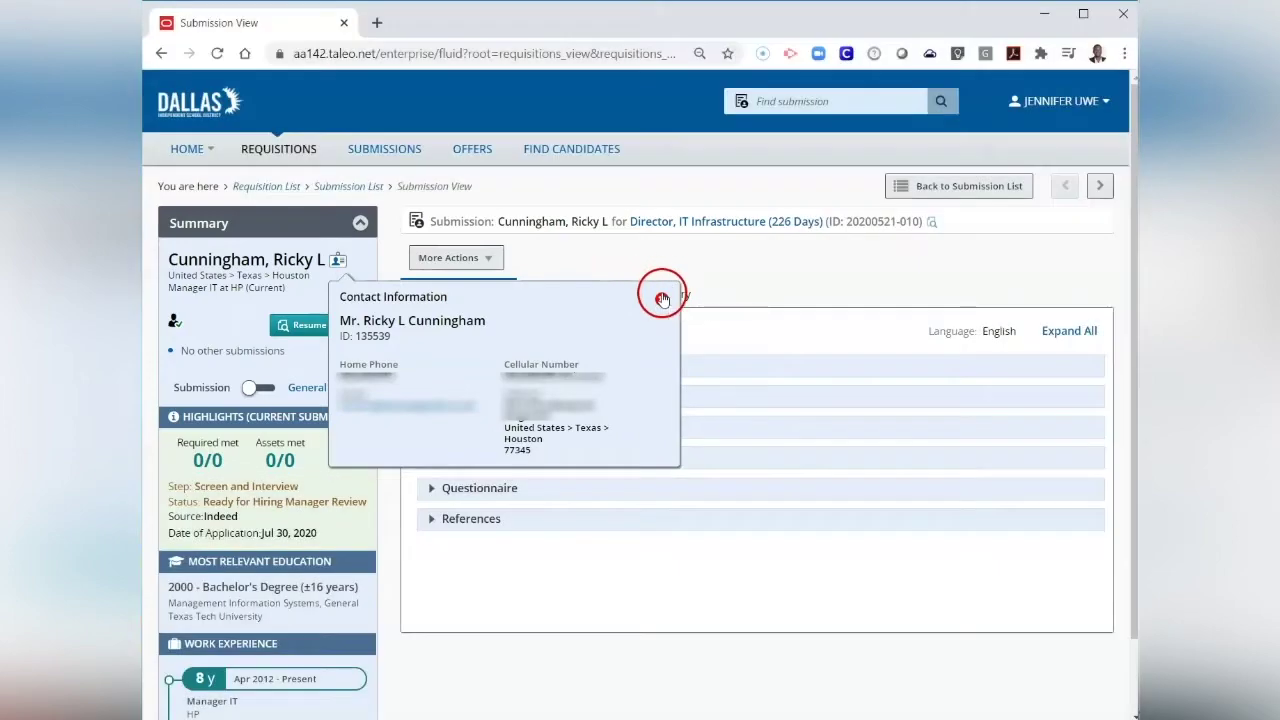
left_click(661, 297)
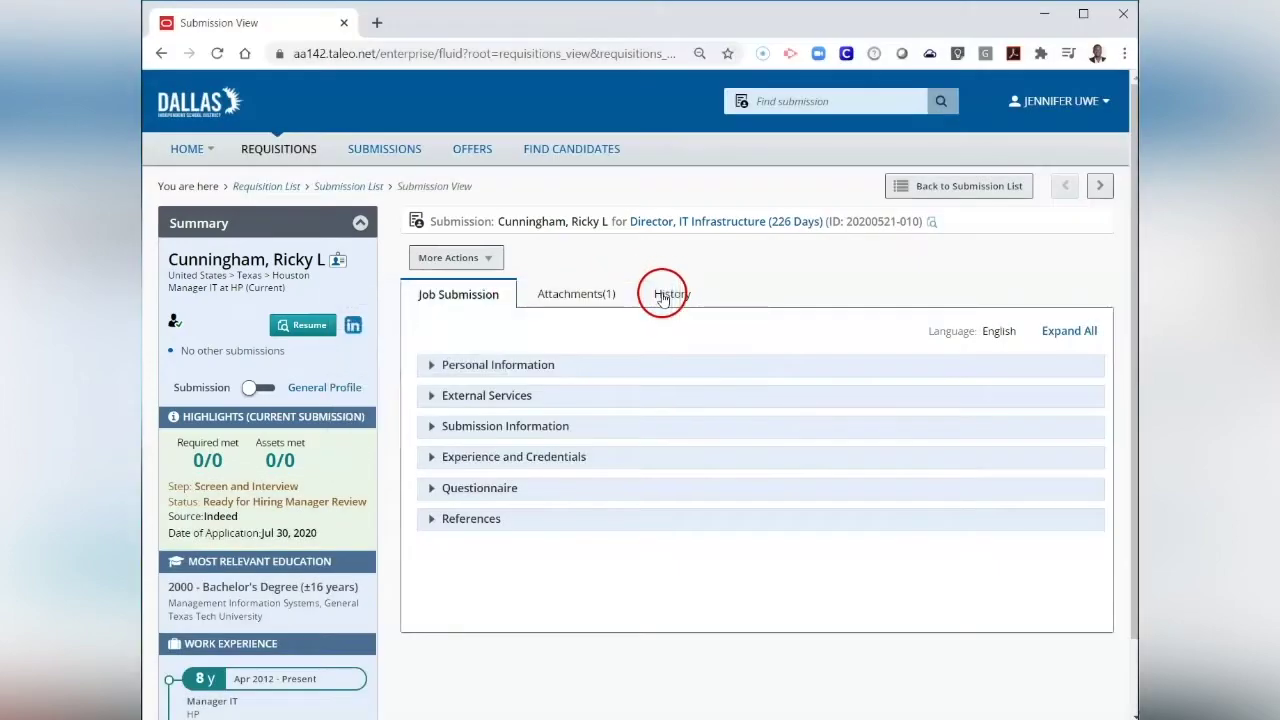
left_click(310, 328)
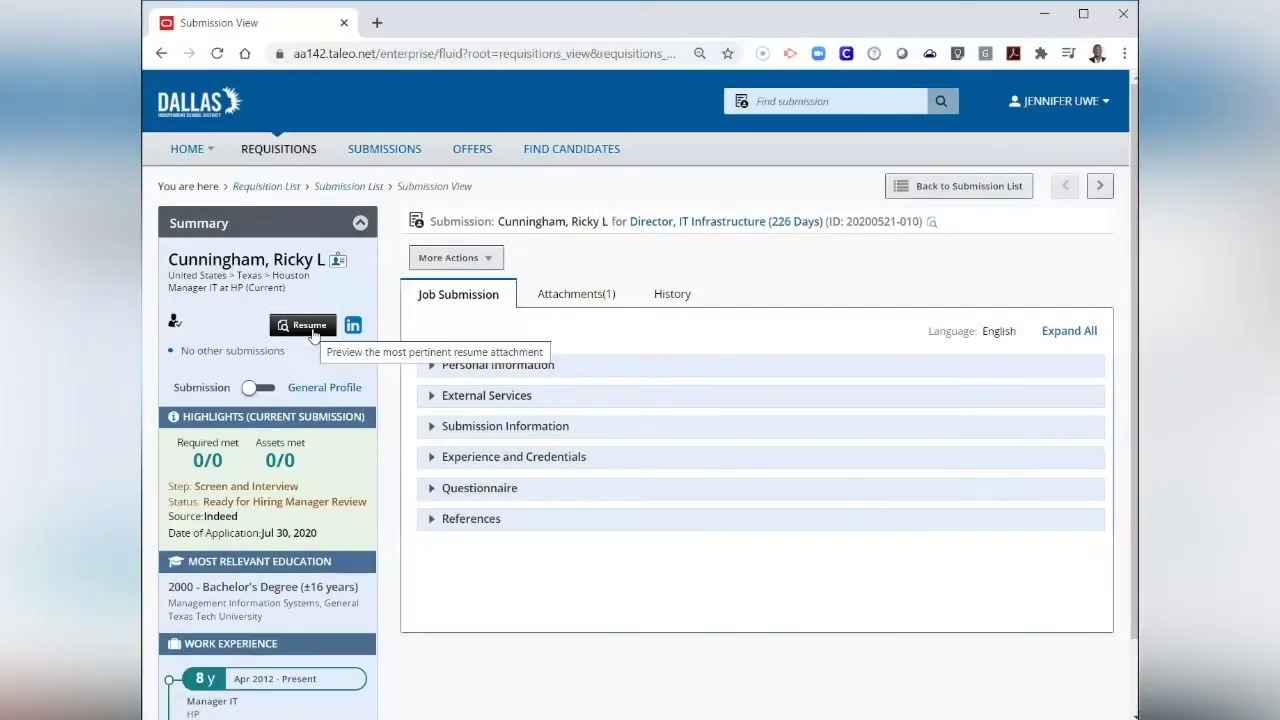
left_click(310, 328)
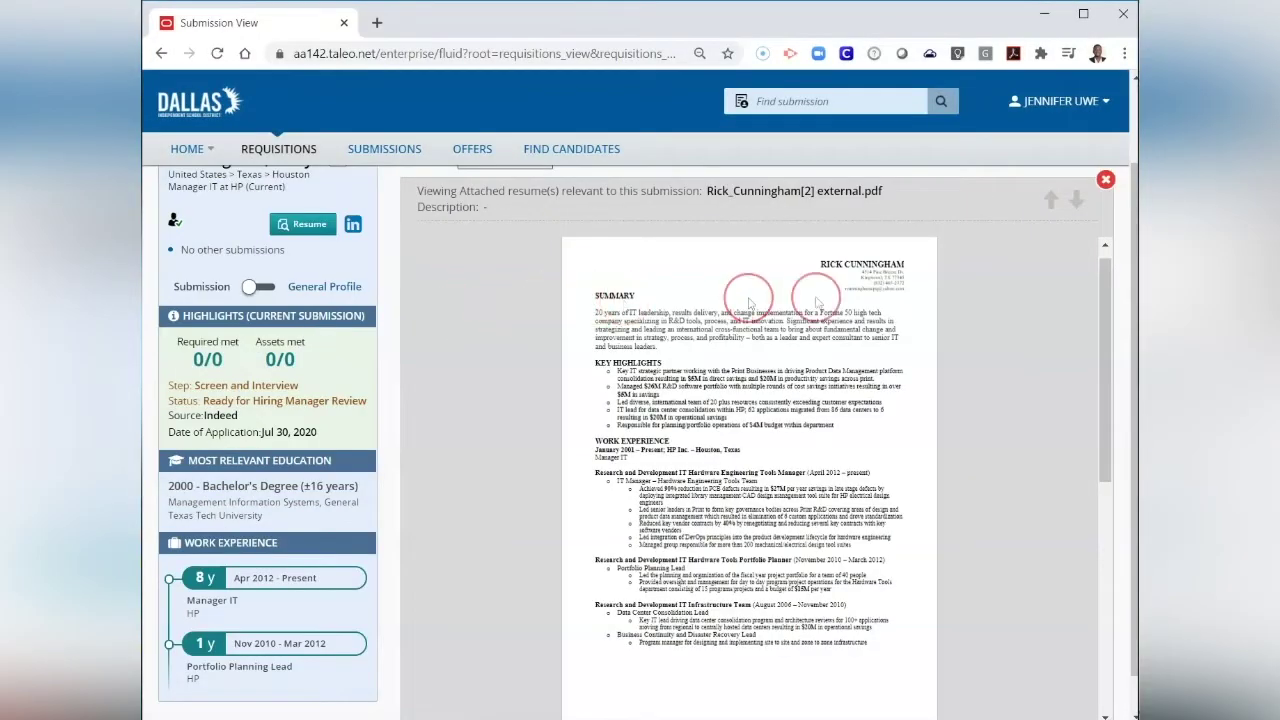
scroll(1021, 312, "down", 5)
scroll(1021, 315, "down", 3)
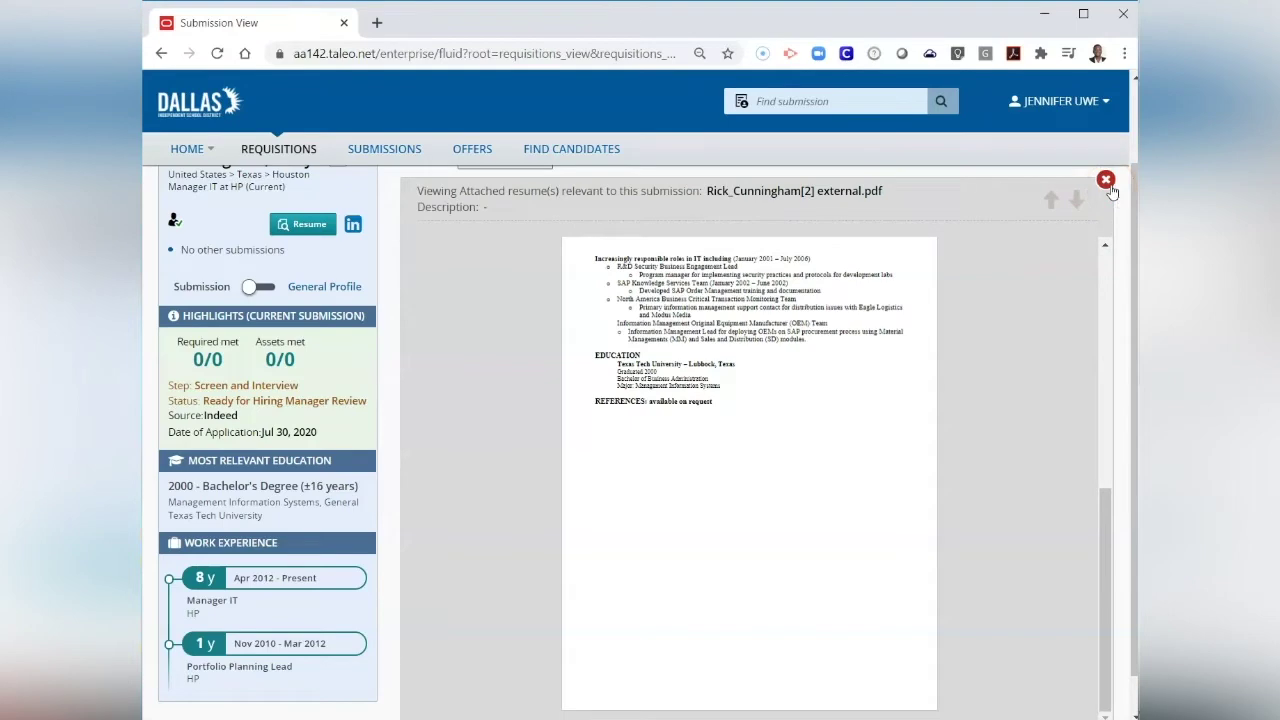
left_click(1107, 183)
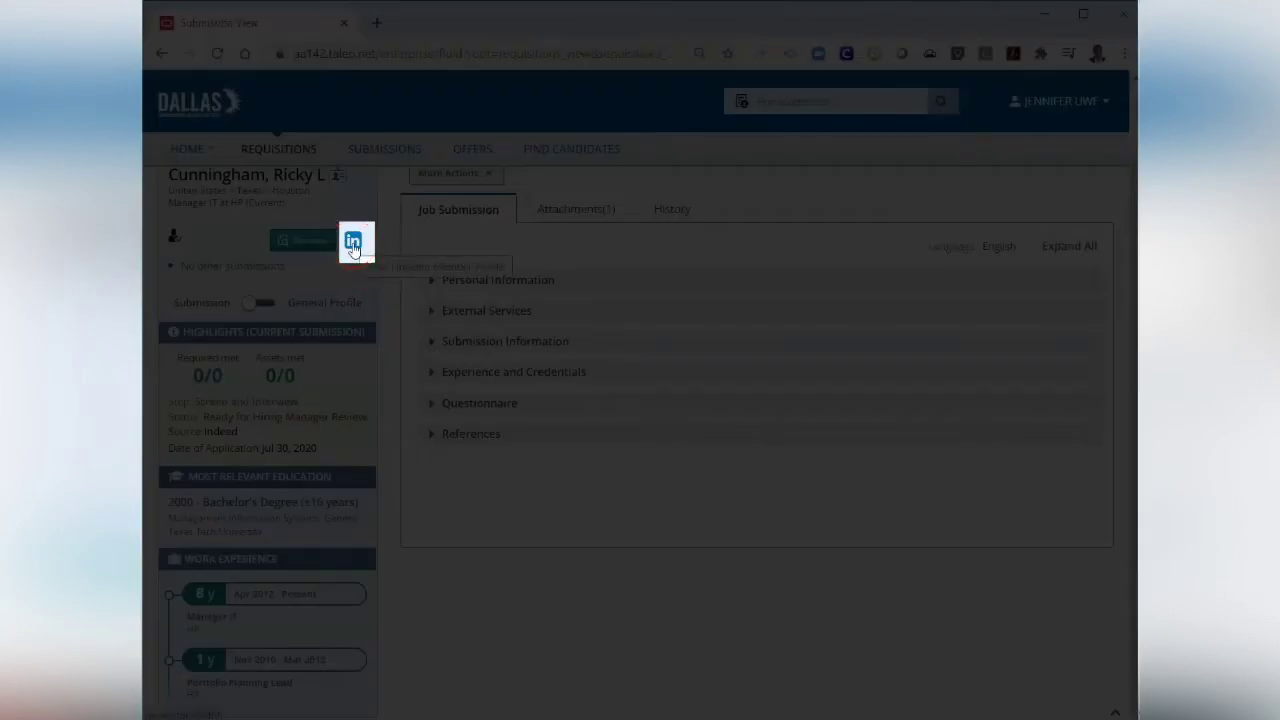
left_click(353, 246)
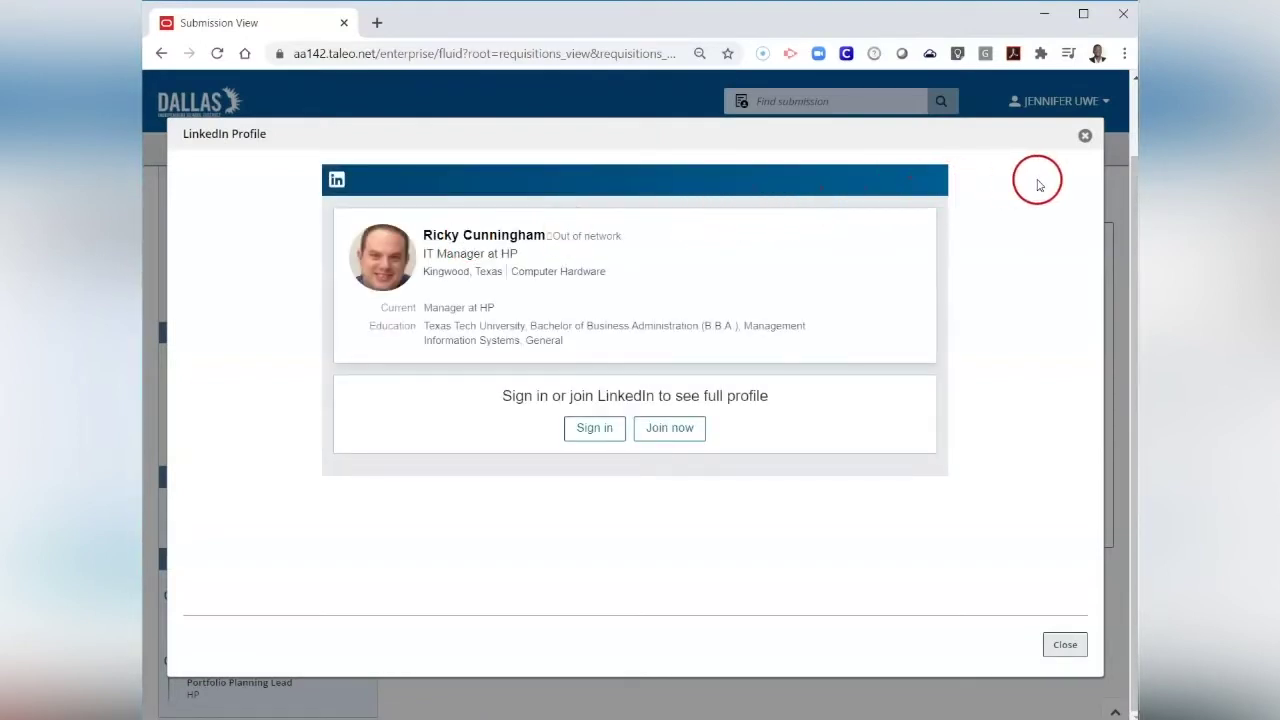
left_click(1084, 136)
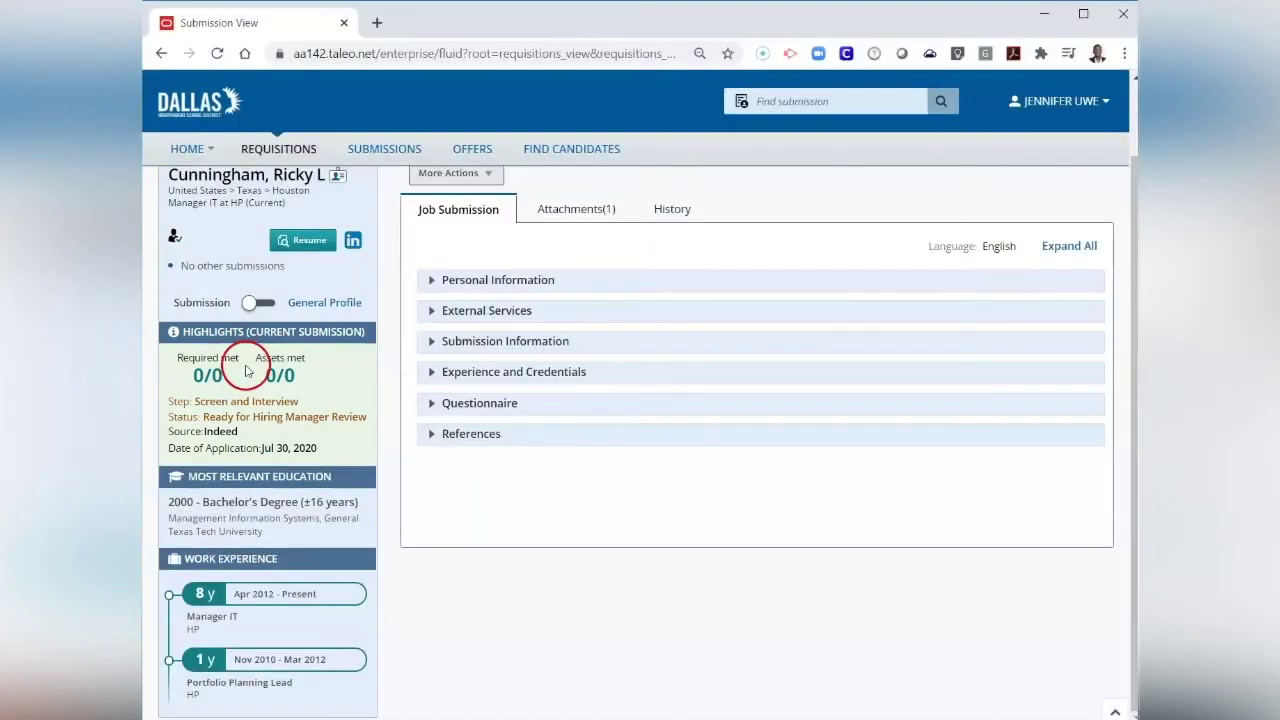
key("ctrl+plus")
scroll(246, 376, "down", 1)
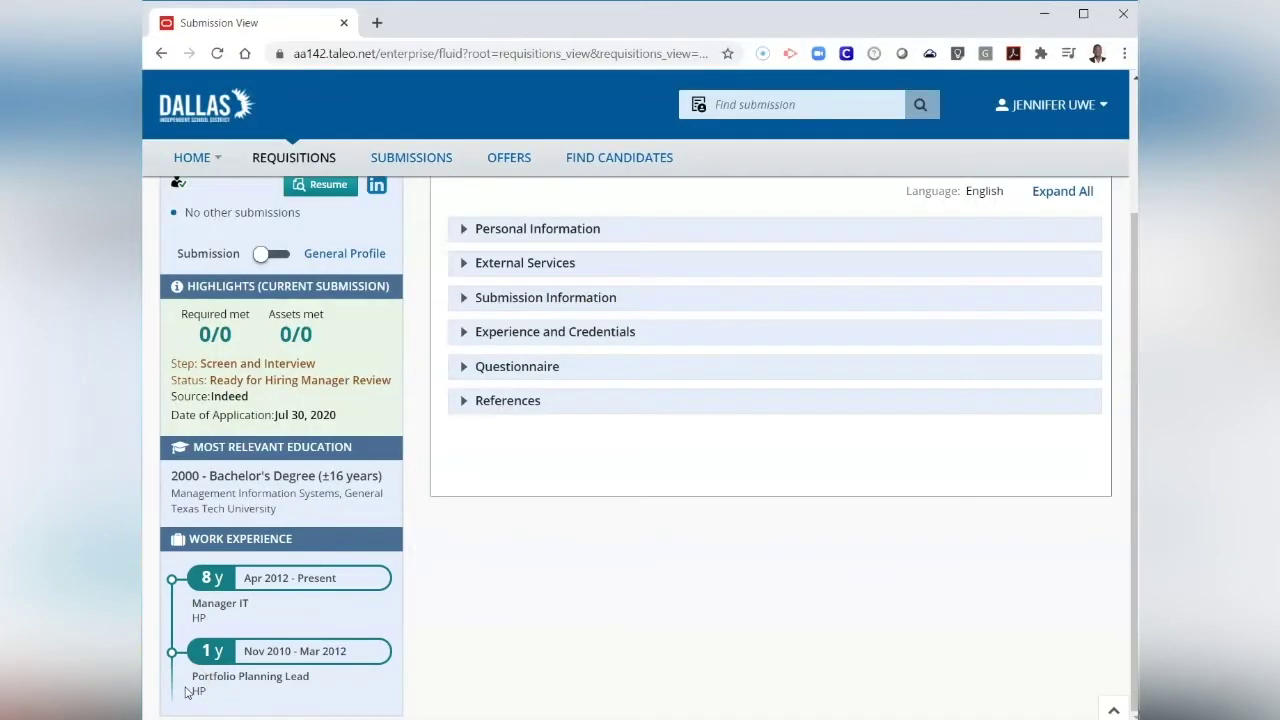
- Show the lookup mode options for the Lookup a candidate box, then dismiss them
left_click(188, 692)
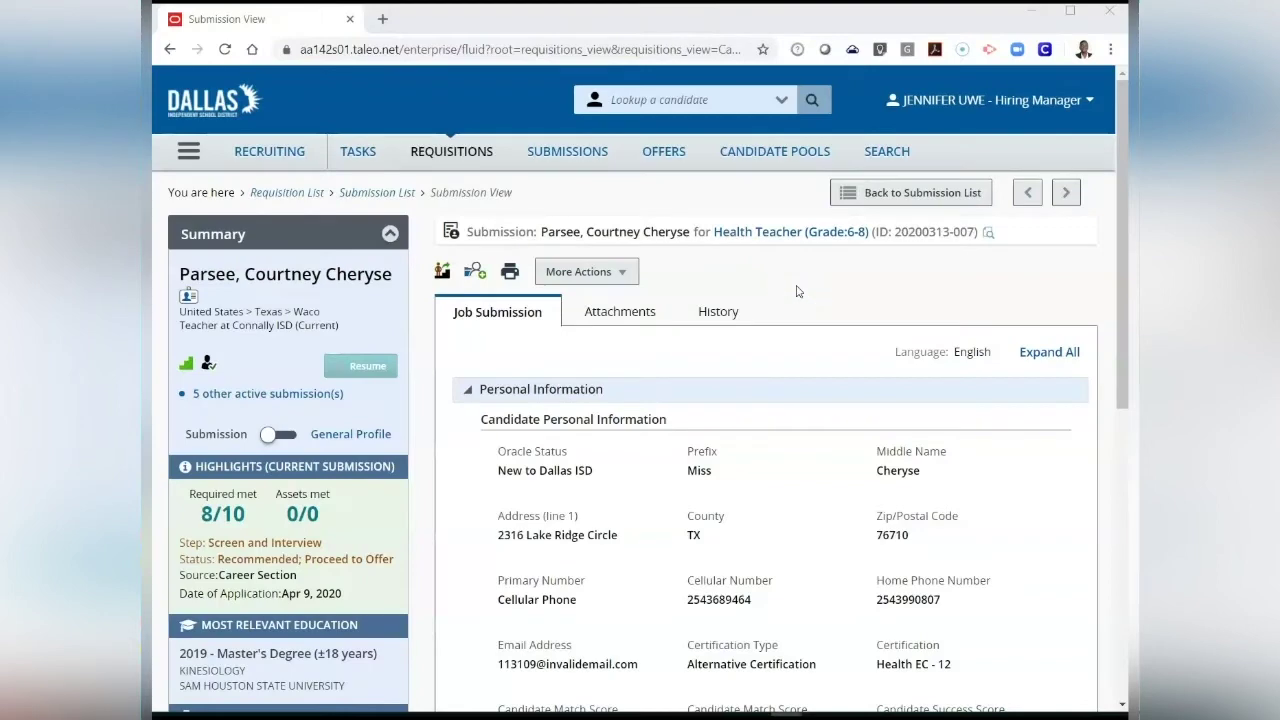
left_click(611, 100)
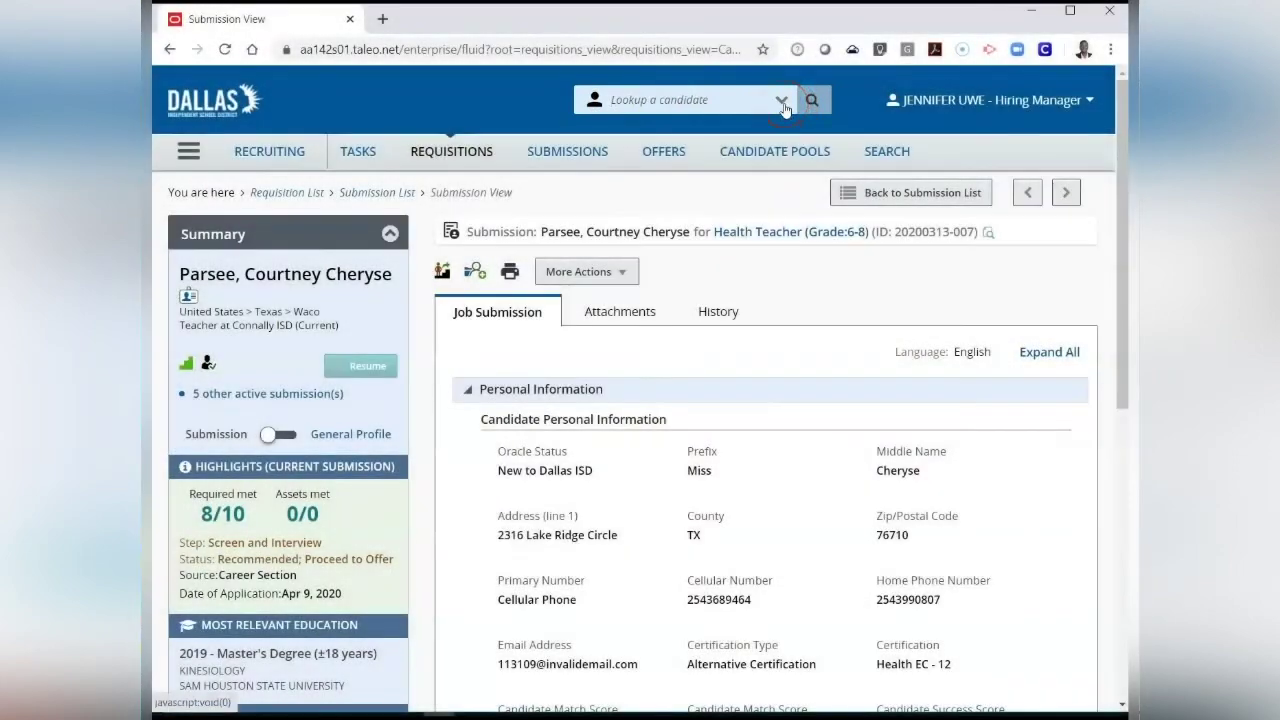
left_click(782, 102)
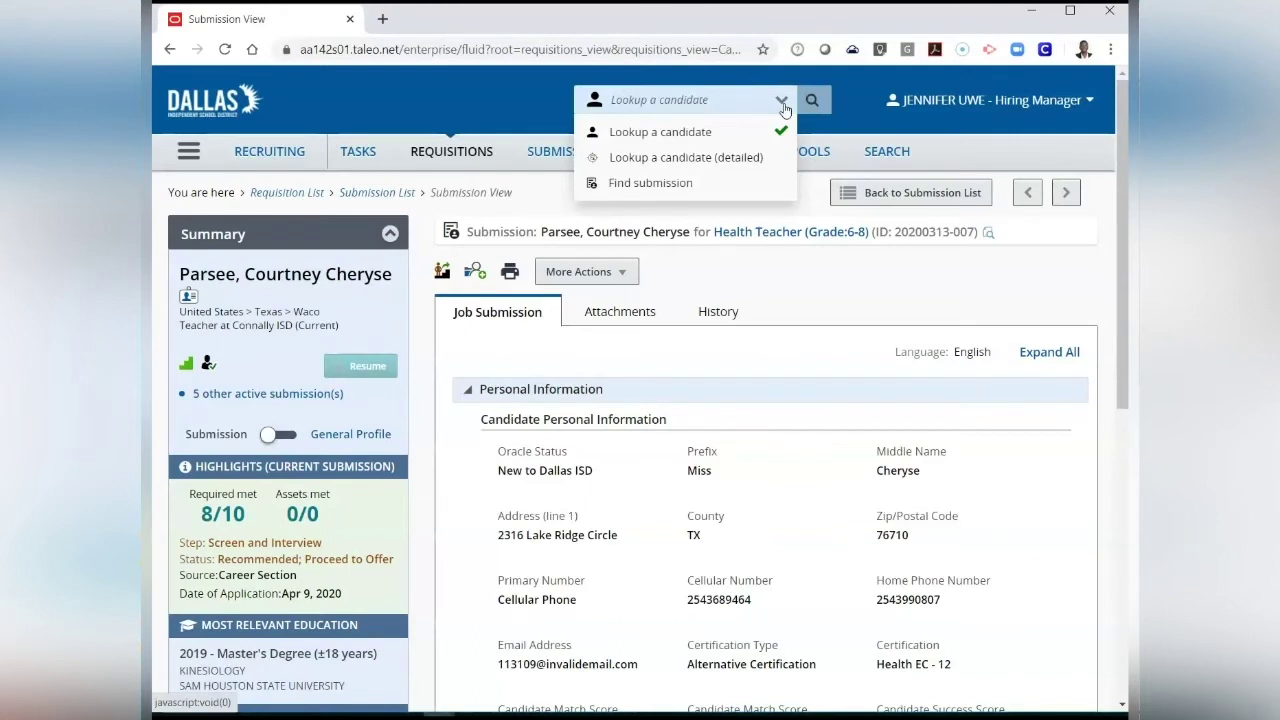
left_click(783, 104)
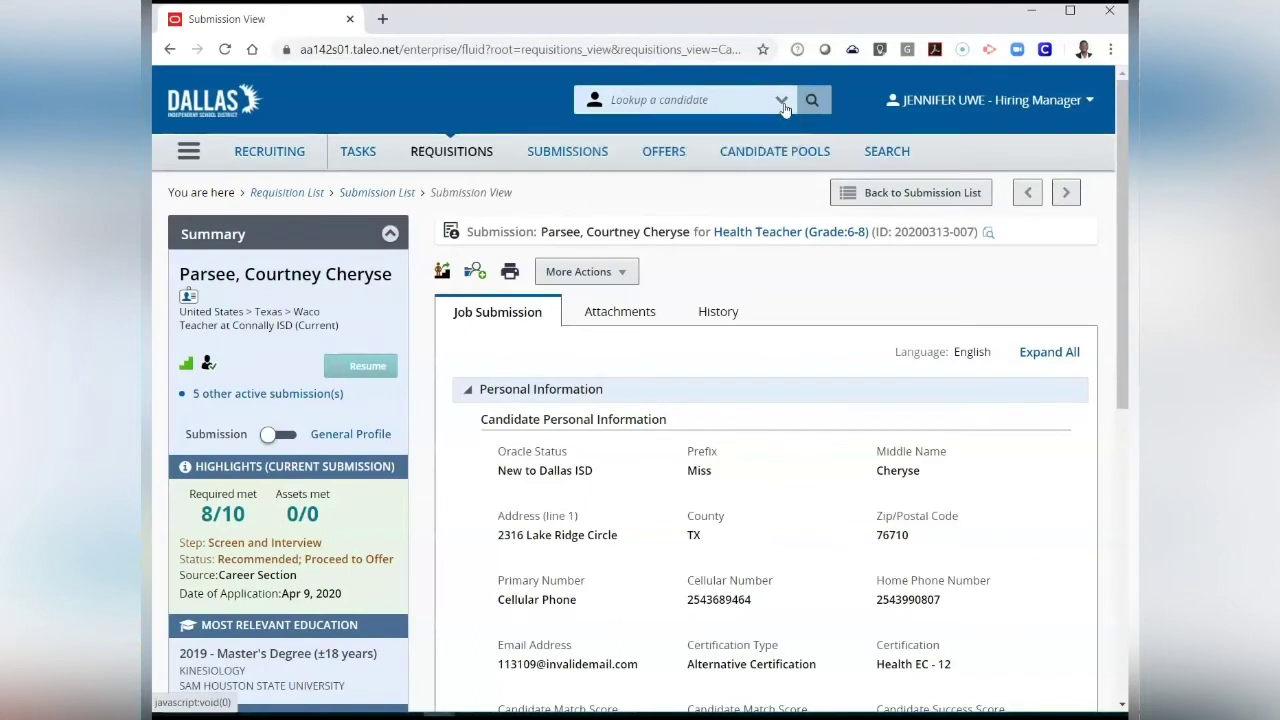
- Look up candidates by the typed last name, get two matches, then return to requisitions
left_click(700, 102)
type("Love")
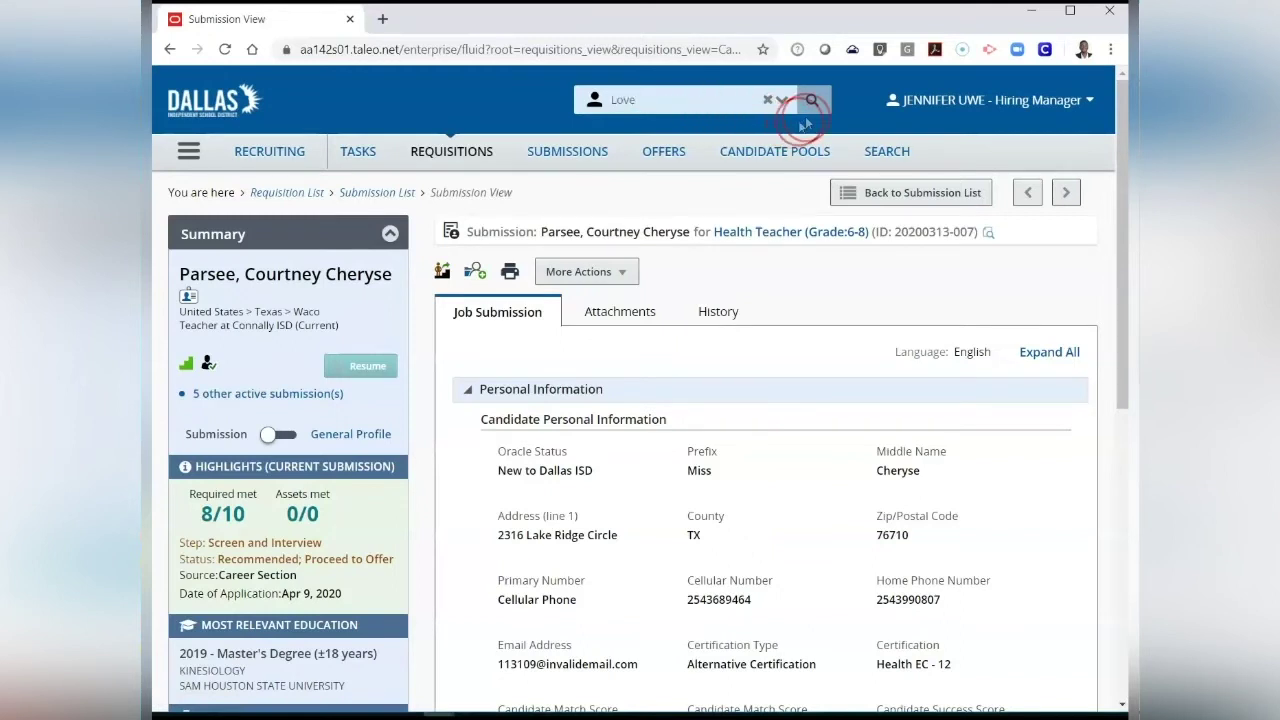
left_click(812, 104)
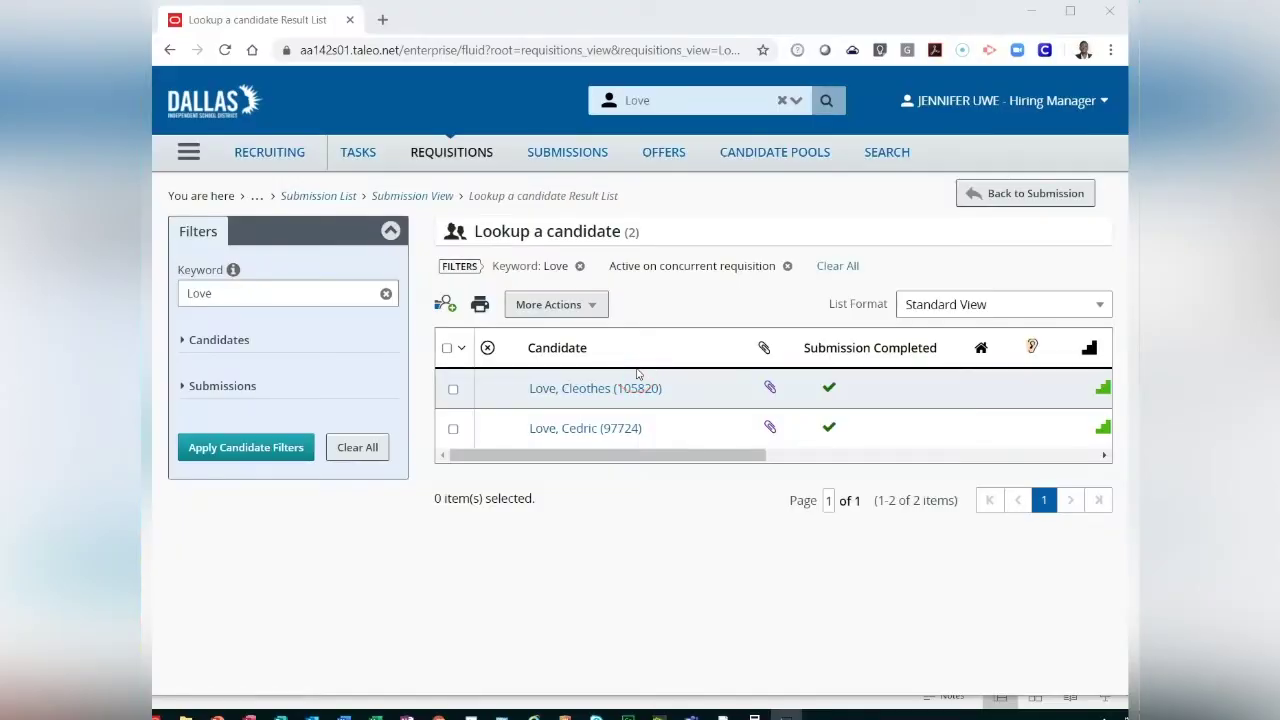
left_click(455, 155)
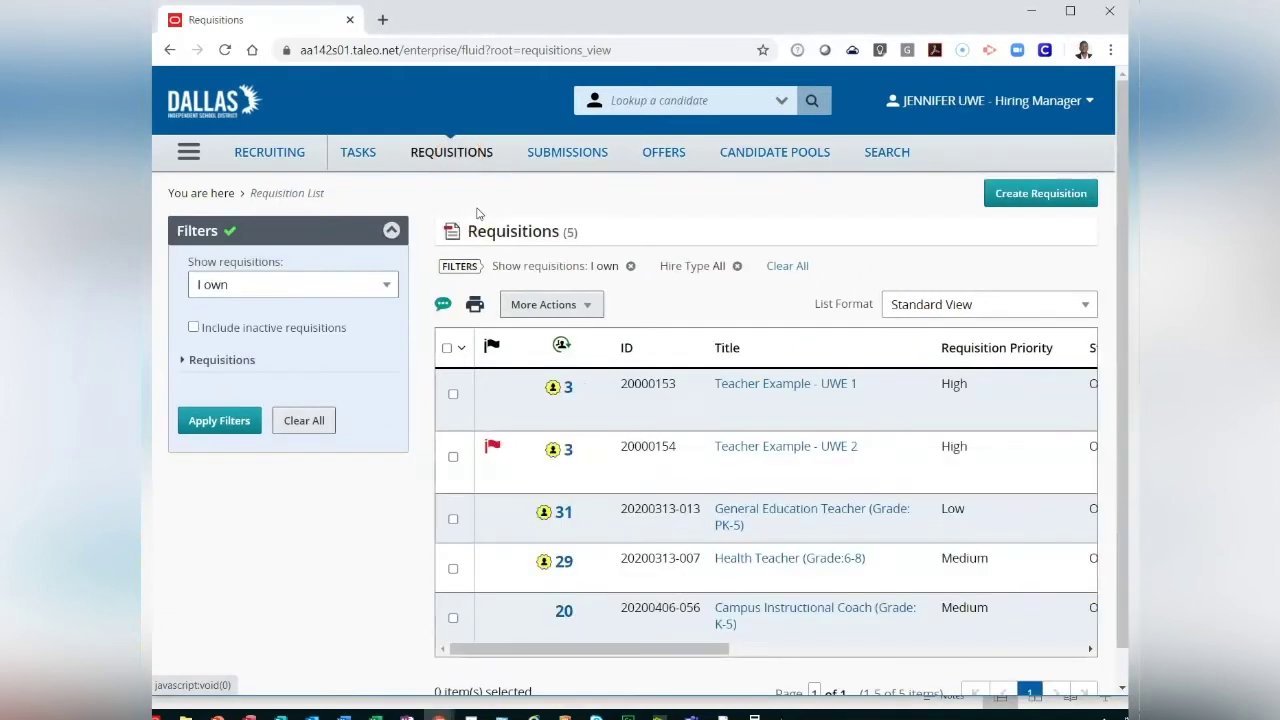
- Open the 29 submissions for Health Teacher (Grade:6-8) and check the candidate's submission
left_click(563, 566)
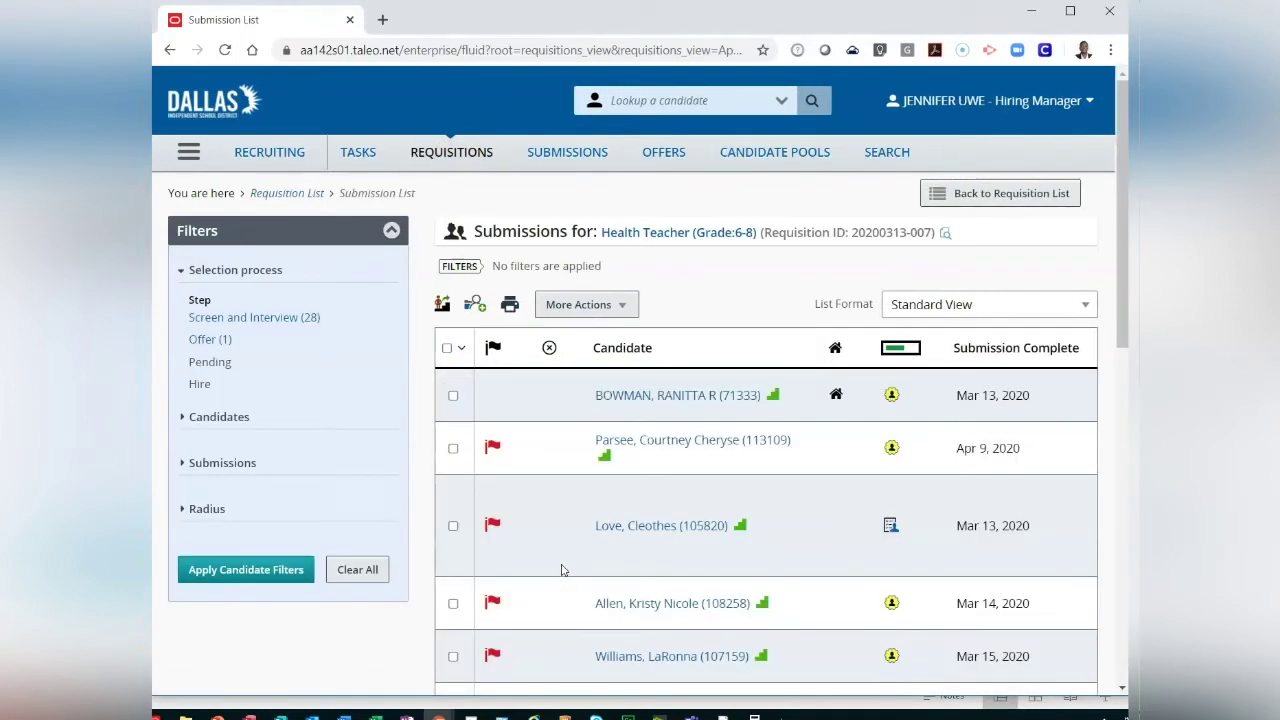
left_click(599, 561)
left_click(453, 529)
scroll(452, 531, "down", 3)
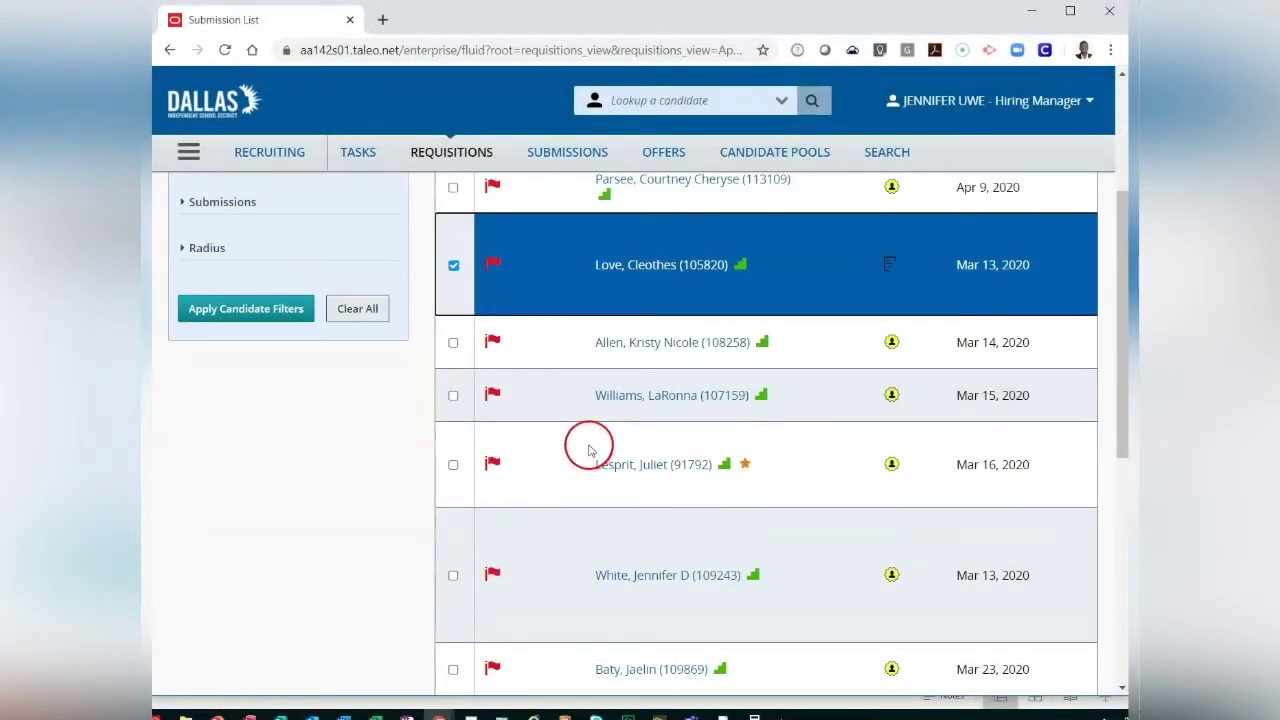
scroll(610, 330, "up", 1)
scroll(613, 334, "up", 2)
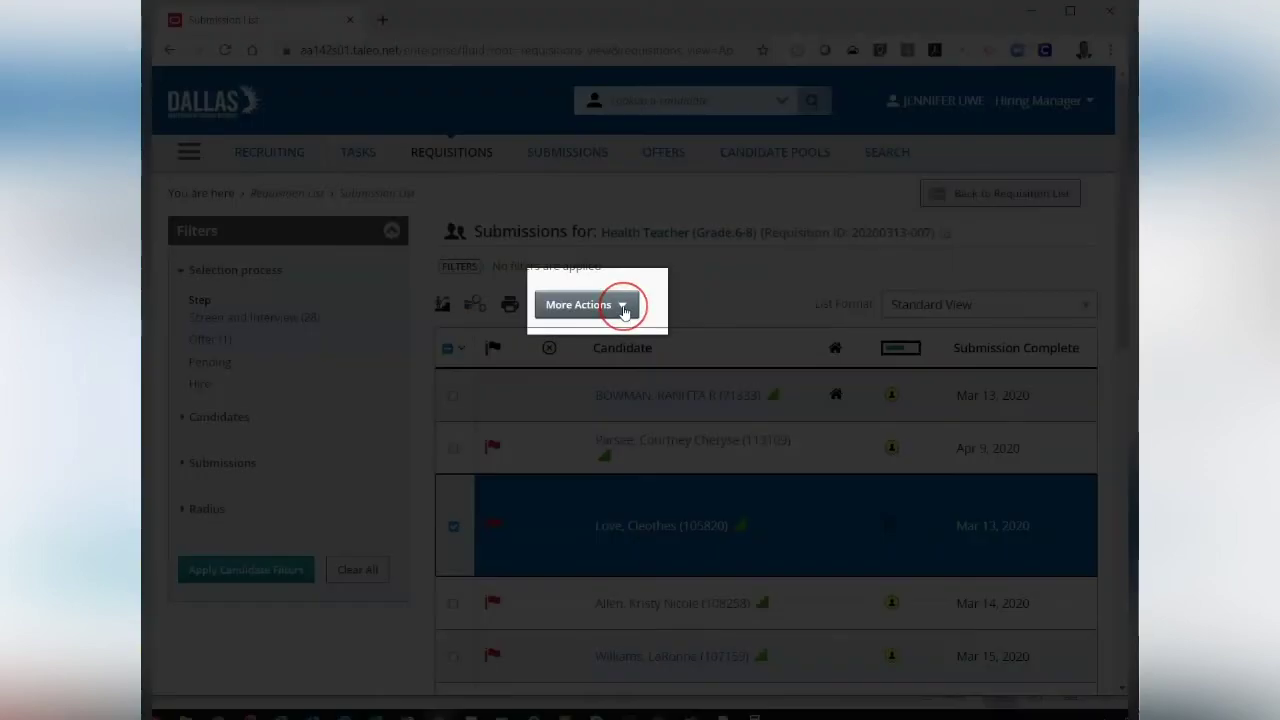
- Start scheduling an interview, keeping the hiring manager as organizer, and enter the location address
left_click(622, 308)
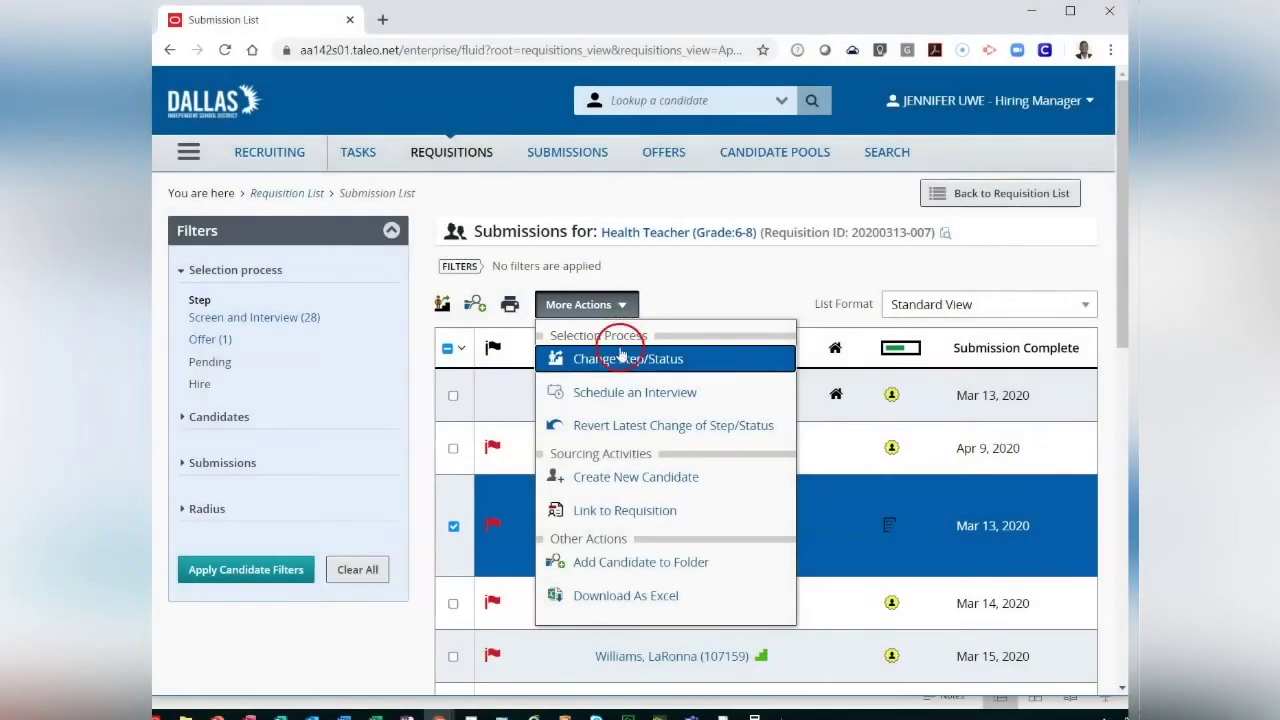
left_click(638, 392)
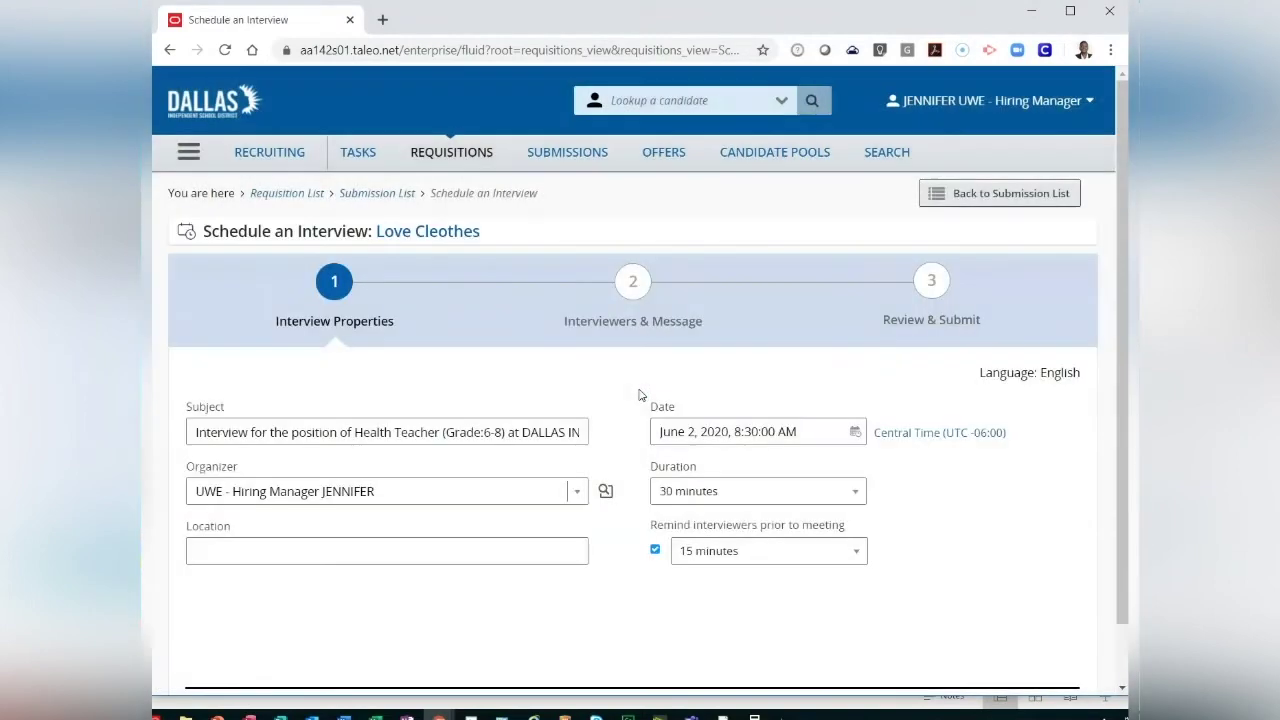
left_click(628, 364)
scroll(620, 370, "down", 1)
left_click(194, 368)
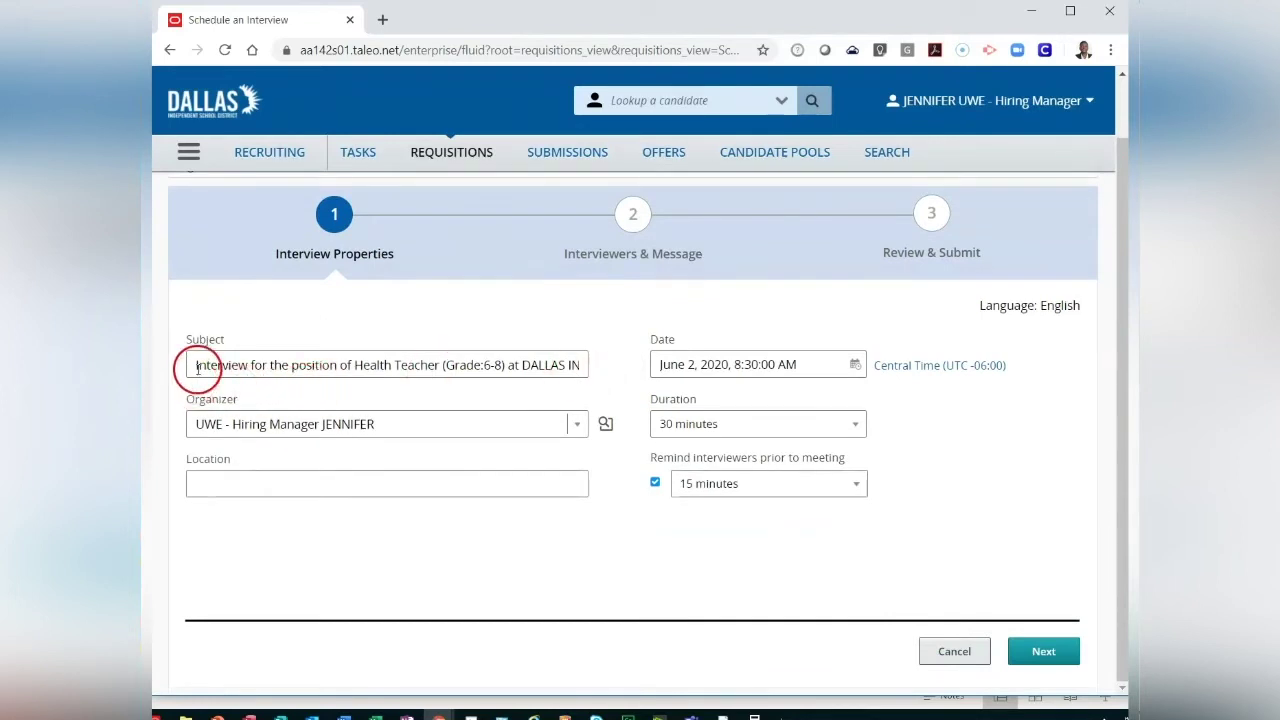
left_click(195, 490)
left_click(197, 422)
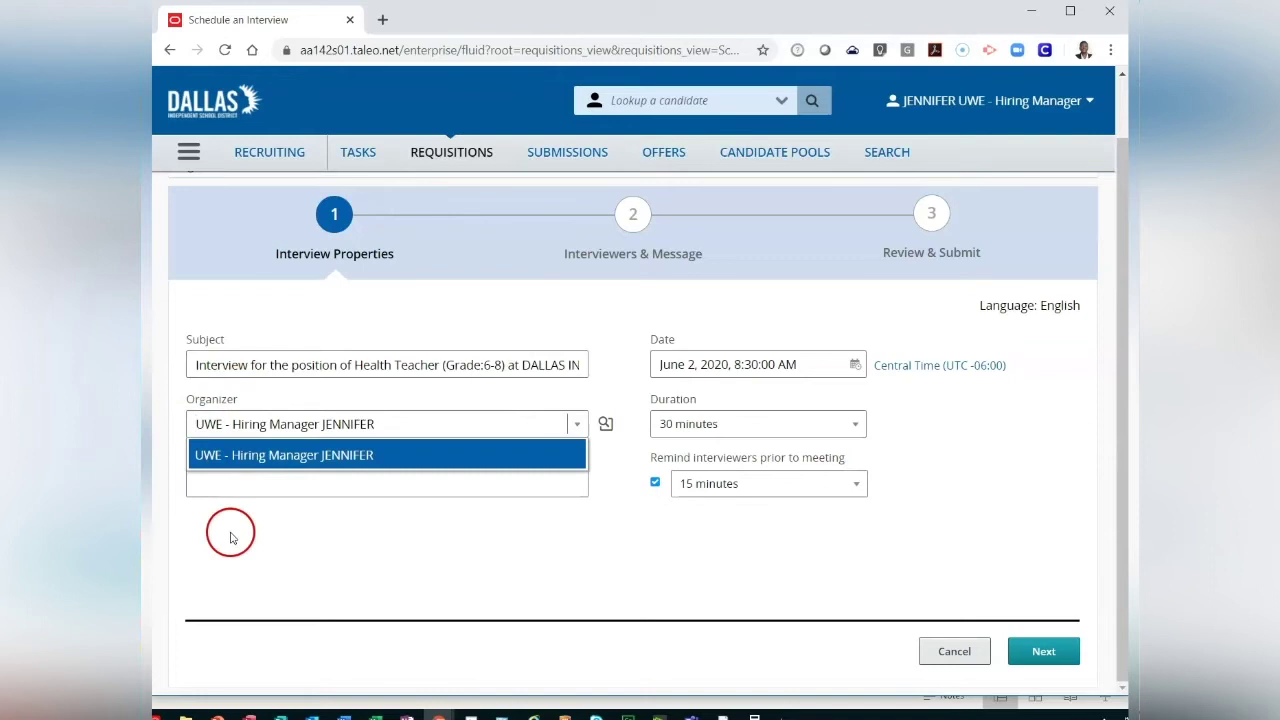
left_click(241, 464)
left_click(229, 488)
left_click(236, 493)
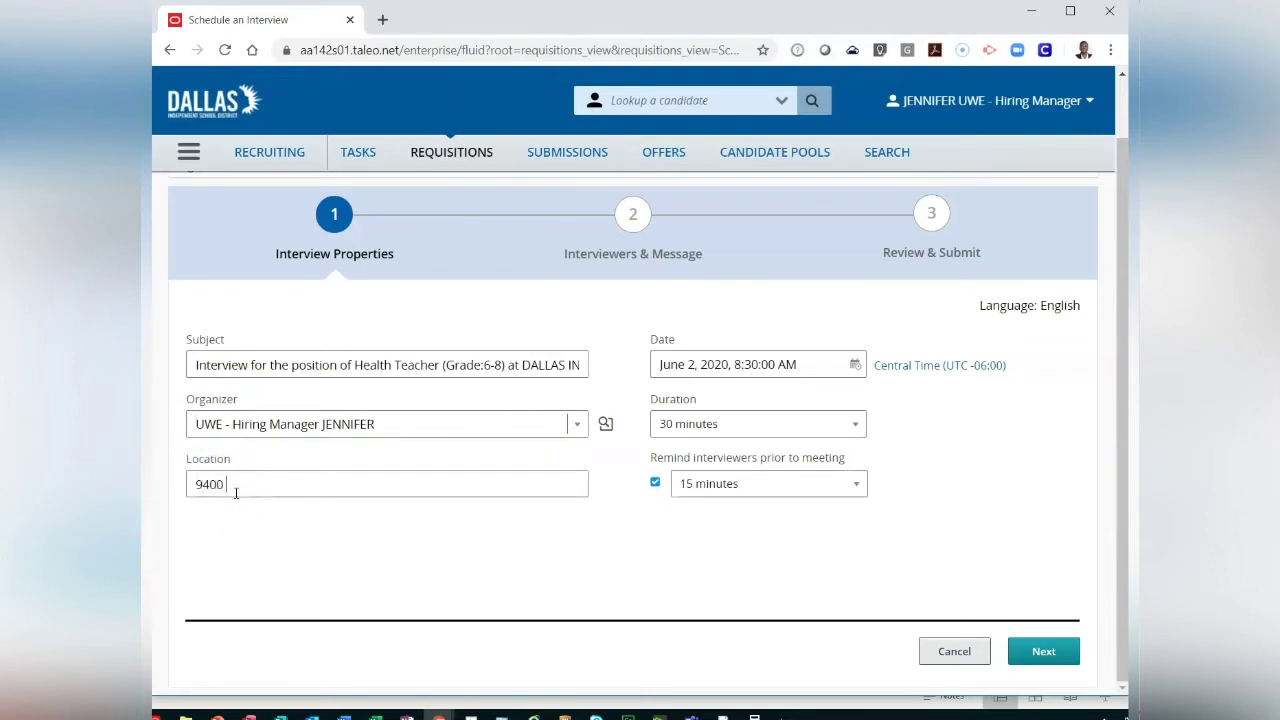
type("9400 N Central Expy, Suite 1400, Dallas, TX, 75231")
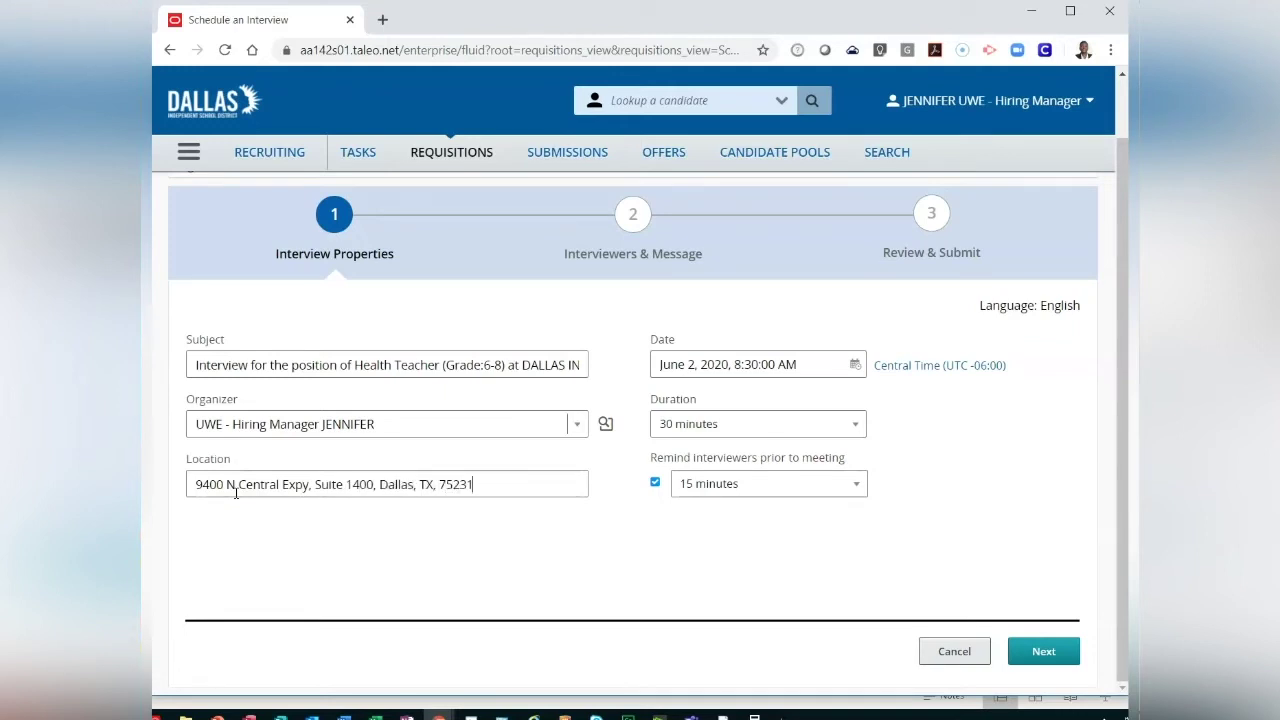
- Set the interview for June 10 at 9:30 AM, 45 minutes, with a 30-minute reminder
left_click(855, 368)
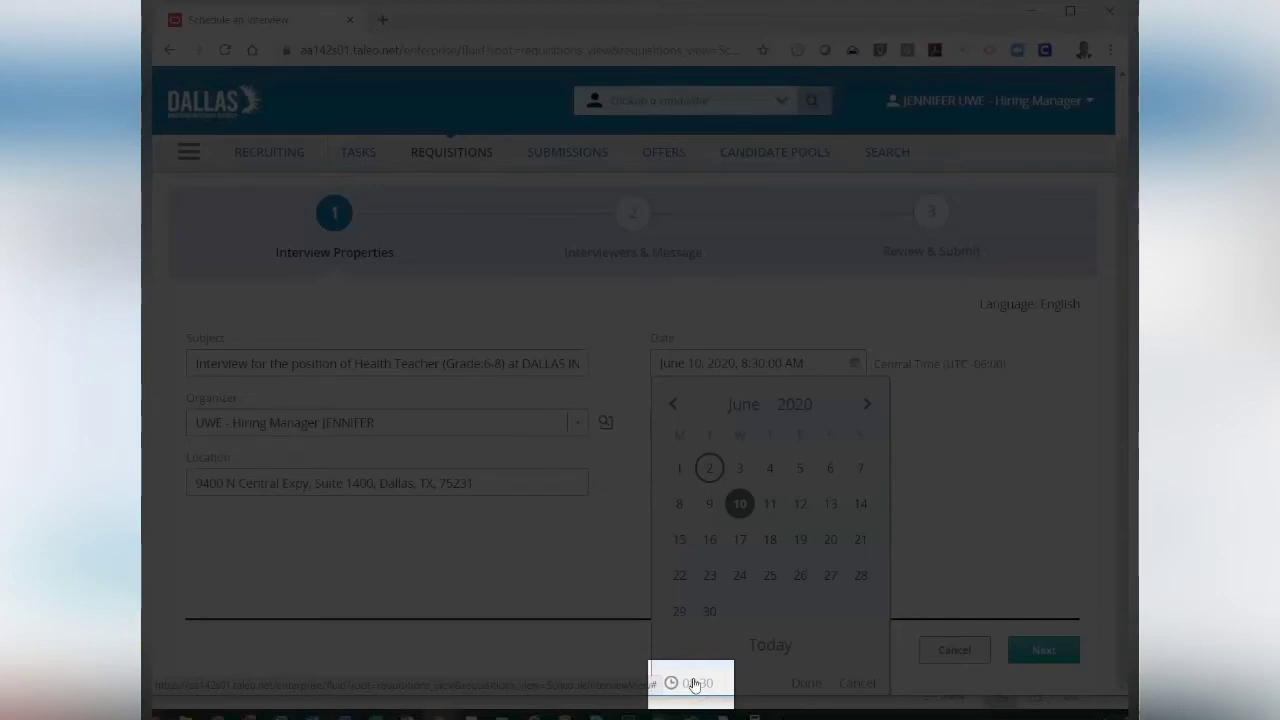
left_click(695, 685)
left_click(697, 529)
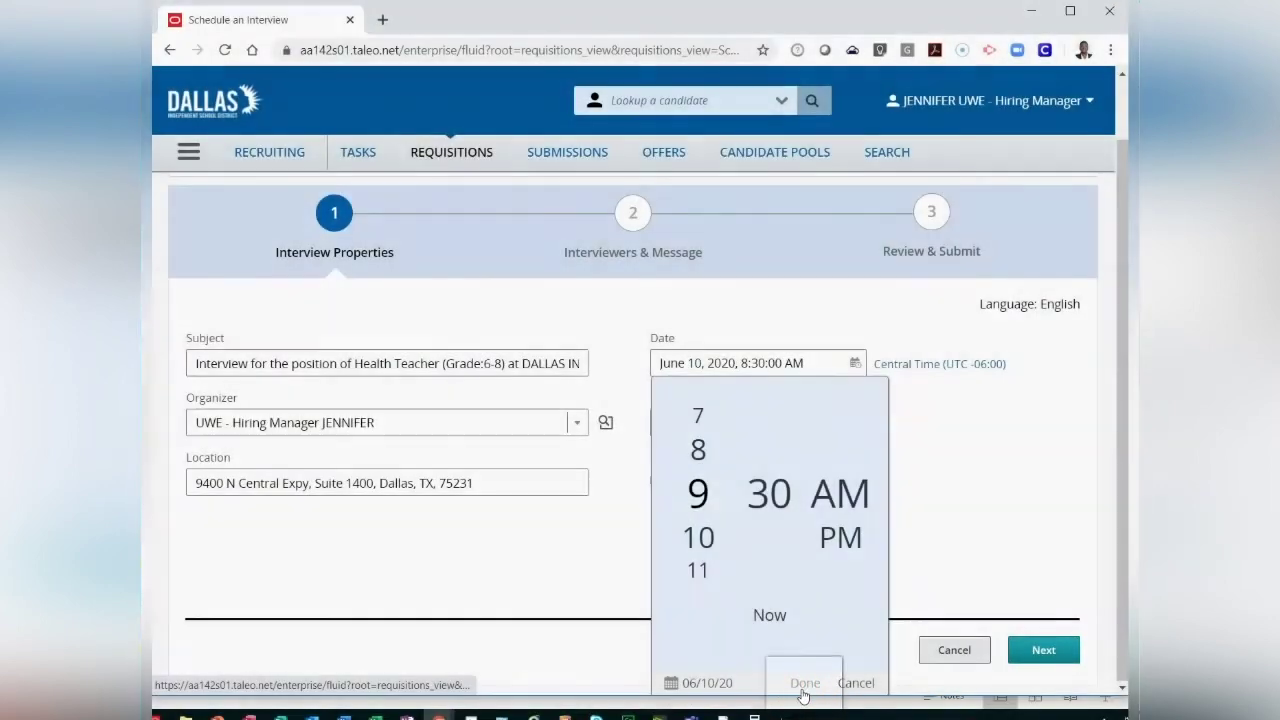
left_click(803, 688)
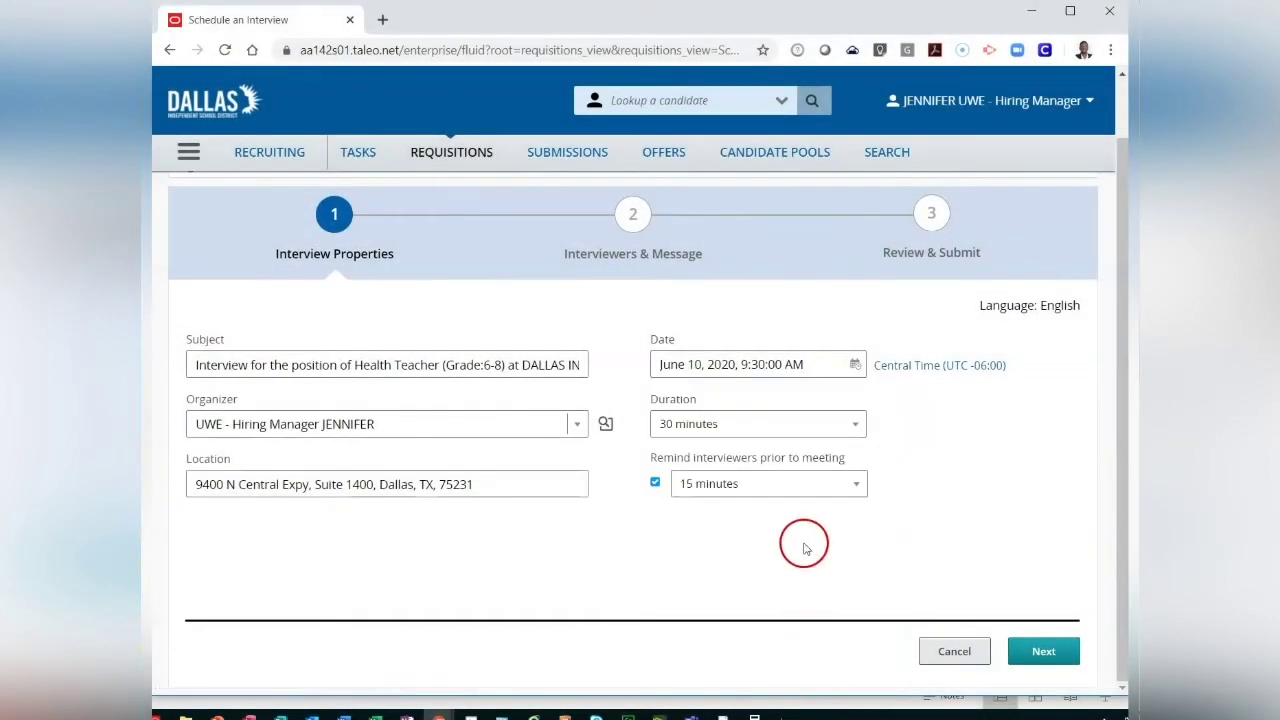
left_click(842, 423)
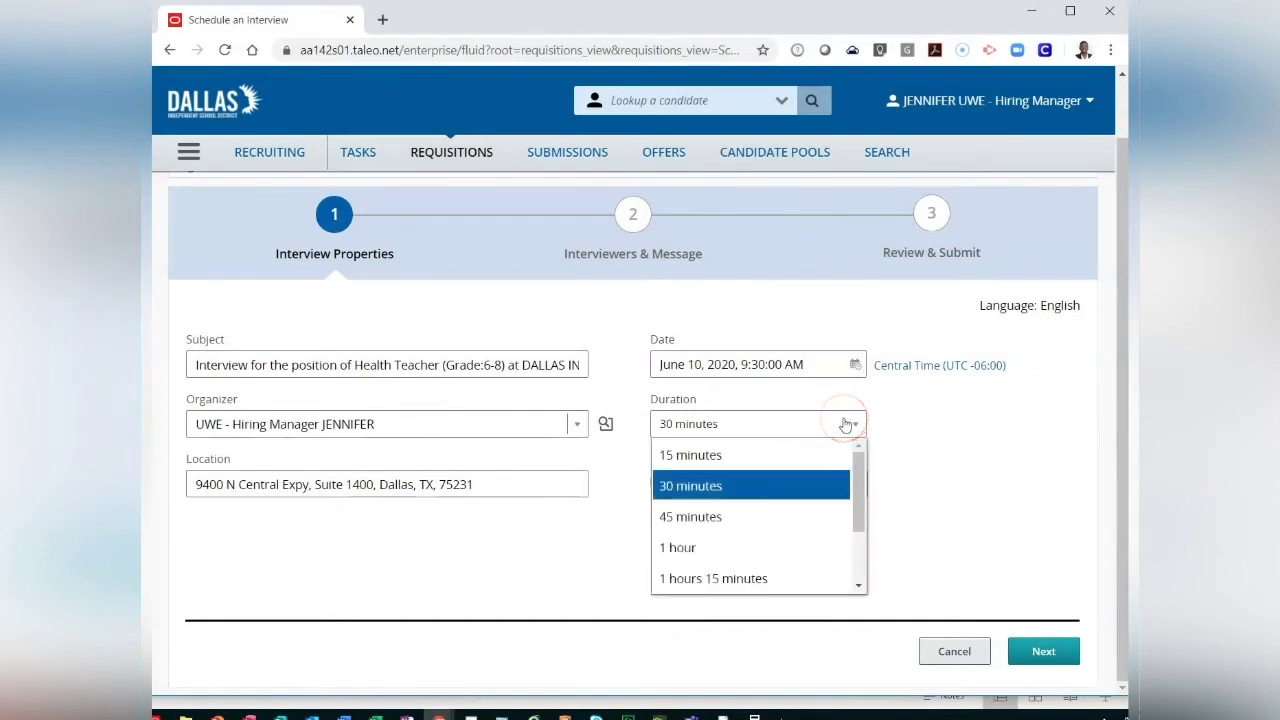
left_click(800, 520)
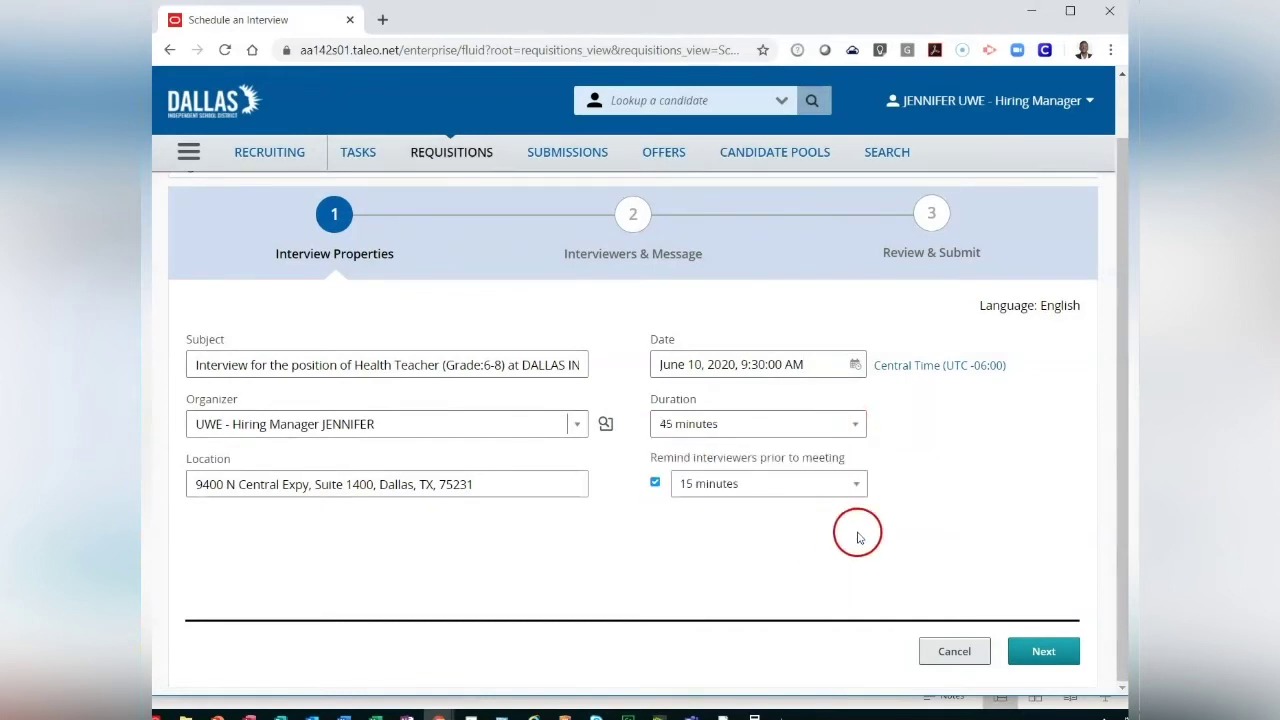
left_click(852, 482)
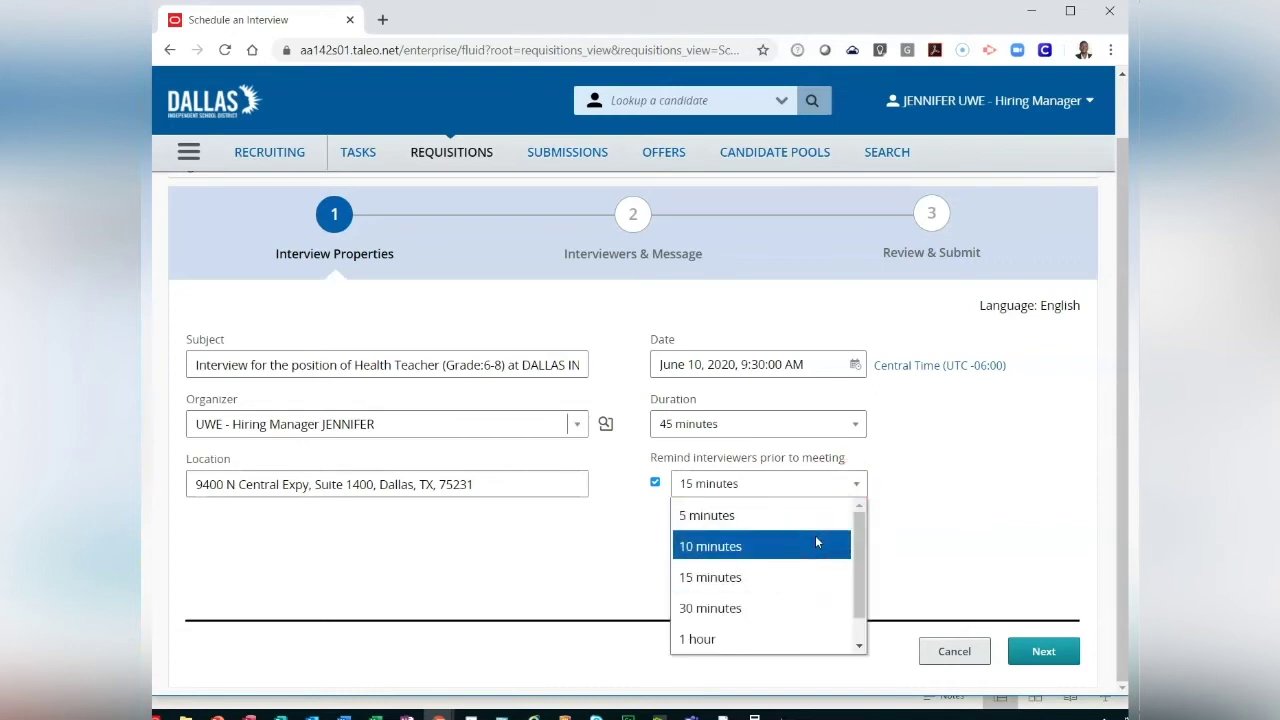
left_click(805, 610)
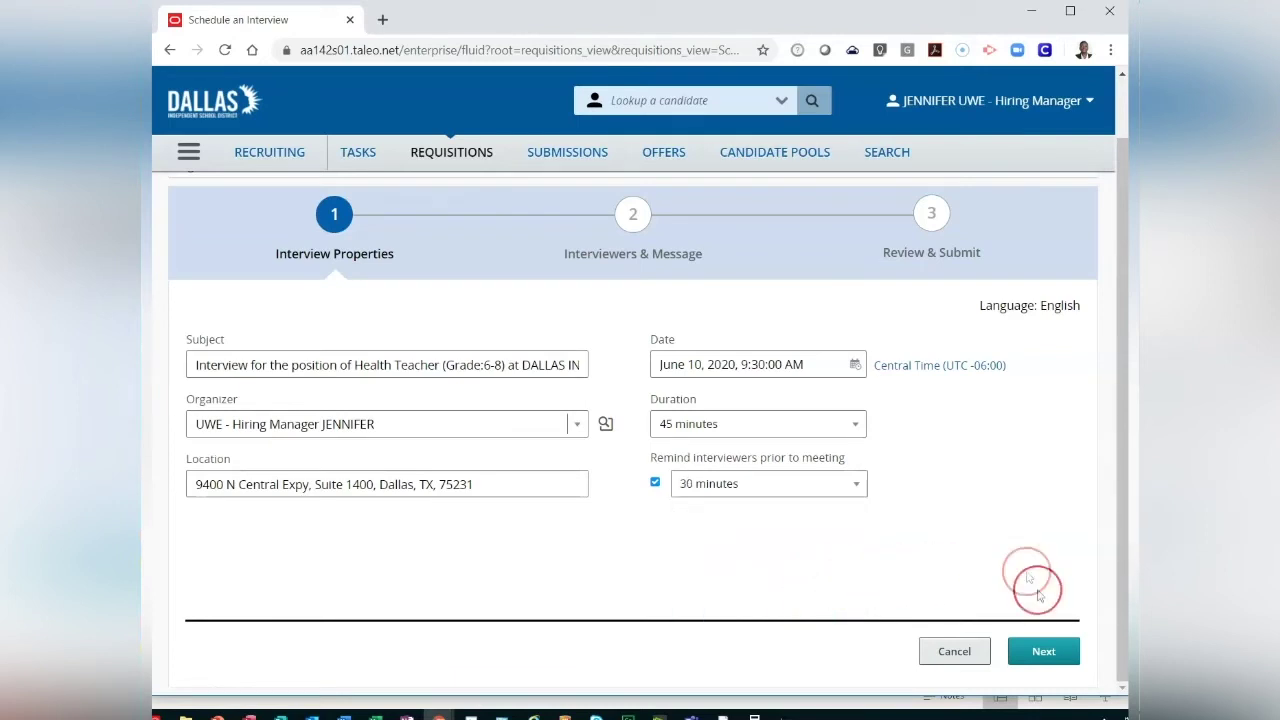
left_click(1062, 651)
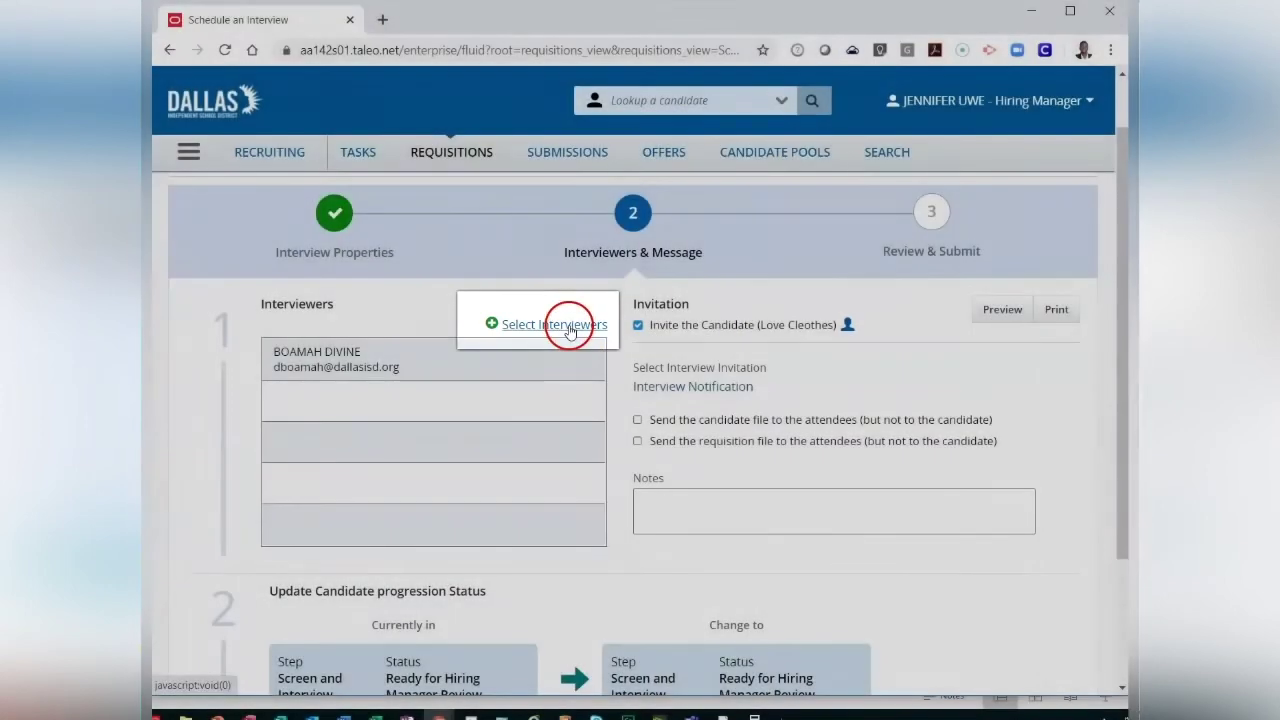
- Add the second name-filtered match as an interviewer through the Interviewers Selector
left_click(562, 325)
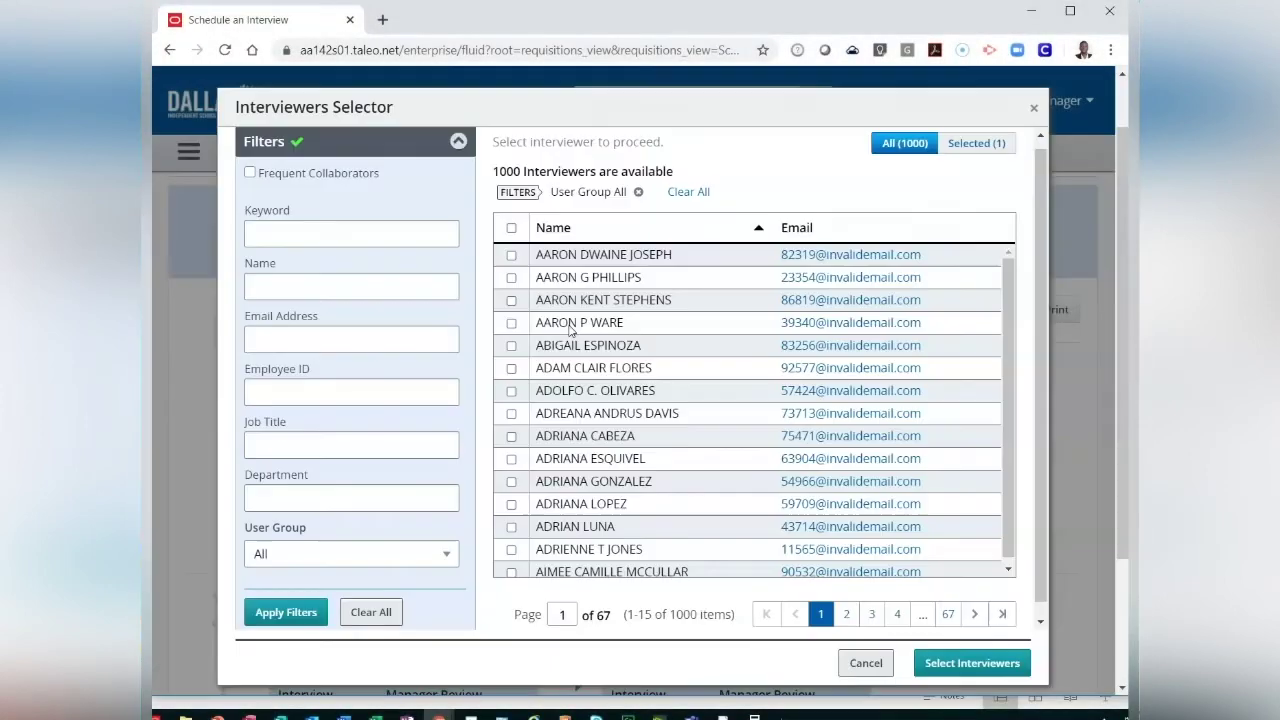
left_click(411, 290)
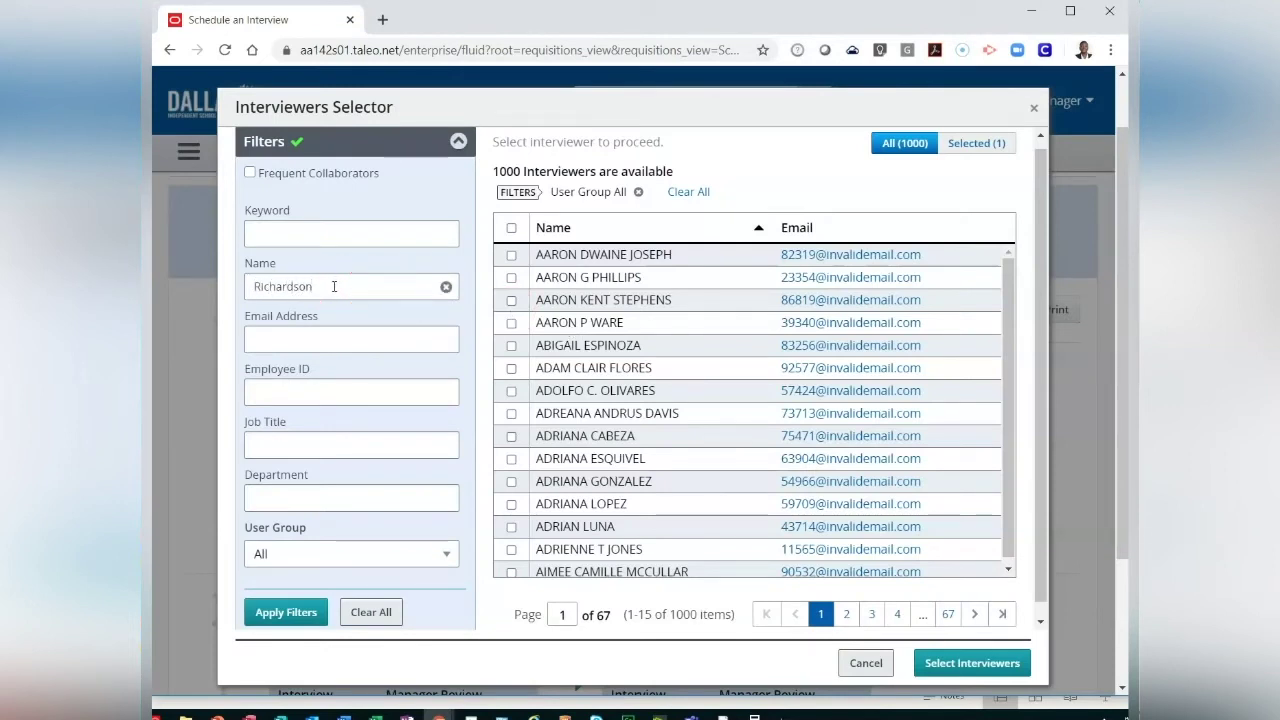
left_click(265, 617)
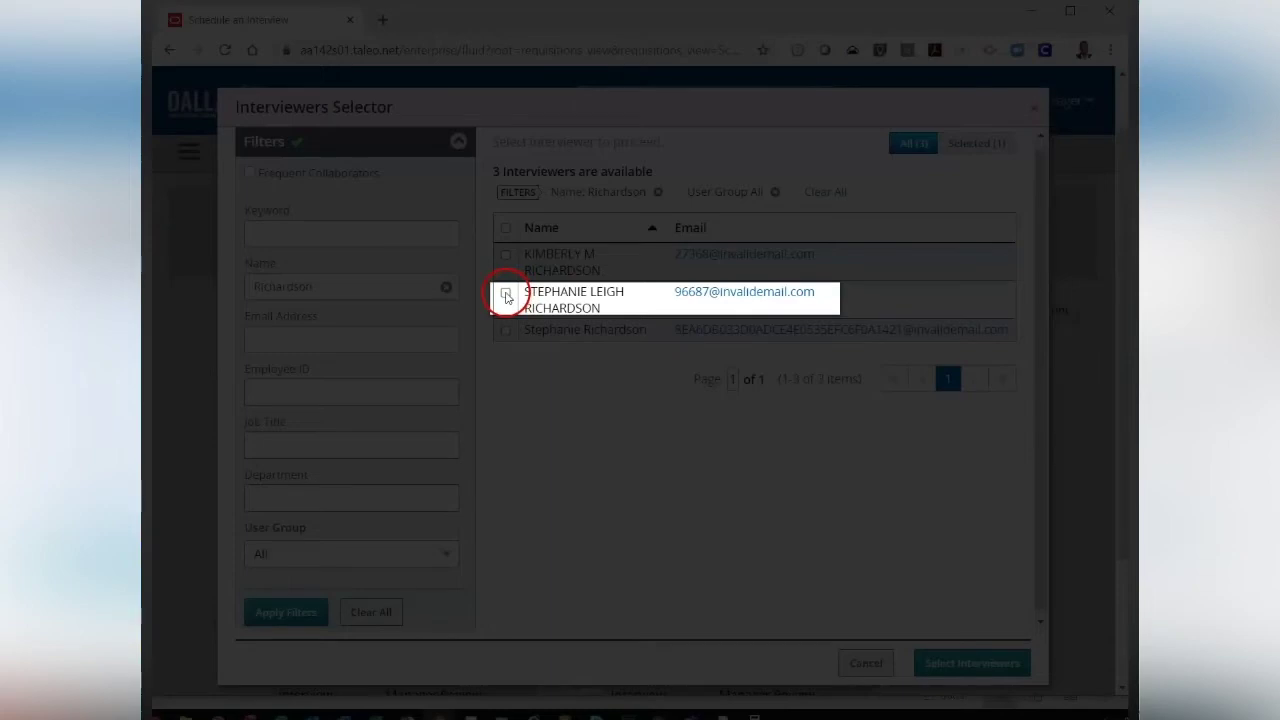
left_click(506, 293)
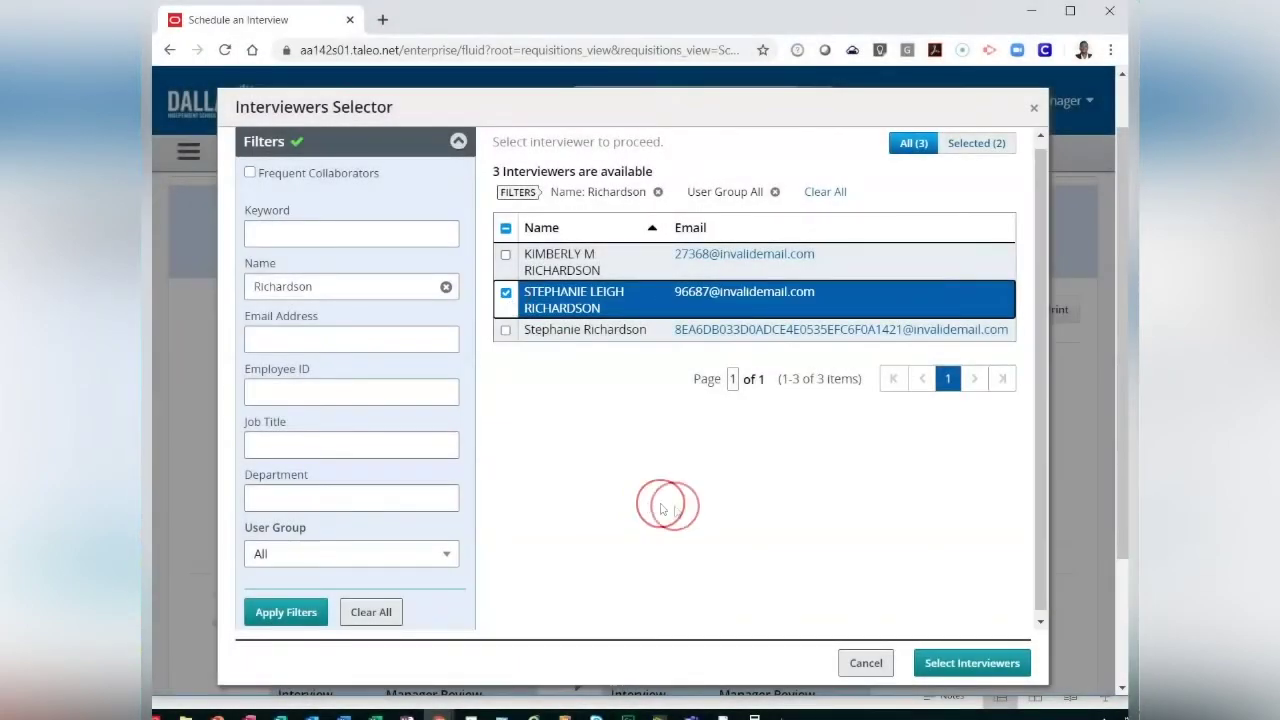
left_click(950, 663)
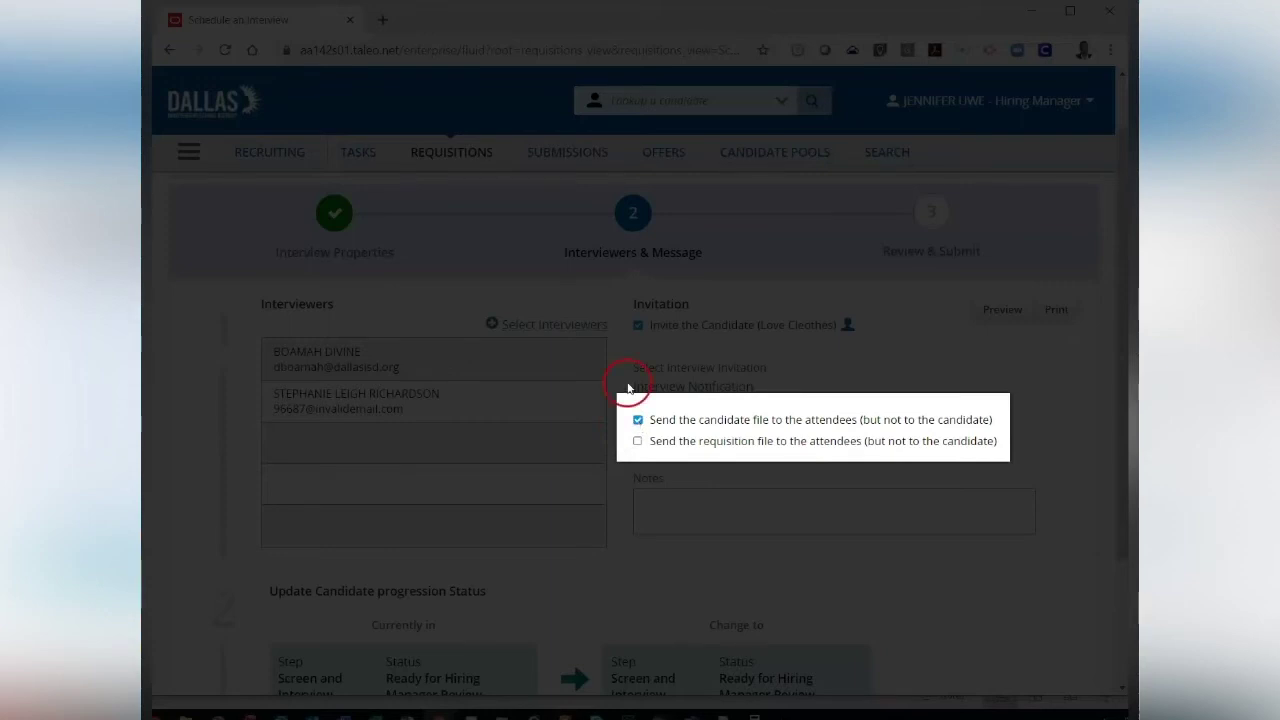
- Leave the requisition file unsent to attendees and continue to Review & Submit
left_click(638, 442)
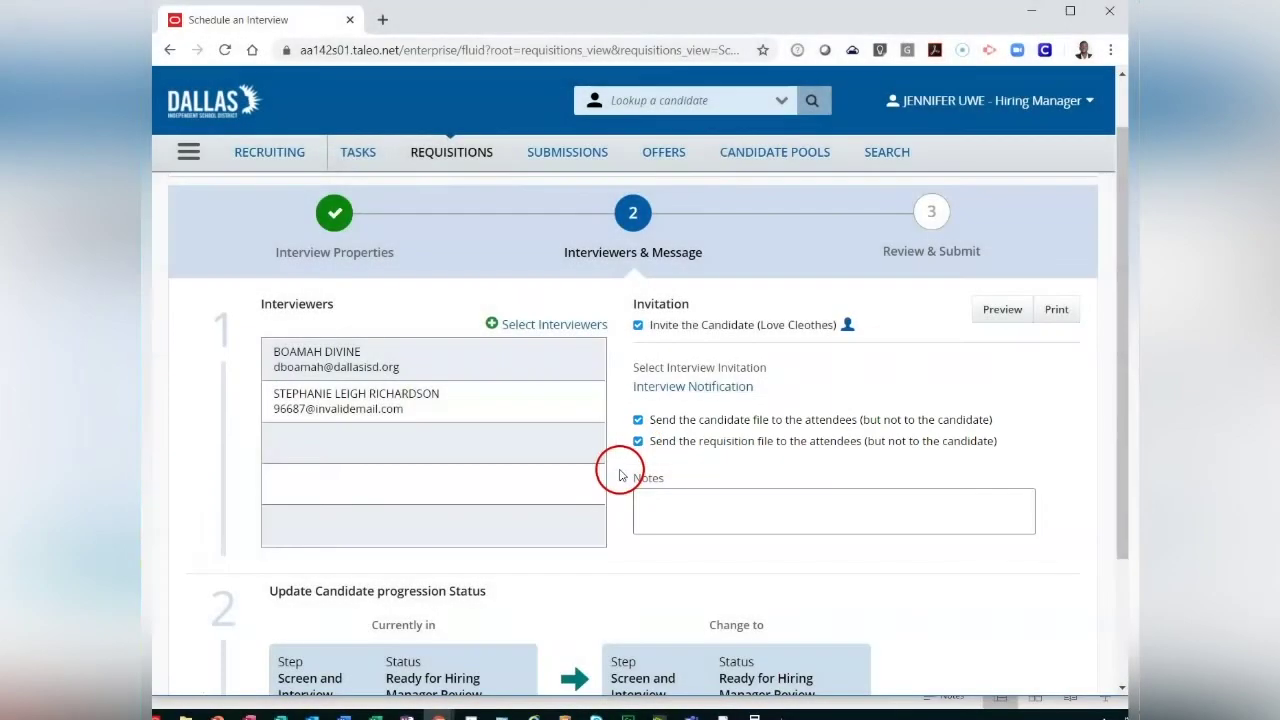
left_click(633, 443)
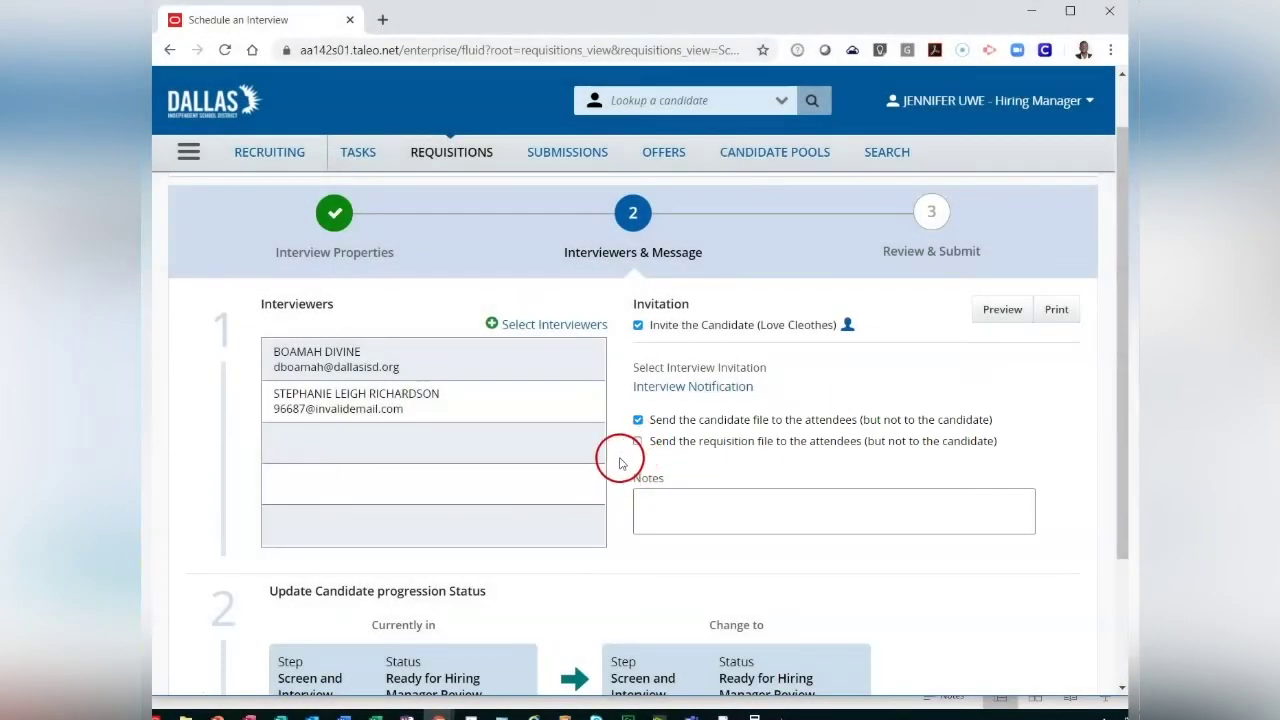
scroll(614, 464, "down", 2)
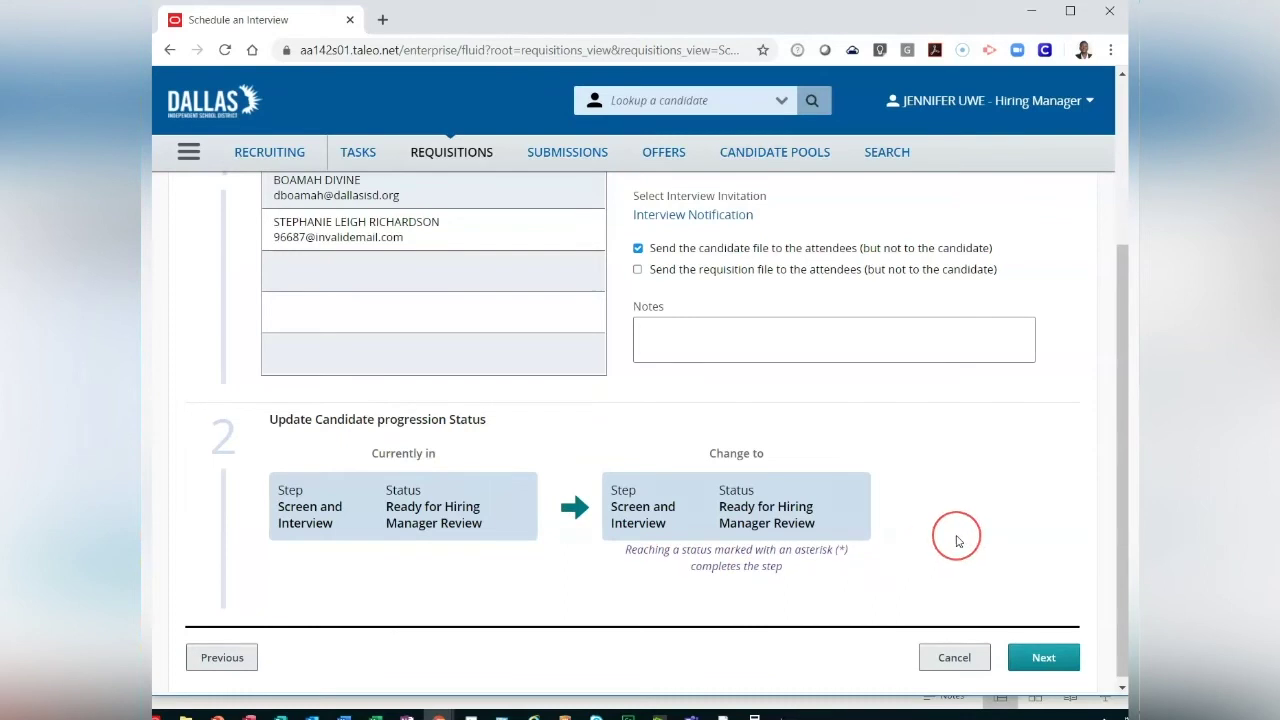
left_click(1058, 657)
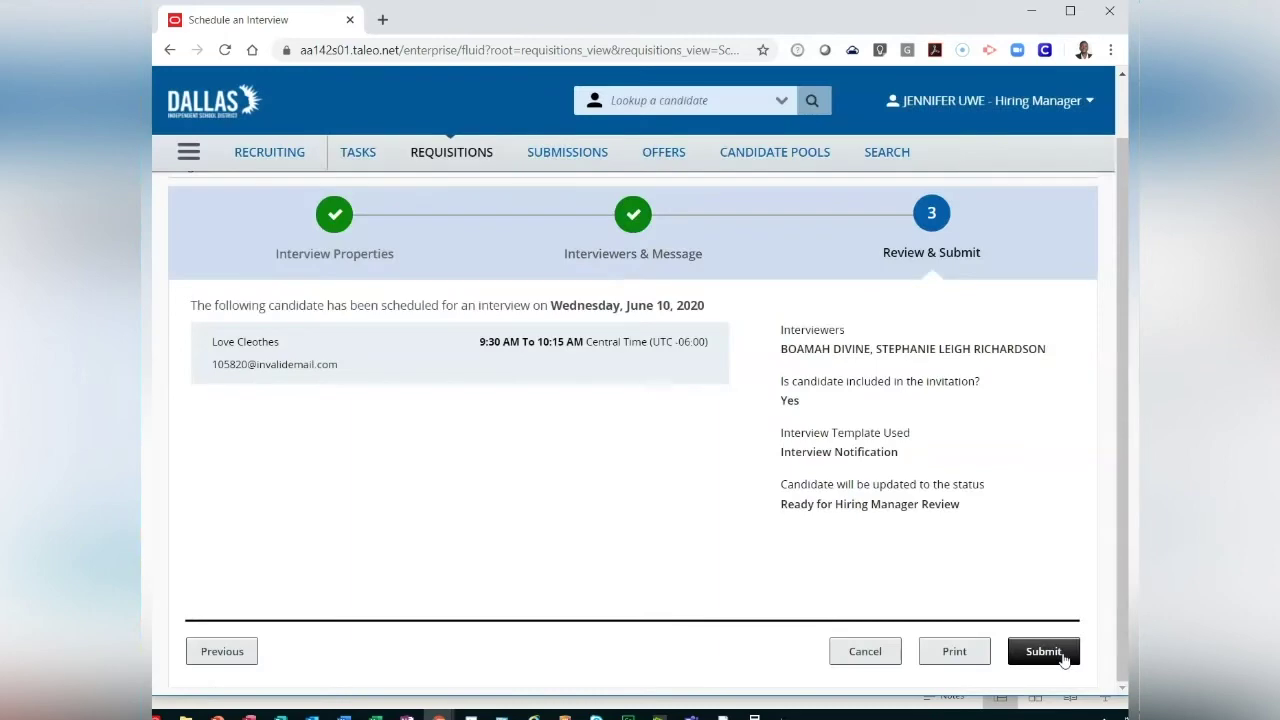
- Review the June 10, 9:30–10:15 AM interview summary and submit it
scroll(897, 587, "up", 1)
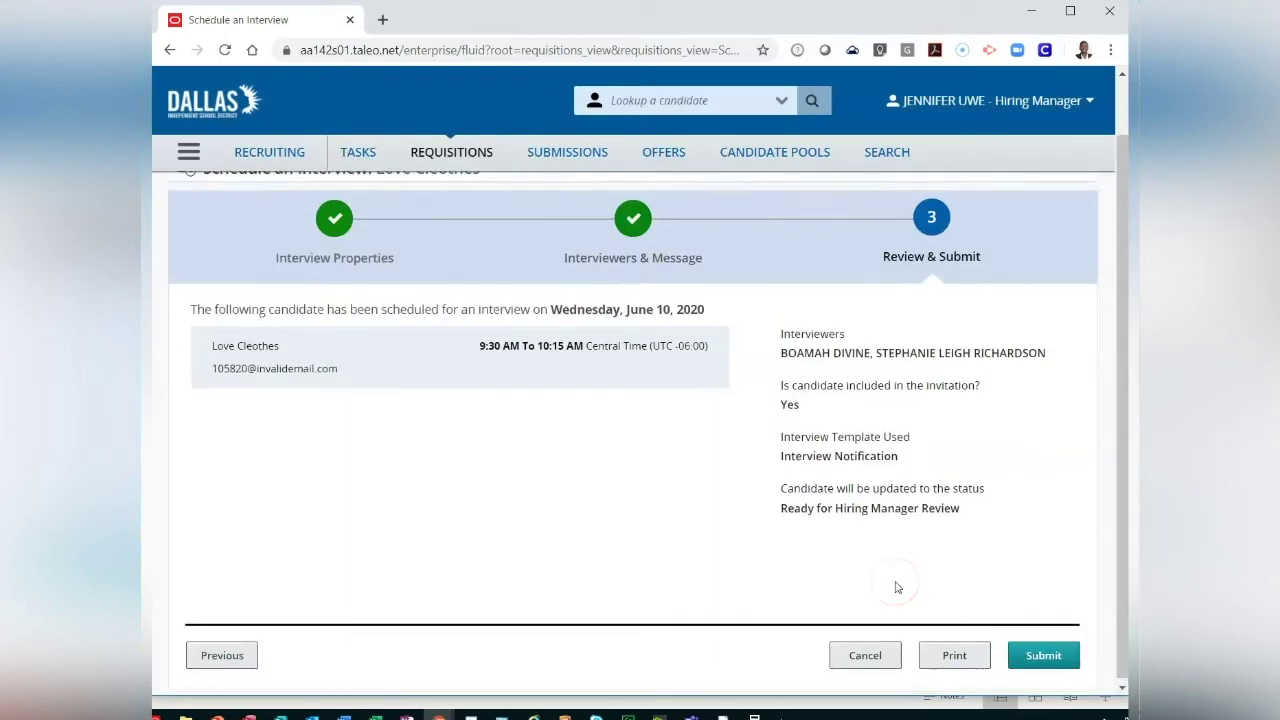
scroll(897, 587, "up", 2)
scroll(897, 587, "down", 2)
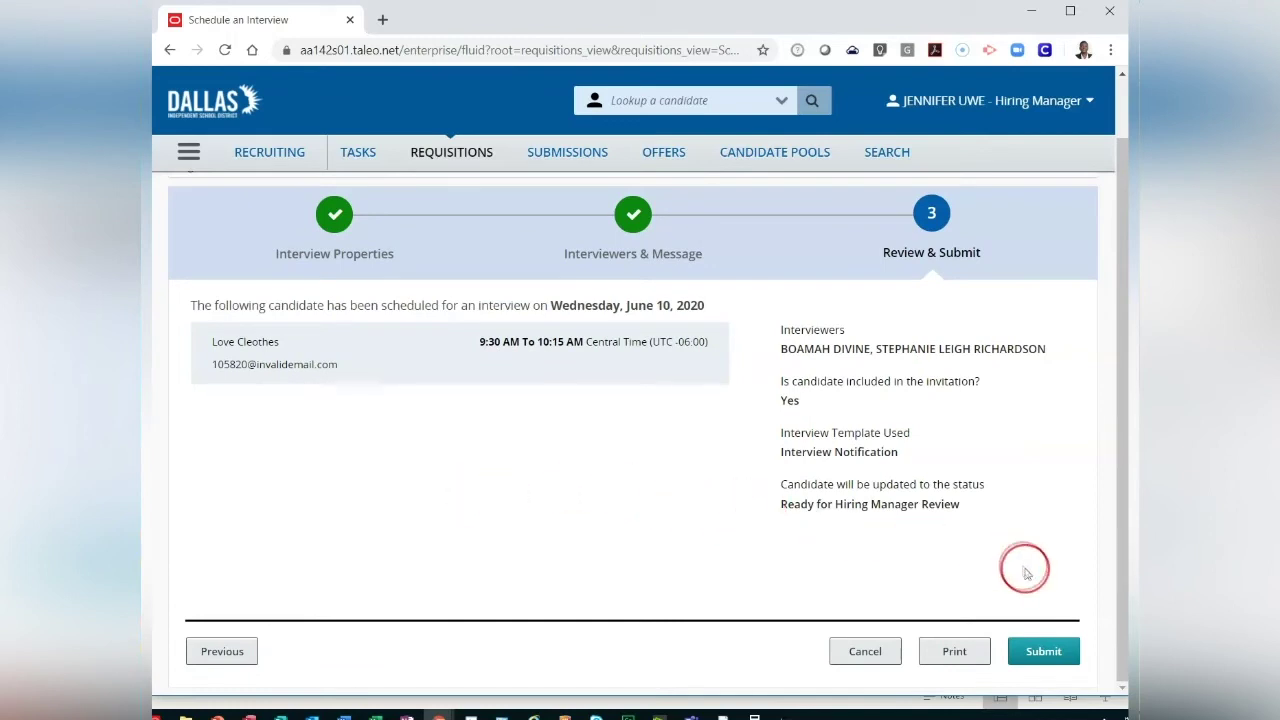
left_click(1045, 652)
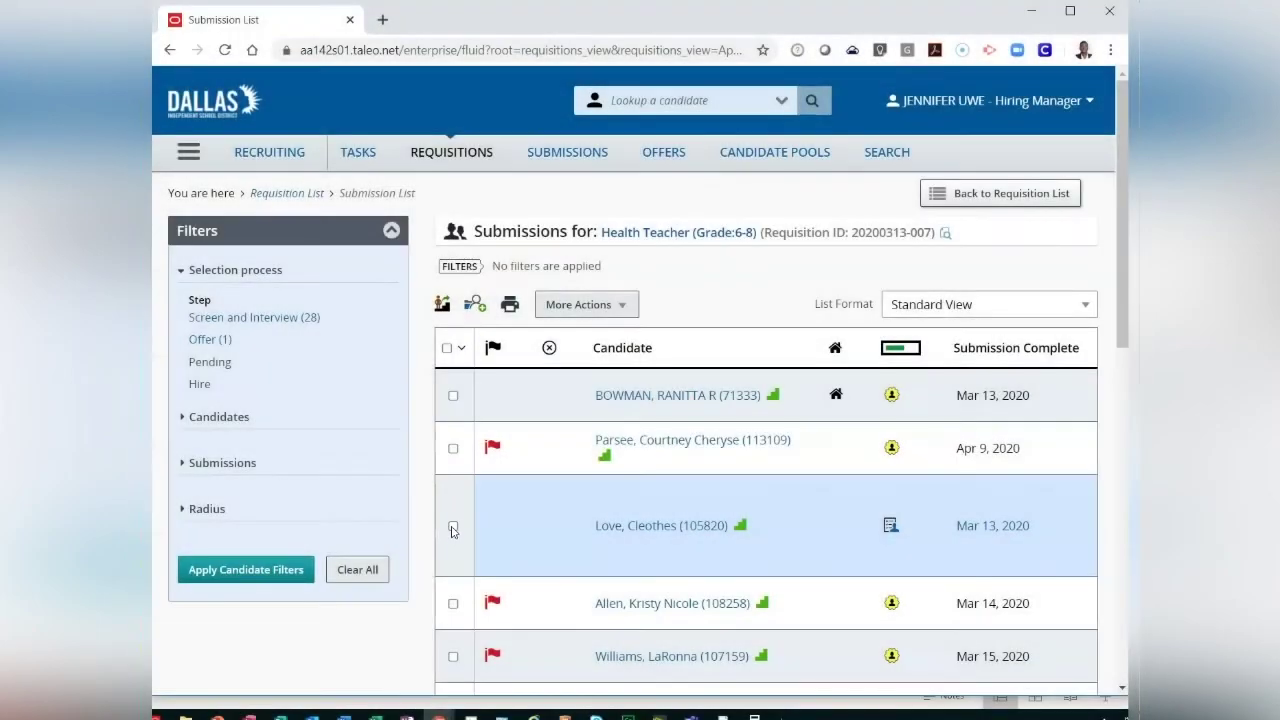
- Change the candidate's status to Recommended; Proceed to Offer with comment 'Phone interview completed 6/1/20'
left_click(453, 527)
scroll(451, 532, "down", 3)
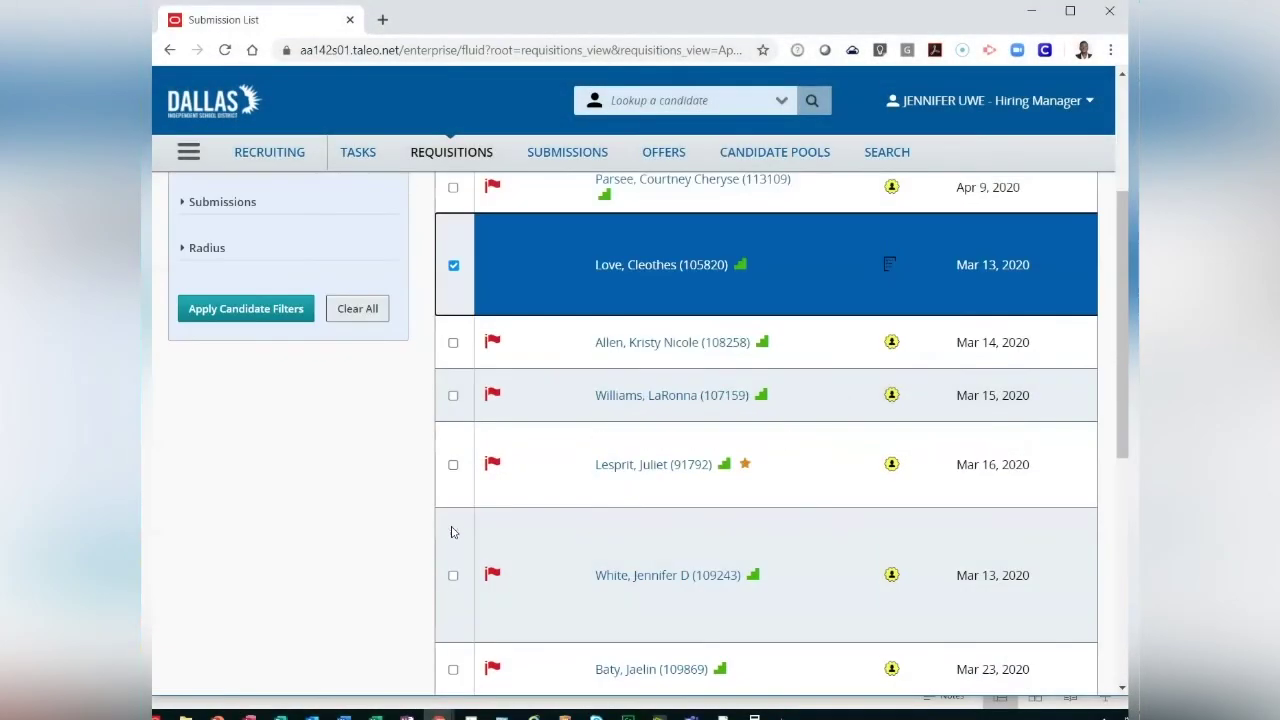
scroll(828, 360, "up", 3)
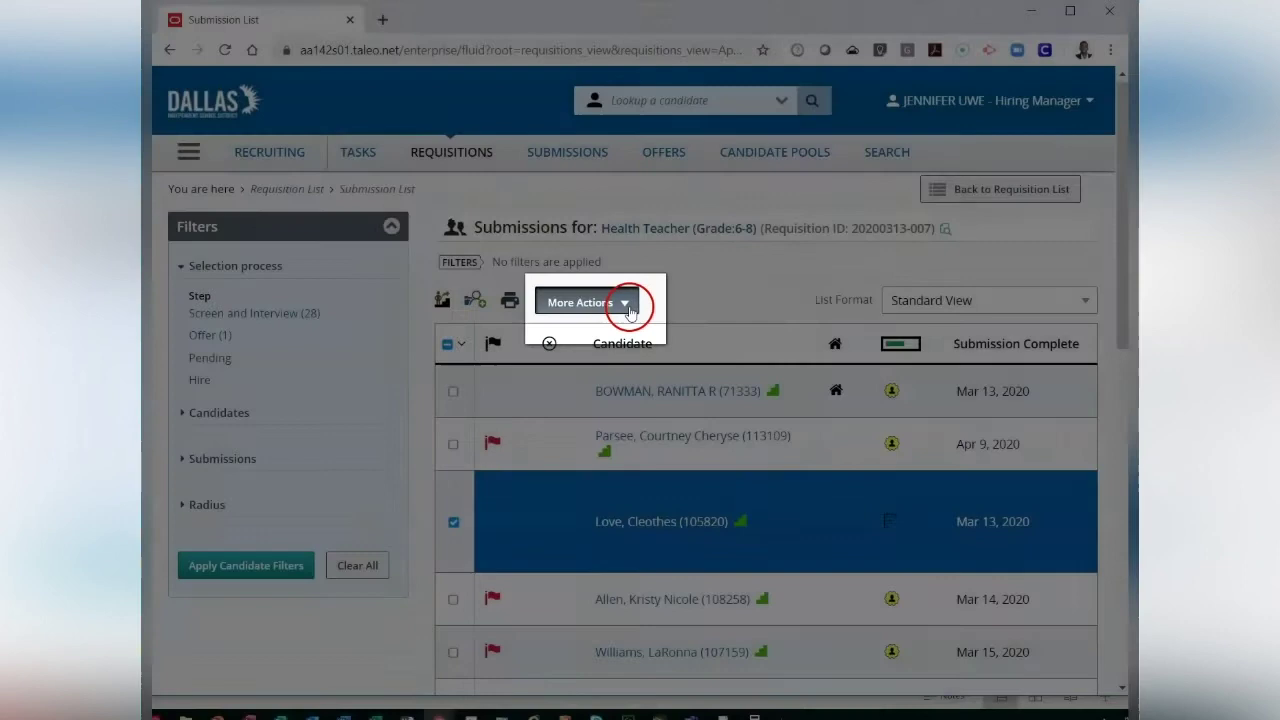
left_click(628, 305)
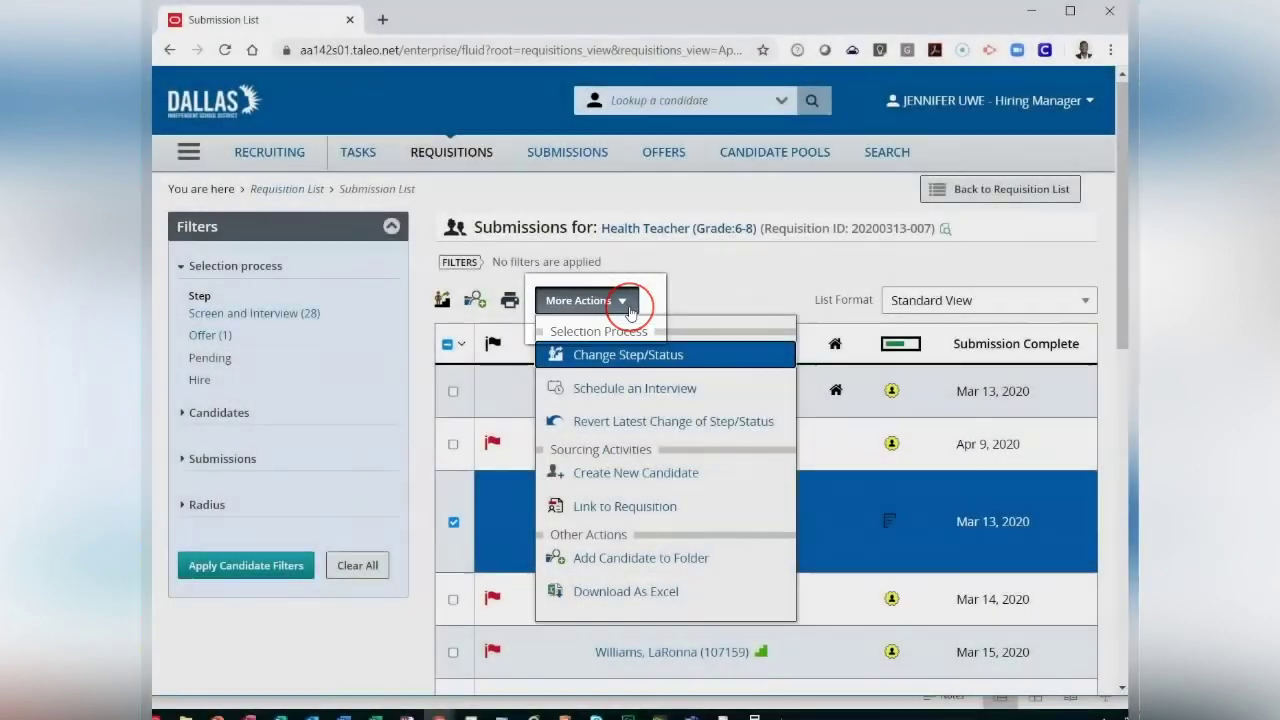
left_click(630, 355)
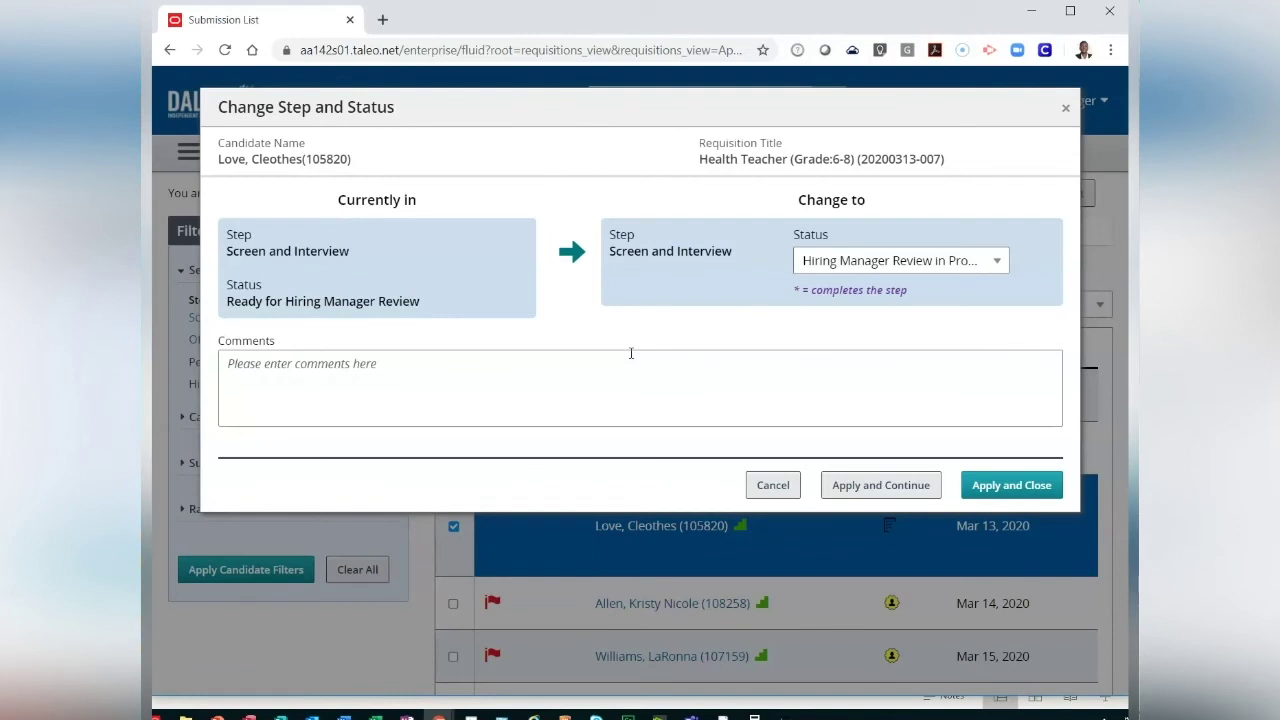
left_click(993, 260)
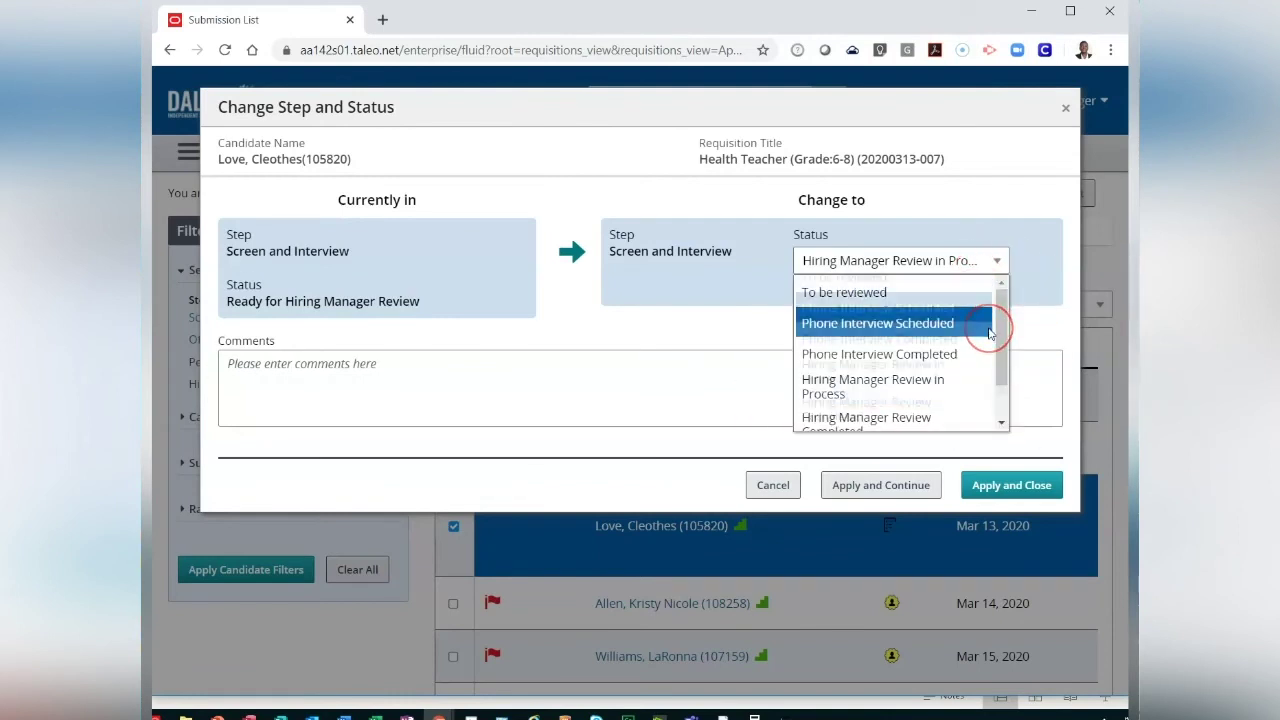
scroll(989, 334, "down", 1)
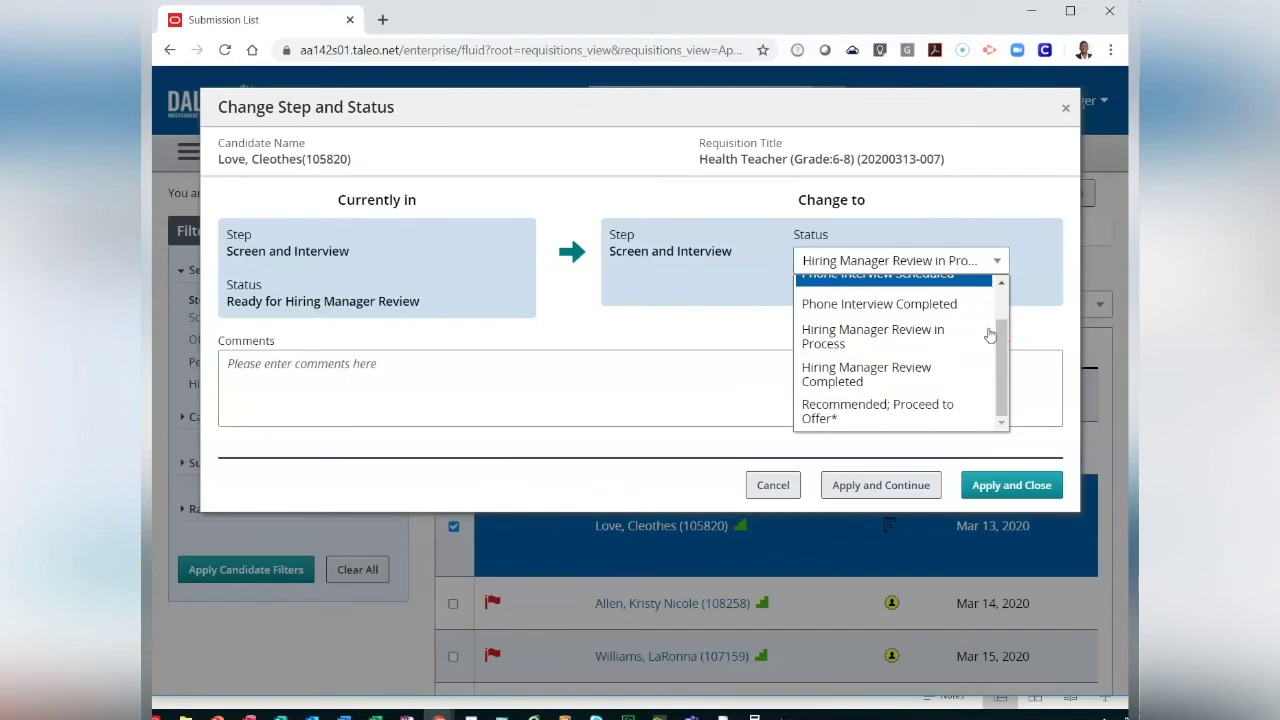
left_click(917, 413)
left_click(448, 388)
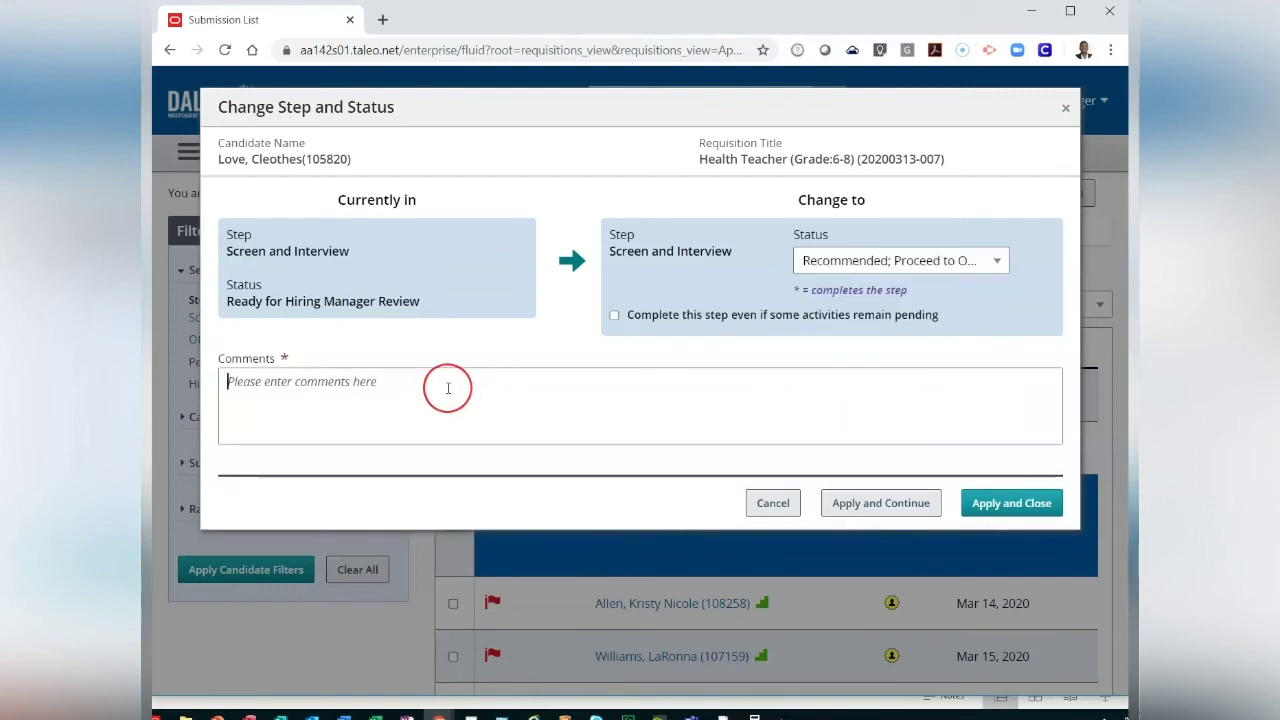
type("Phone interview complet")
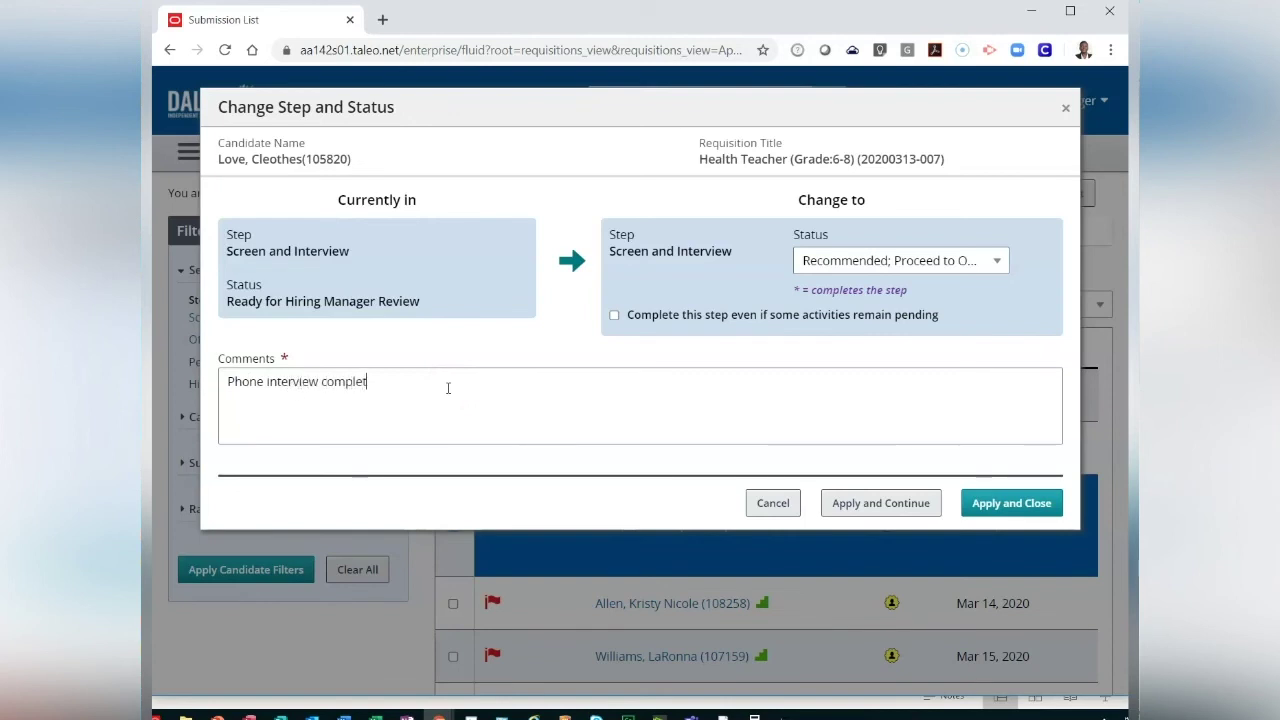
type("ed 6/1/20")
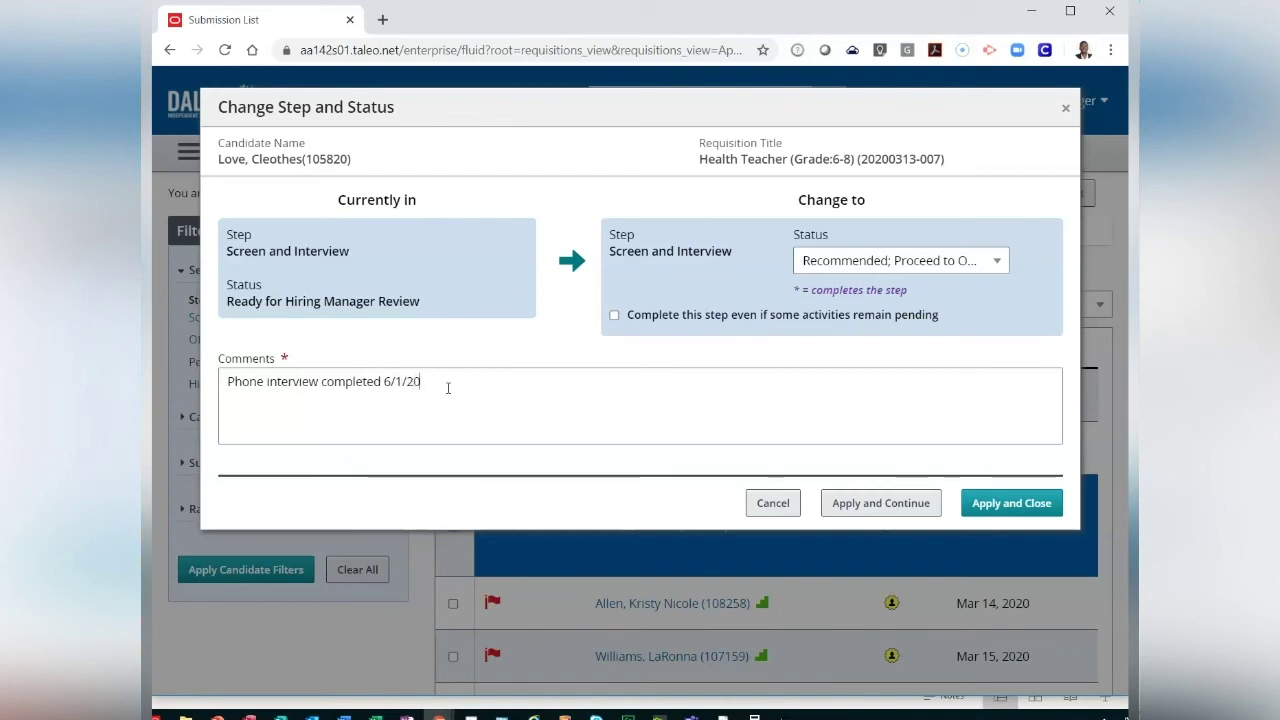
left_click(1043, 505)
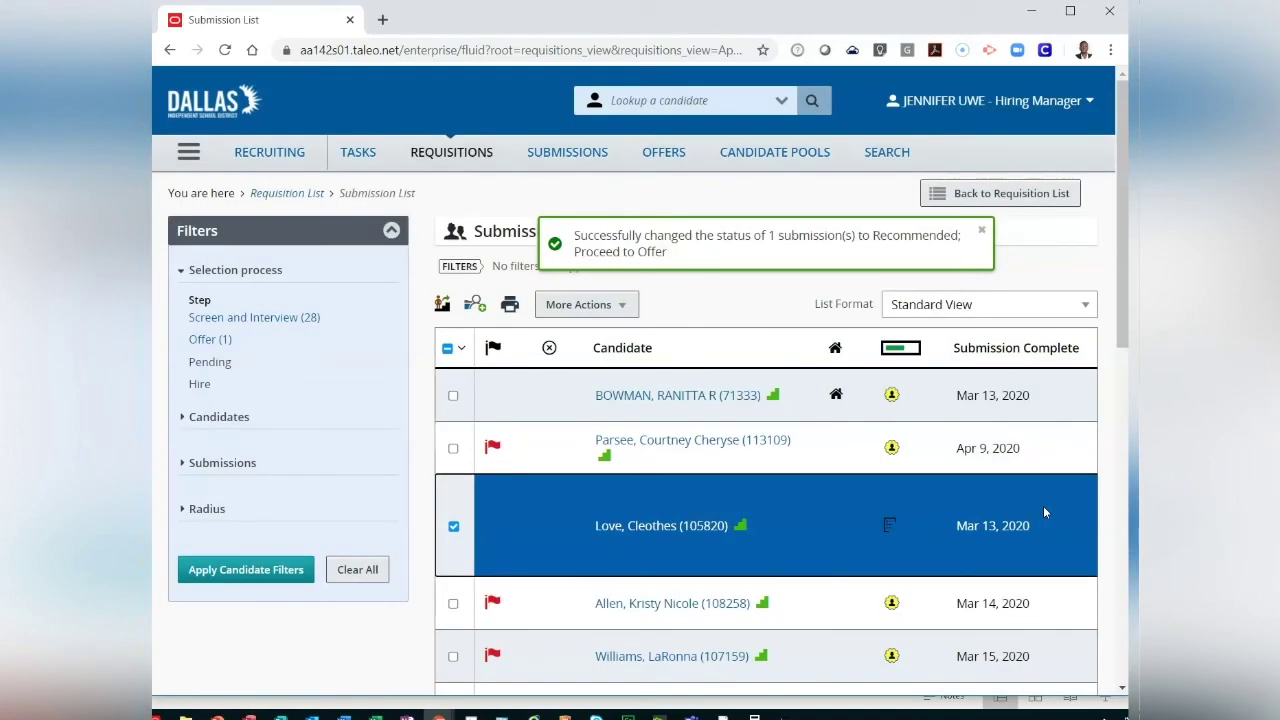
- Scroll the submissions table right to check the candidate's Selection Status
scroll(731, 403, "right", 5)
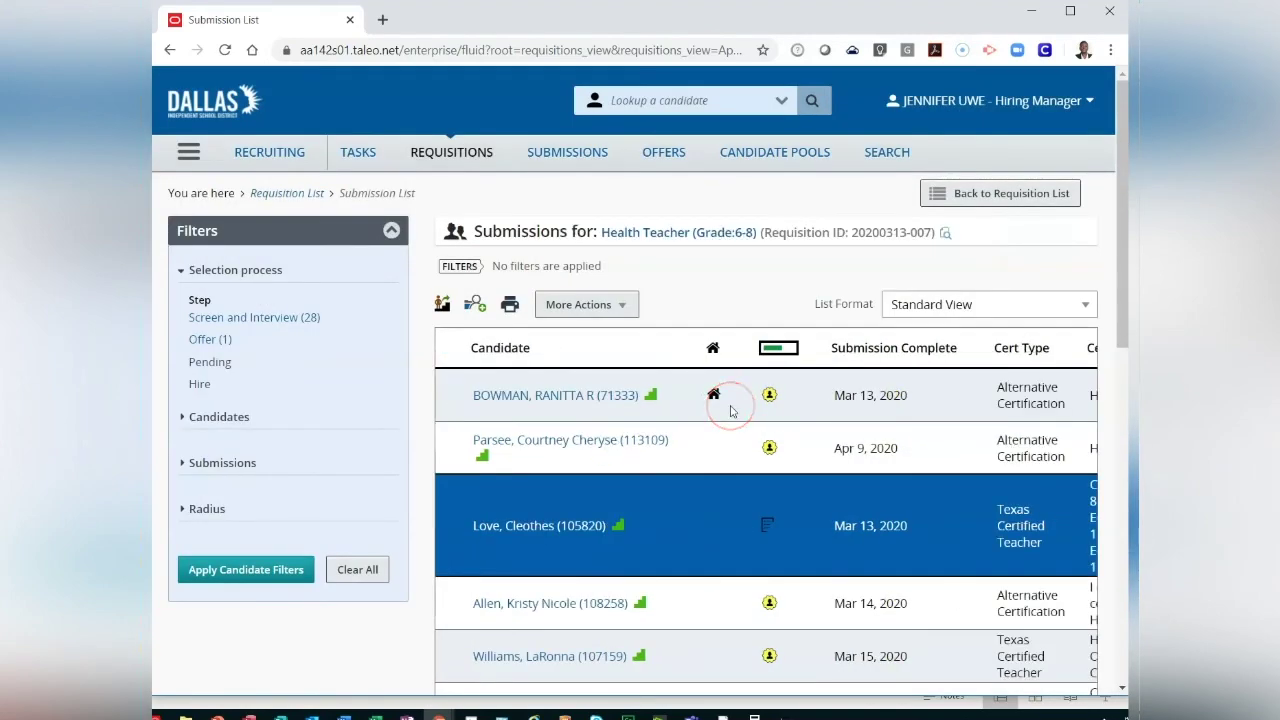
scroll(731, 410, "right", 3)
scroll(731, 410, "right", 2)
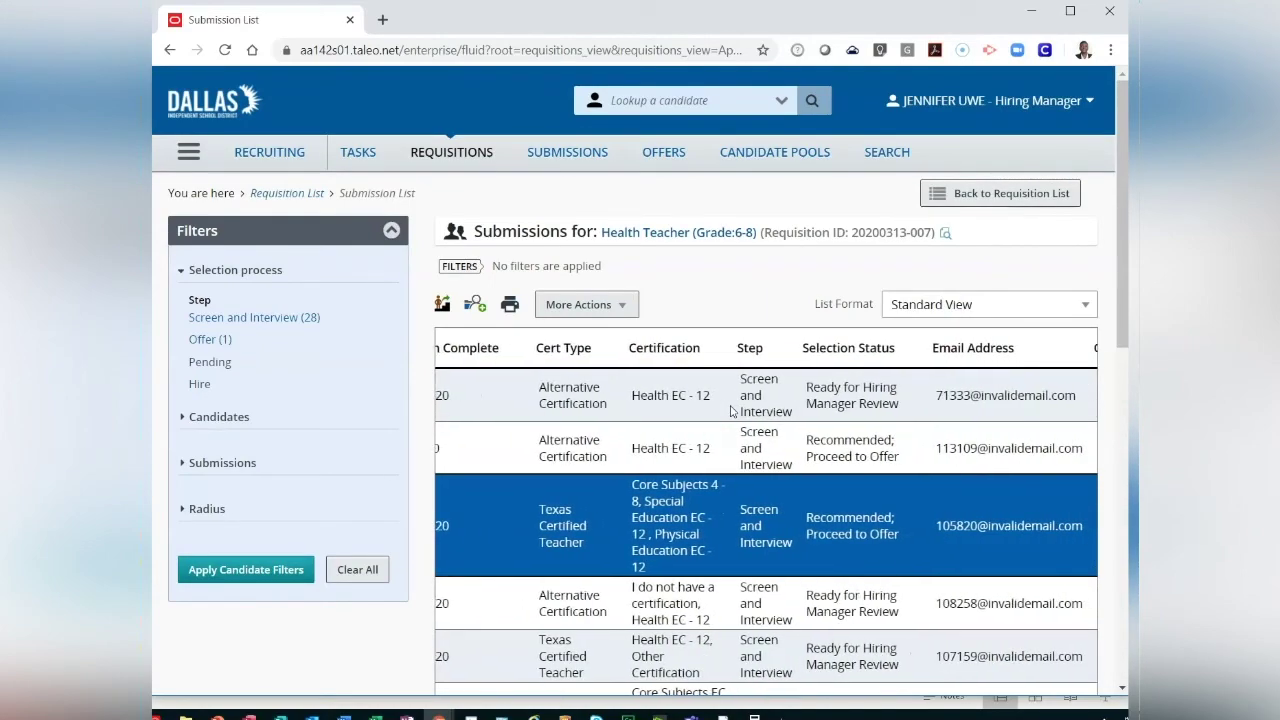
left_click(831, 546)
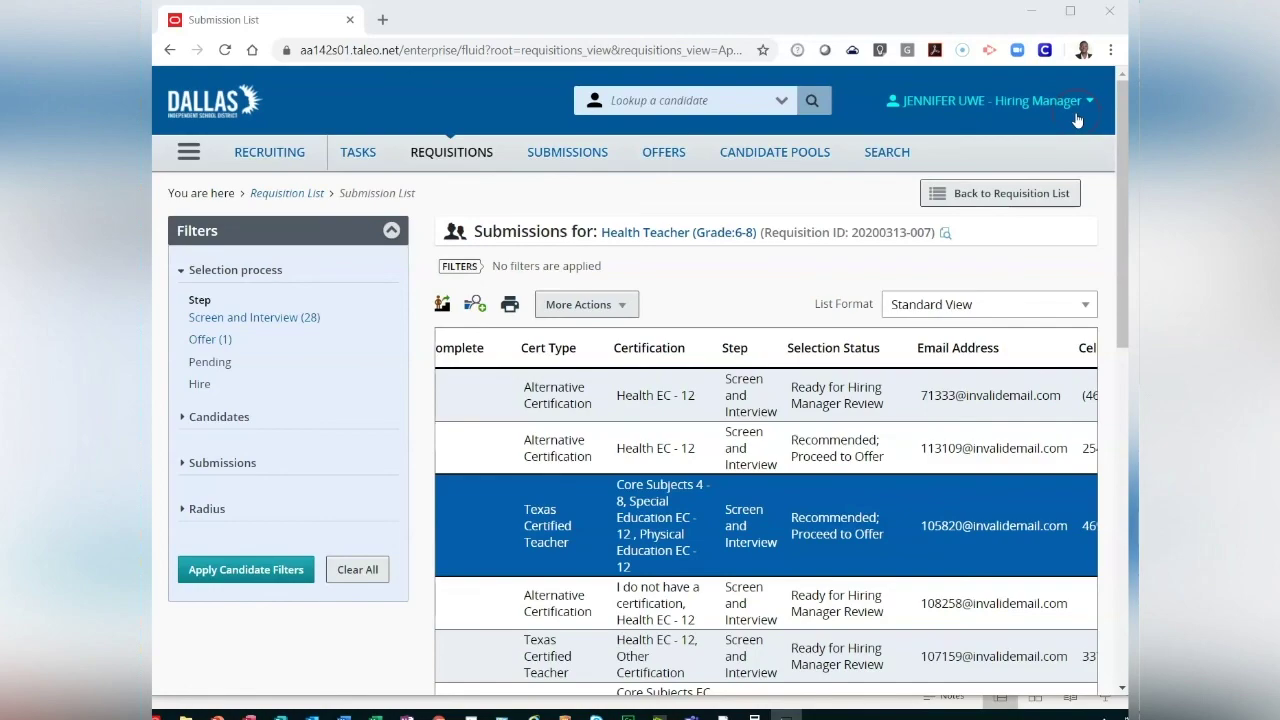
- Open the Recruiting Help Center from the user name menu
left_click(1036, 106)
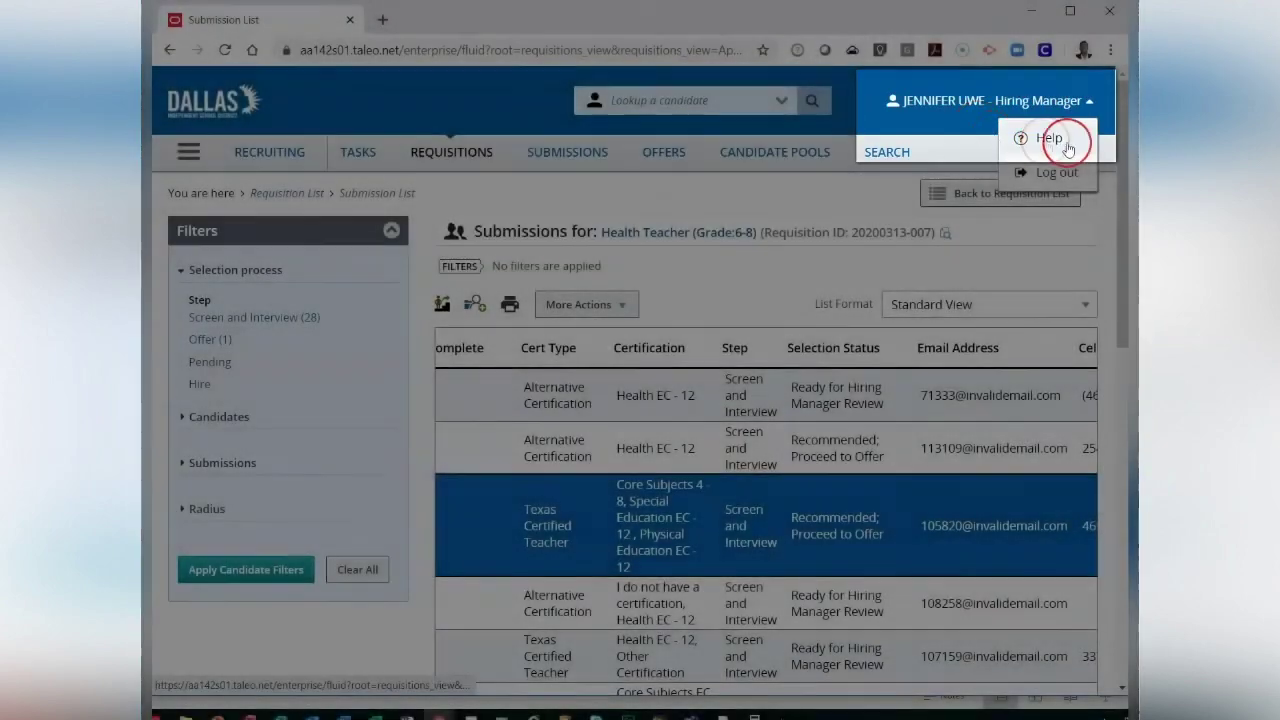
left_click(1047, 140)
mouse_move(962, 156)
left_mouse_down()
mouse_move(923, 196)
mouse_move(912, 235)
left_mouse_up()
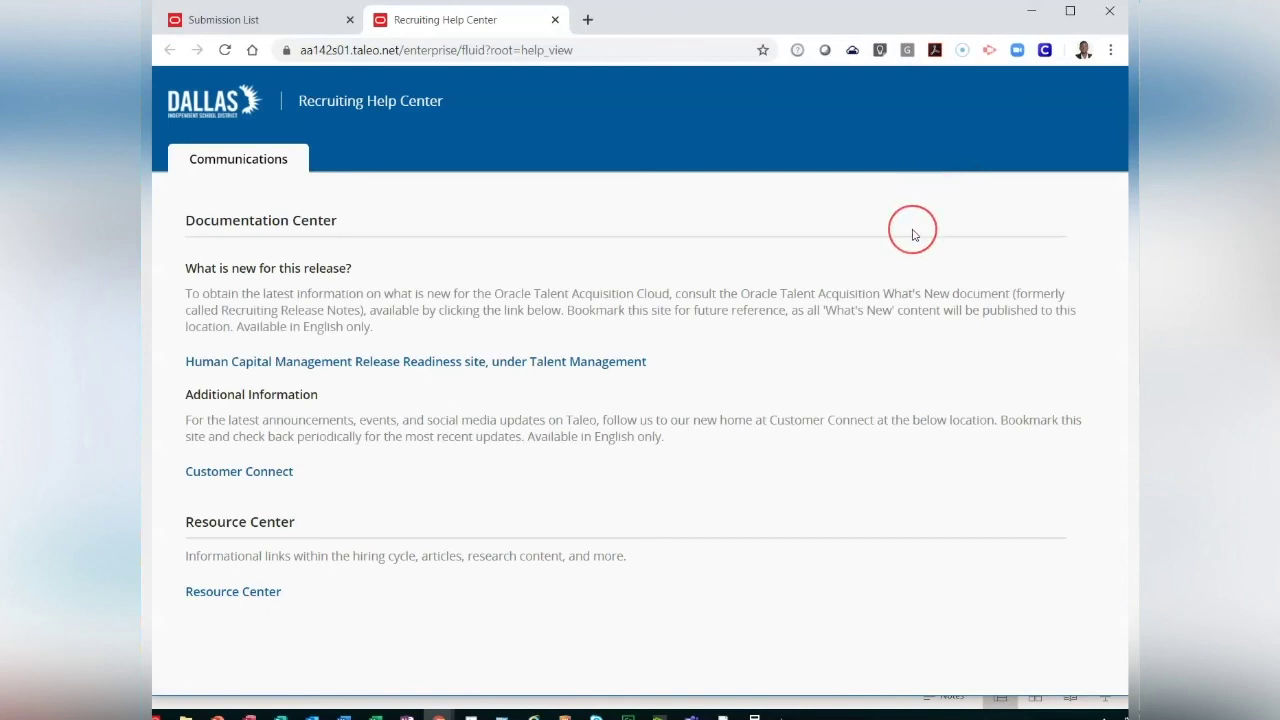